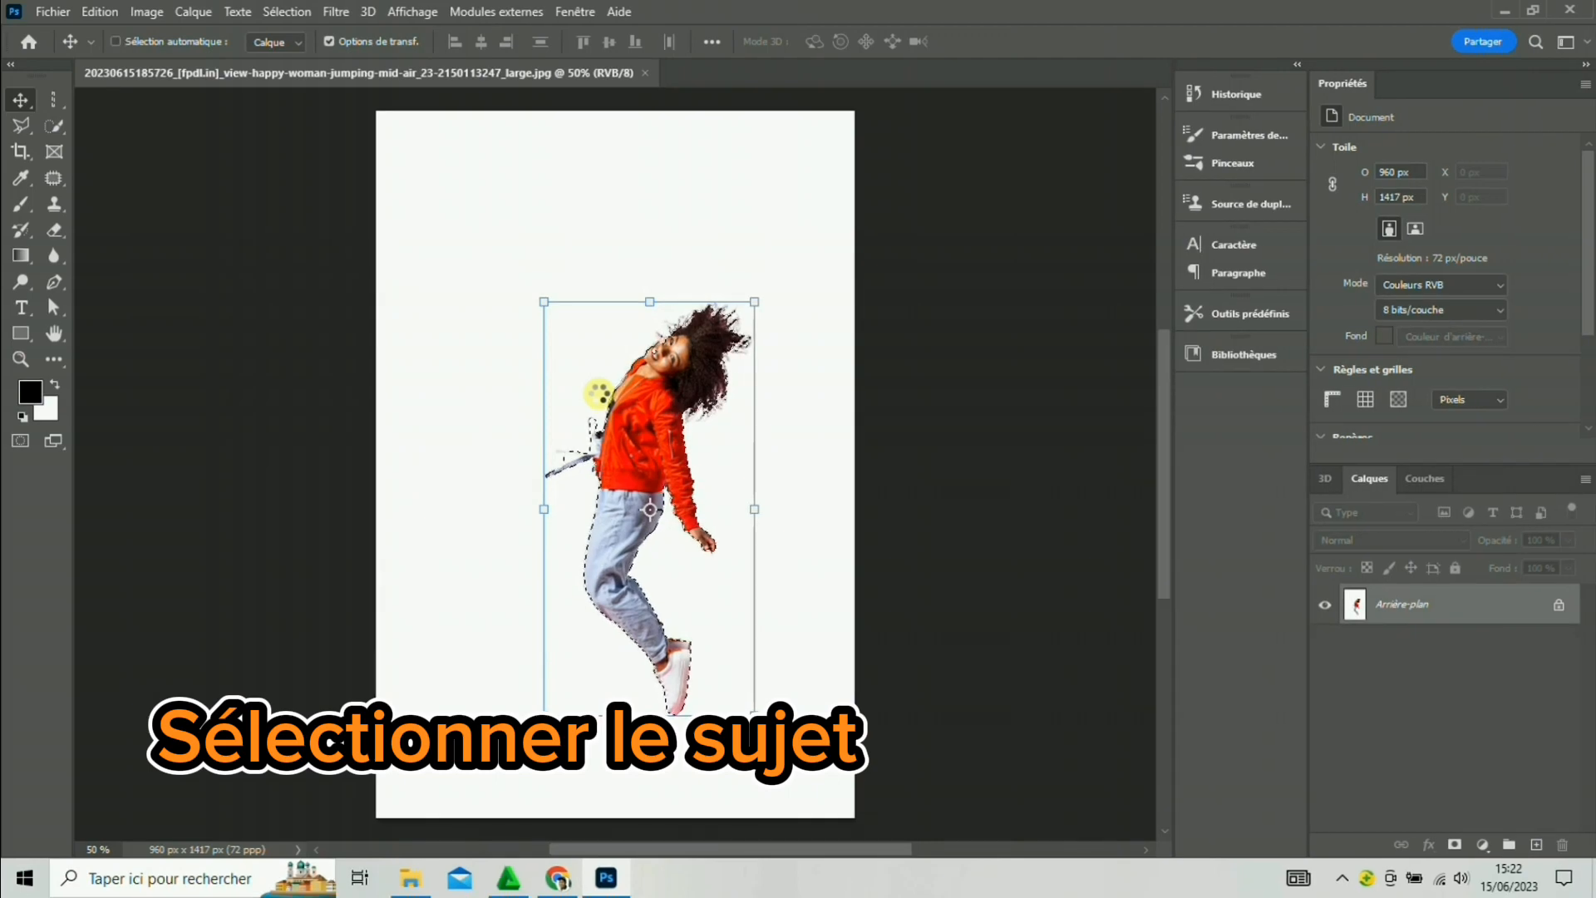
Outline the empty gap between the waist strap and the fabric loop with the Pen tool and remove it from the selection.
scroll(597, 392, up, 3)
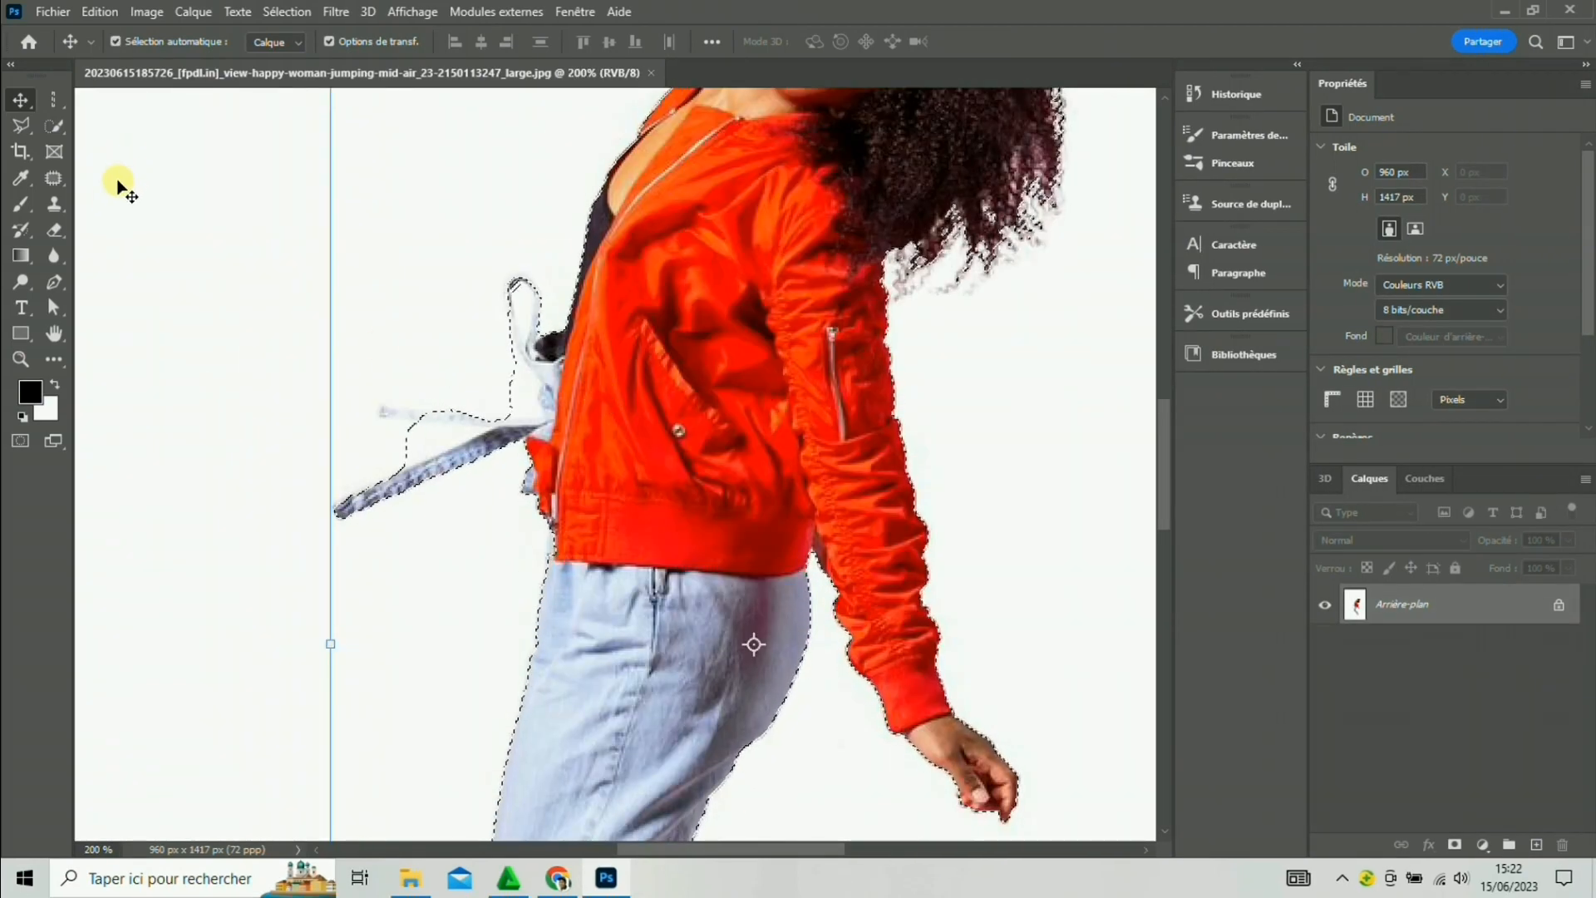
click(53, 282)
click(401, 466)
click(497, 424)
click(549, 424)
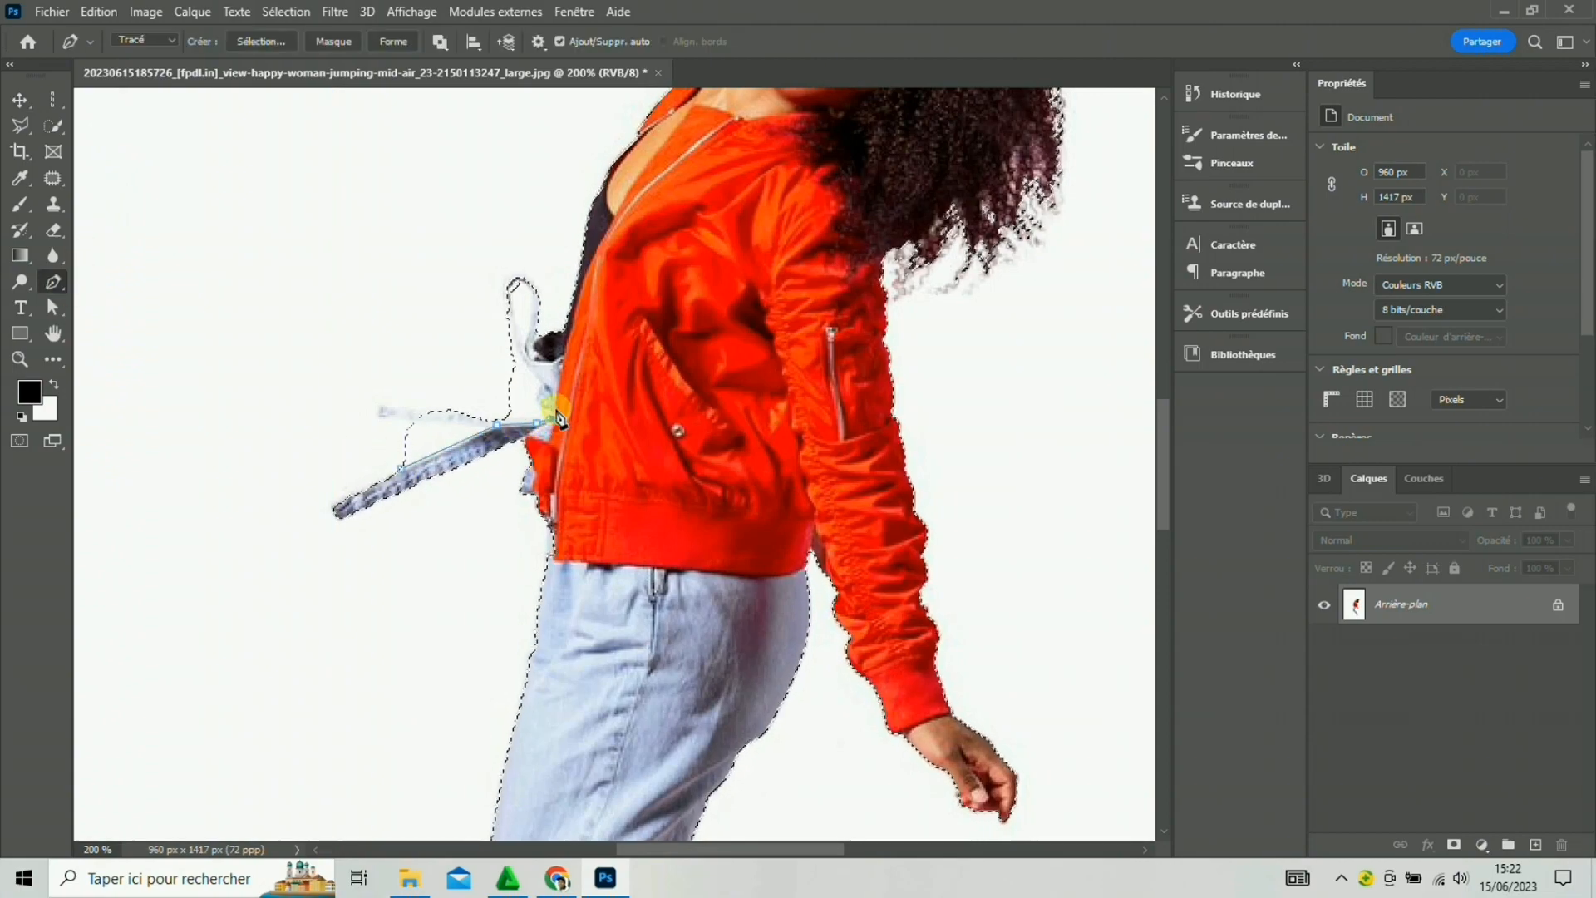
click(511, 339)
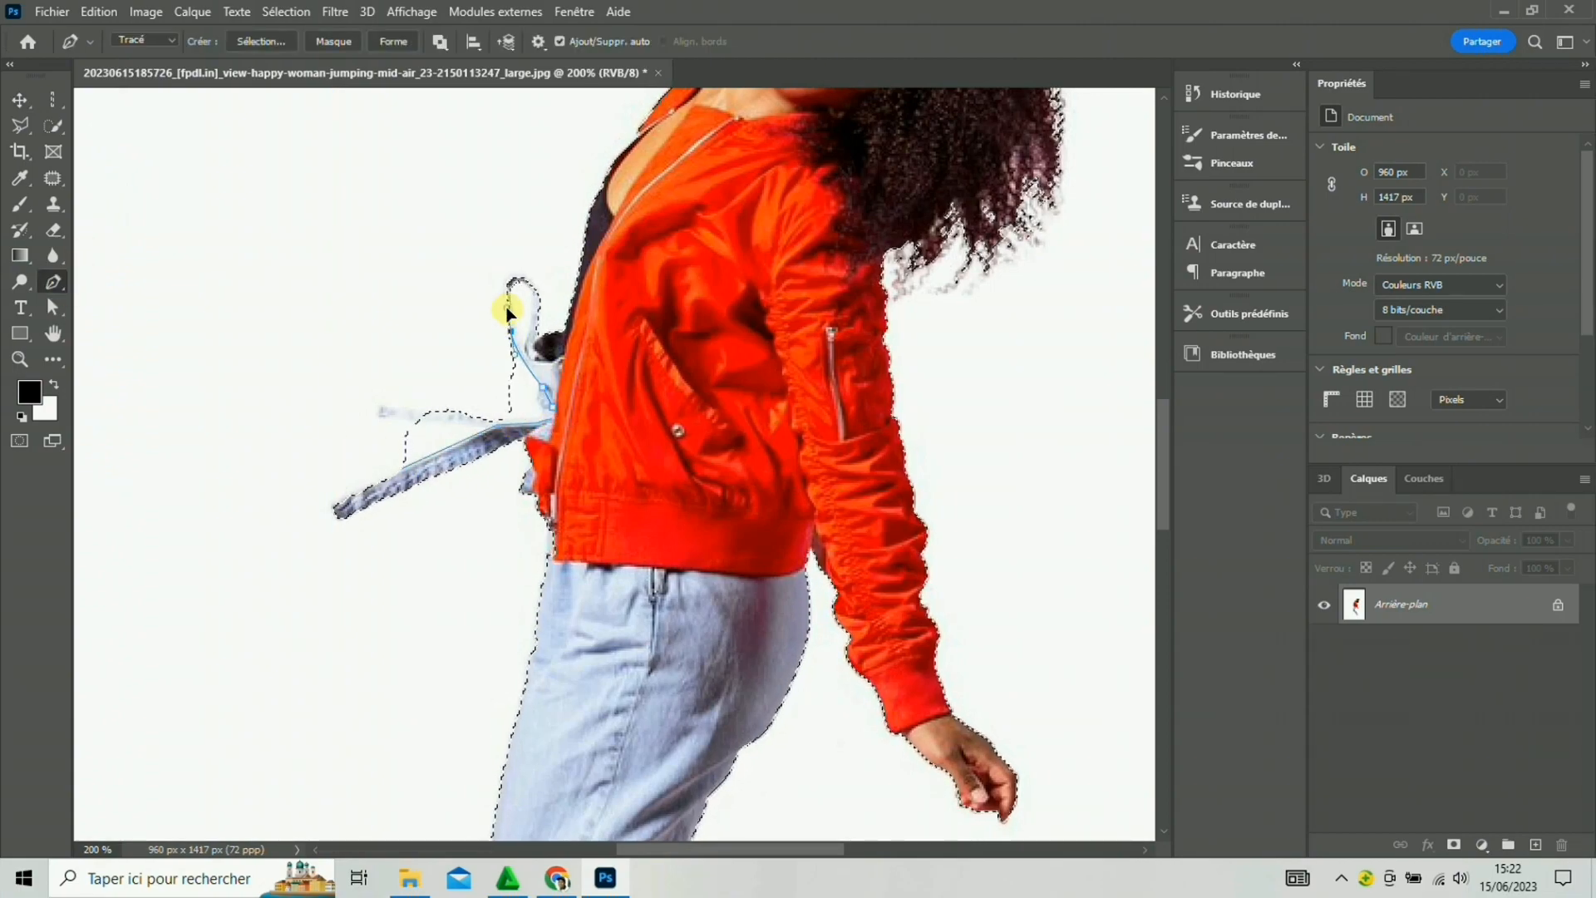
click(427, 313)
click(402, 467)
click(261, 41)
click(613, 382)
key(Return)
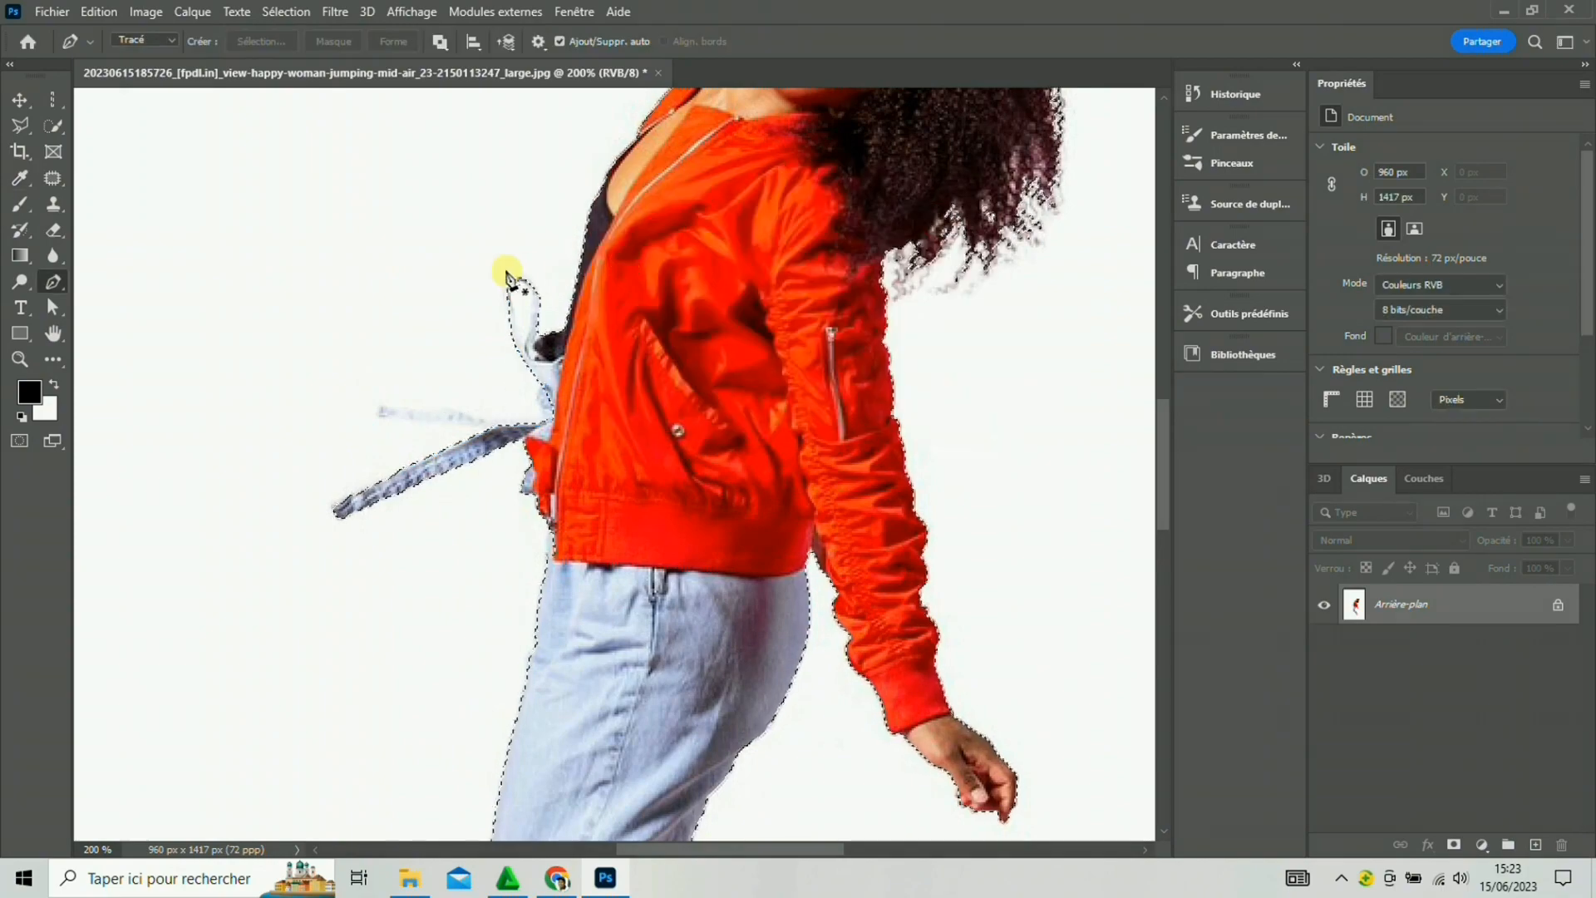
Refine the selection around the small fabric loop at the waist with Pen paths converted to selections.
click(508, 276)
click(515, 336)
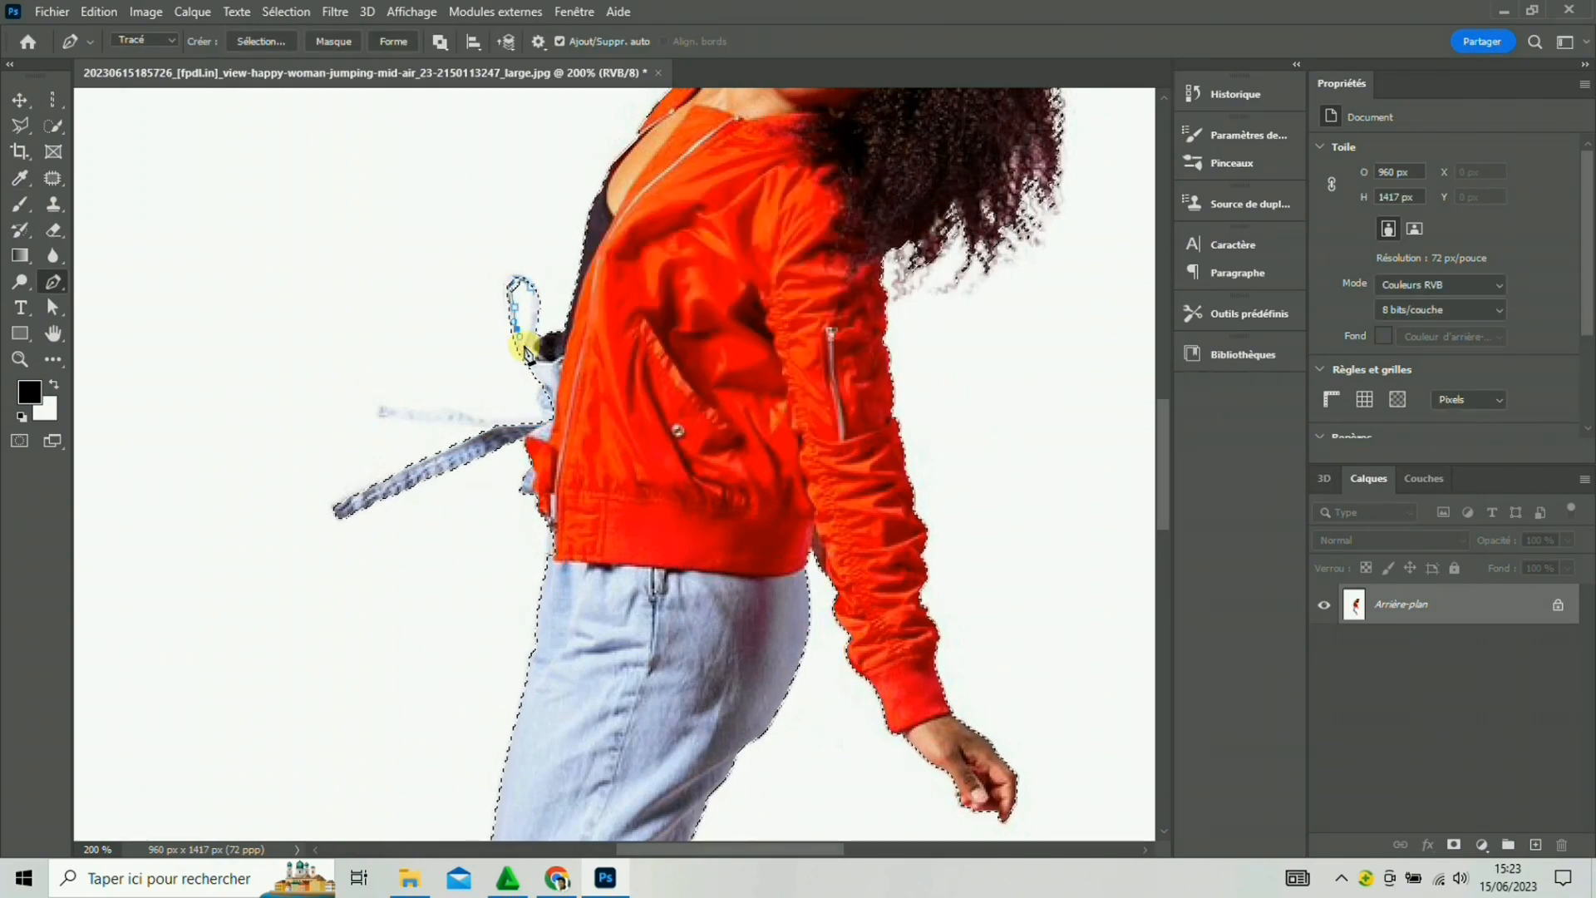
click(513, 284)
click(261, 41)
key(Return)
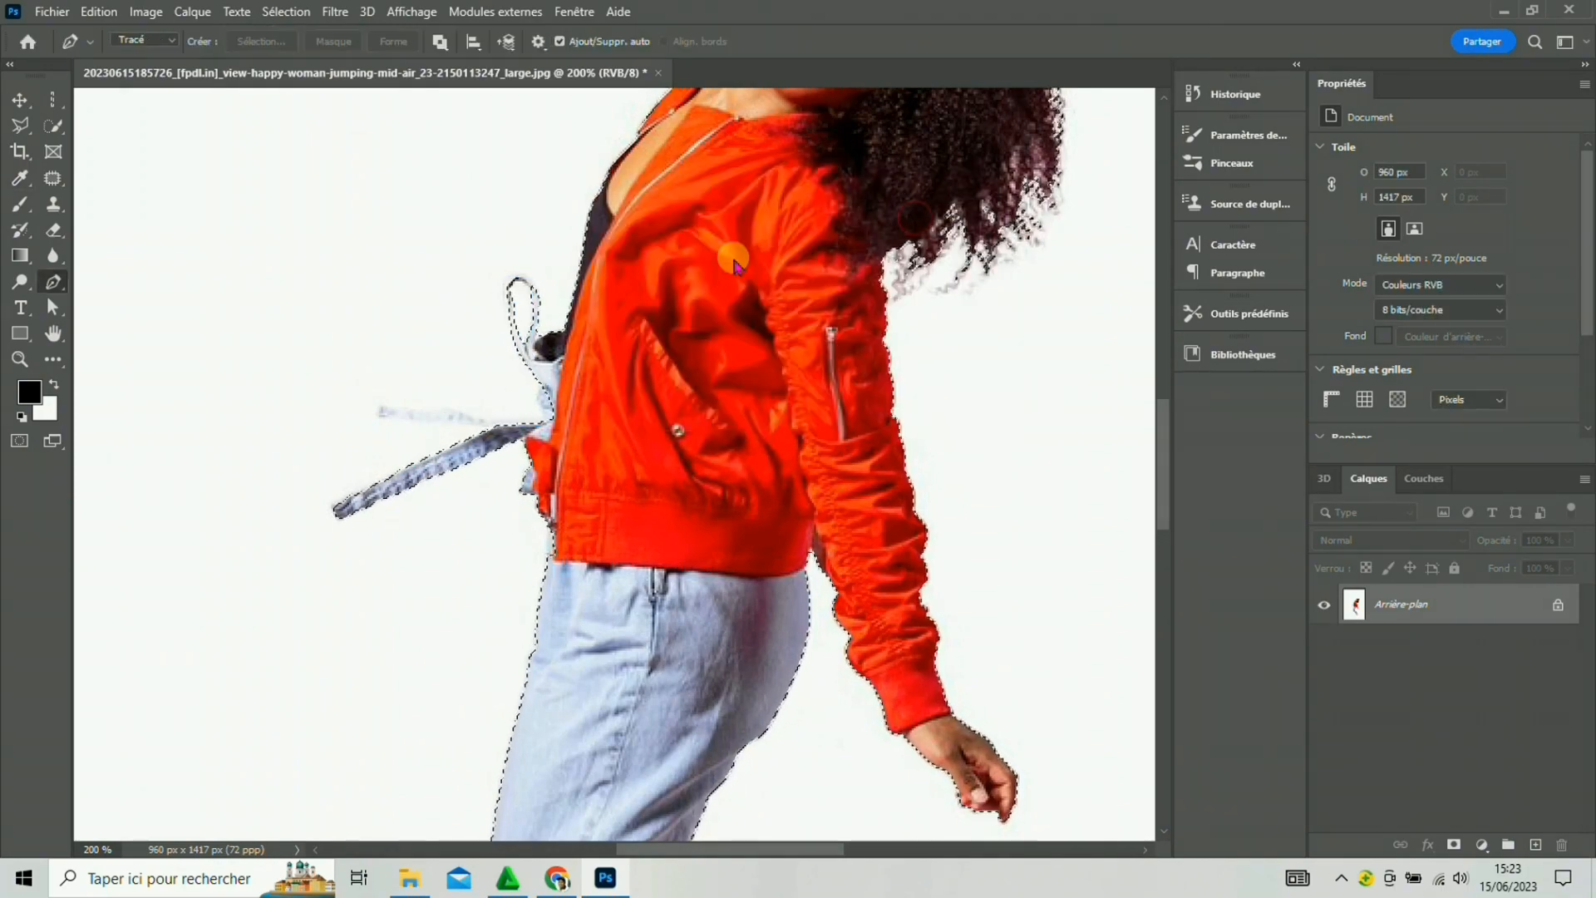
click(515, 287)
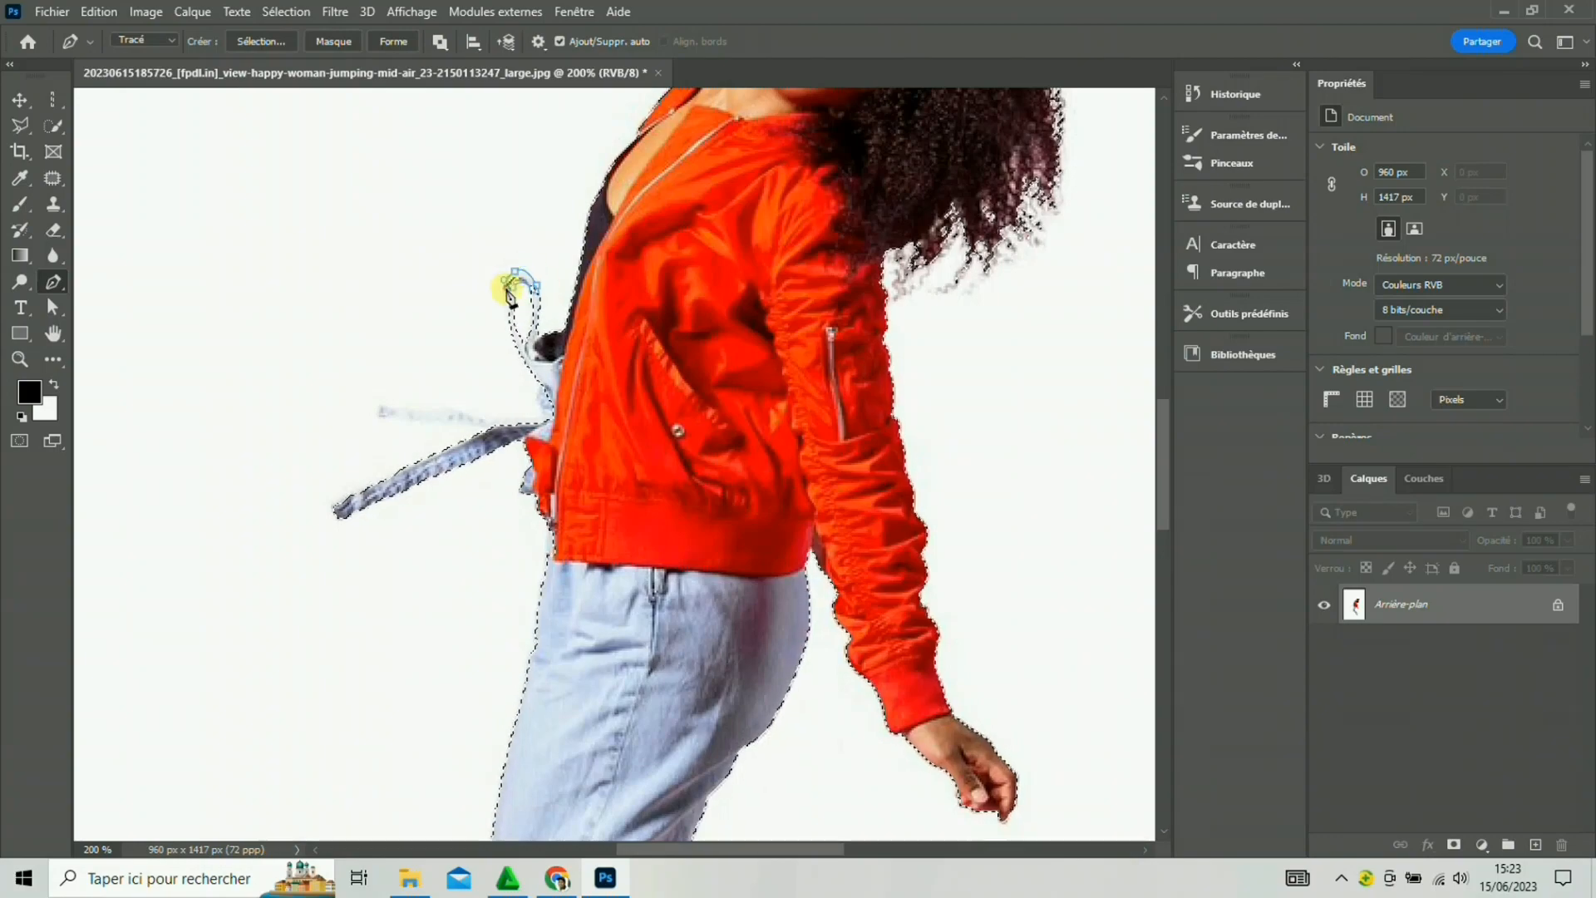
click(261, 41)
key(Return)
Add the missing part of the woman's face to the selection with the Magnetic Lasso.
scroll(582, 415, up, 5)
click(22, 126)
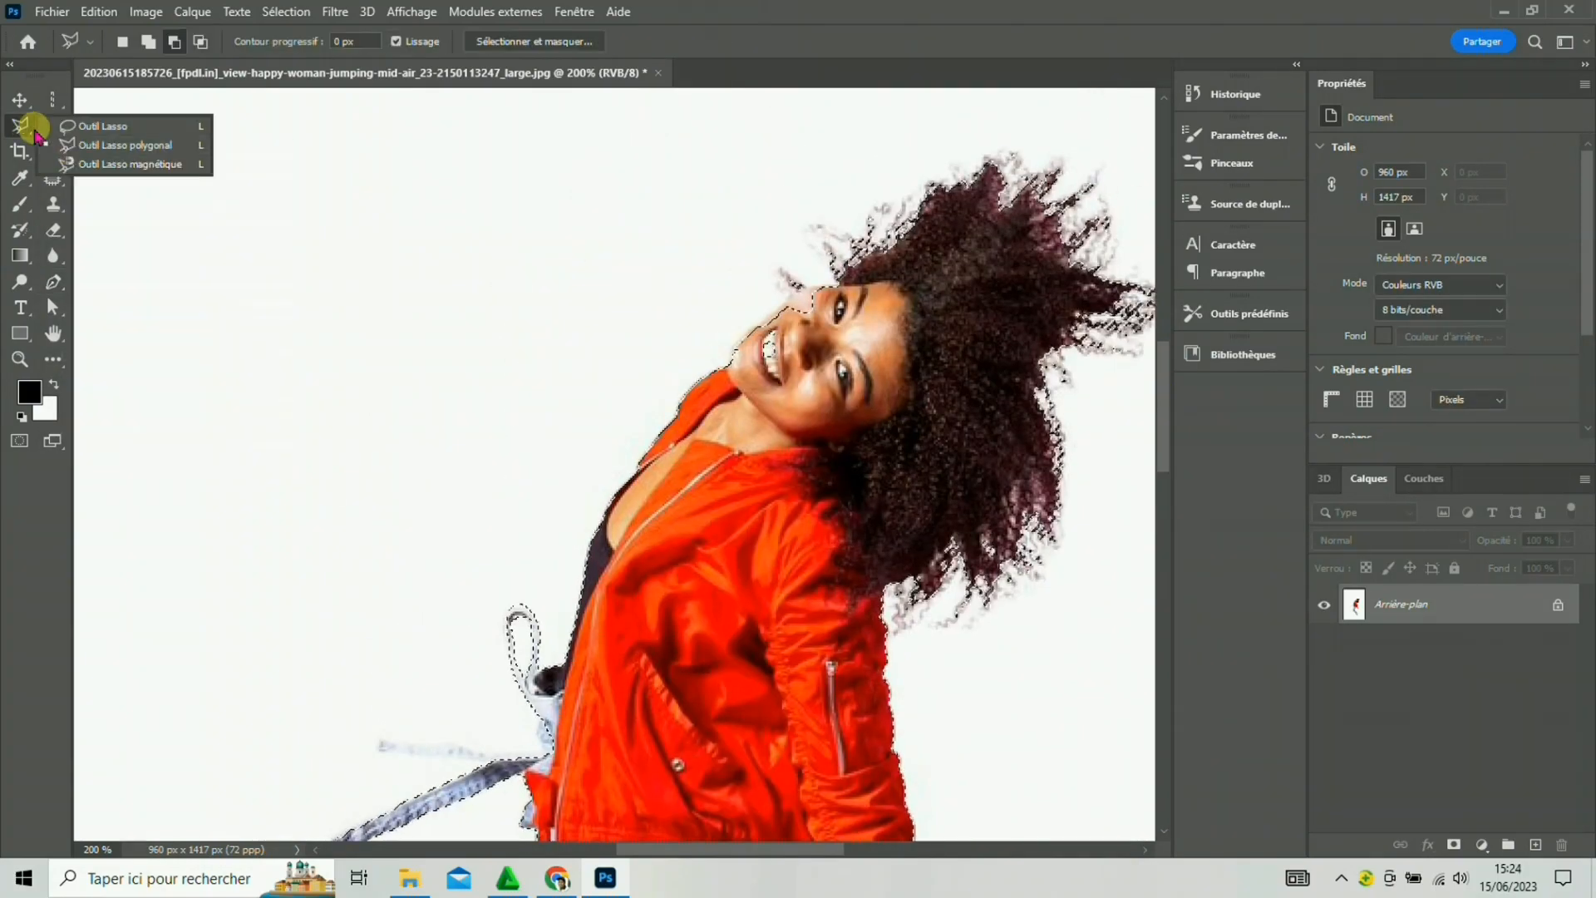
click(129, 164)
click(831, 284)
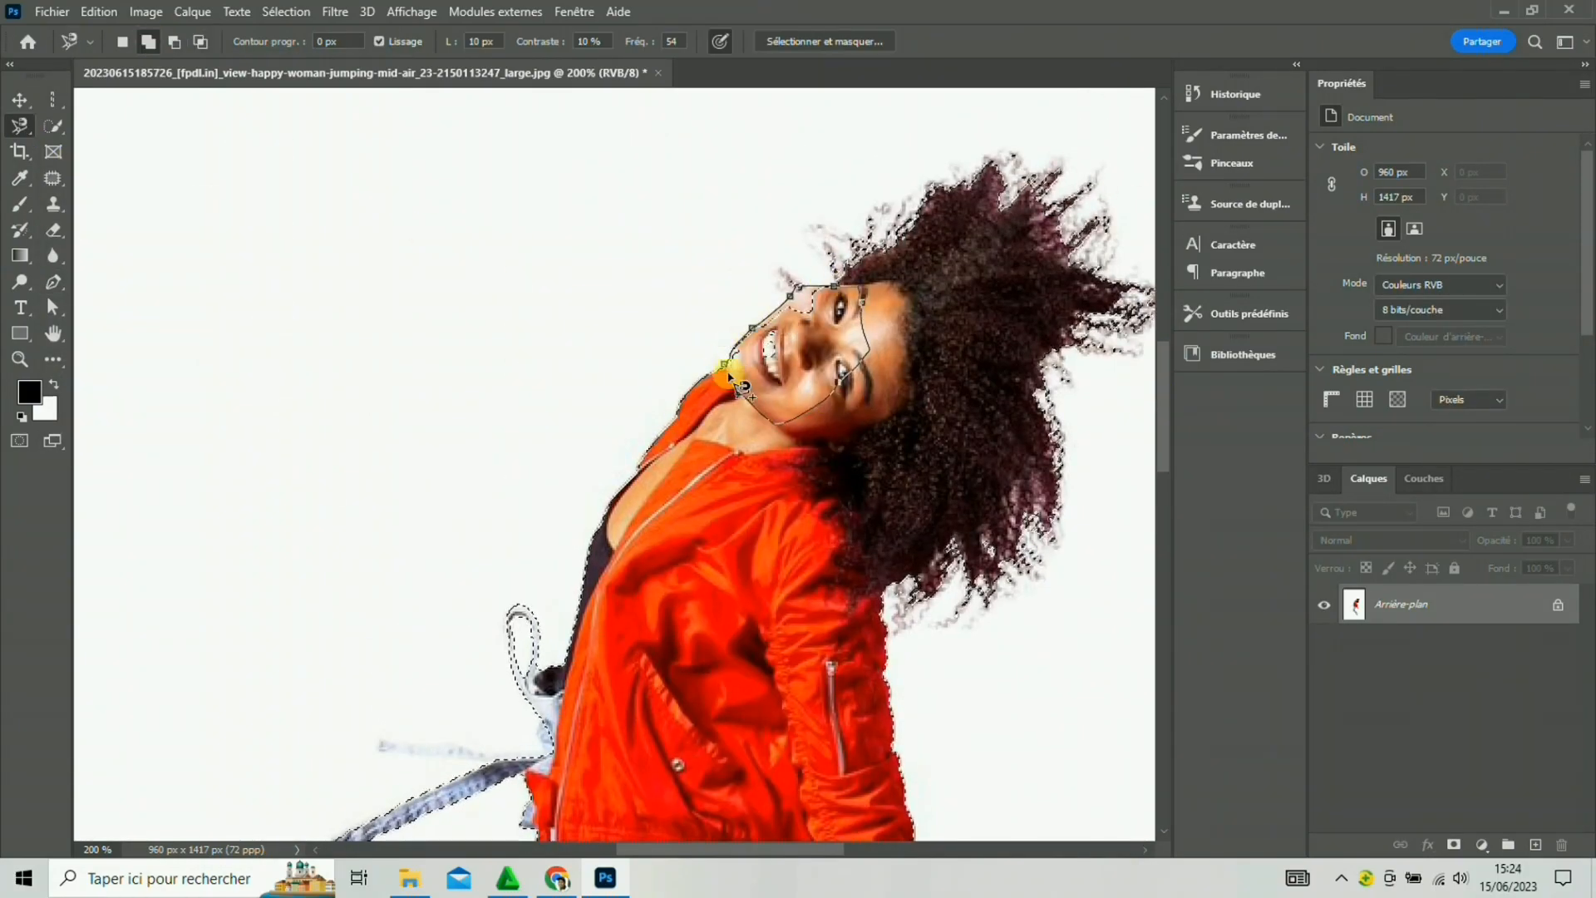
click(730, 376)
Add a layer mask from the selection to hide the white background around the woman.
key(ctrl+minus)
key(ctrl+minus)
key(ctrl+minus)
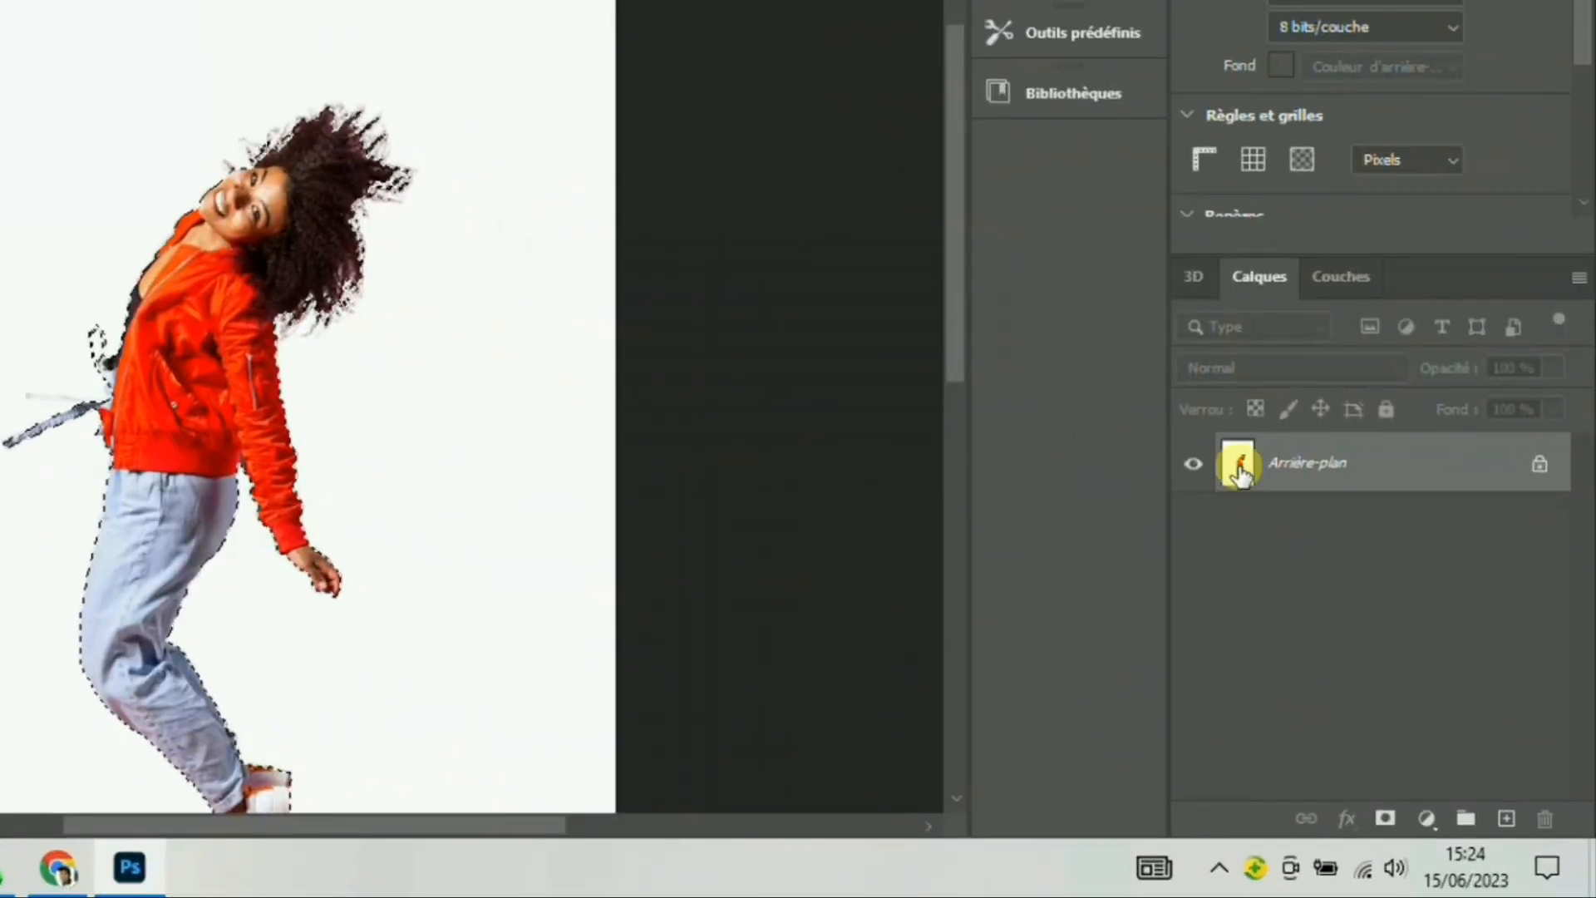
click(1385, 818)
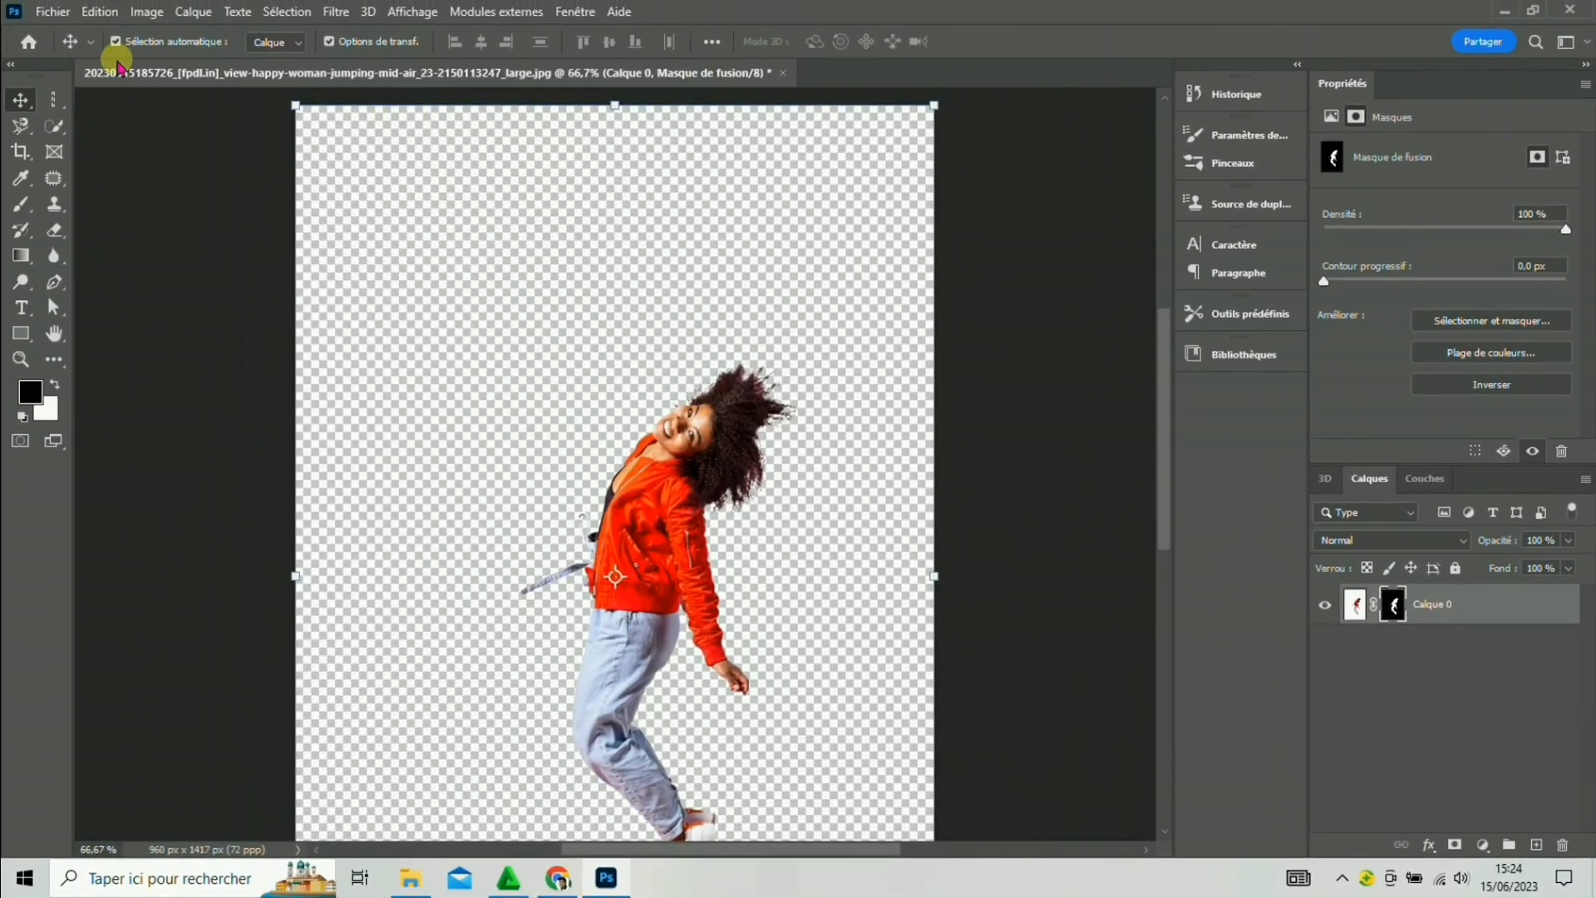
Create a new 1920 x 1080 px RGB document at 300 pixels per inch with a white background.
click(52, 11)
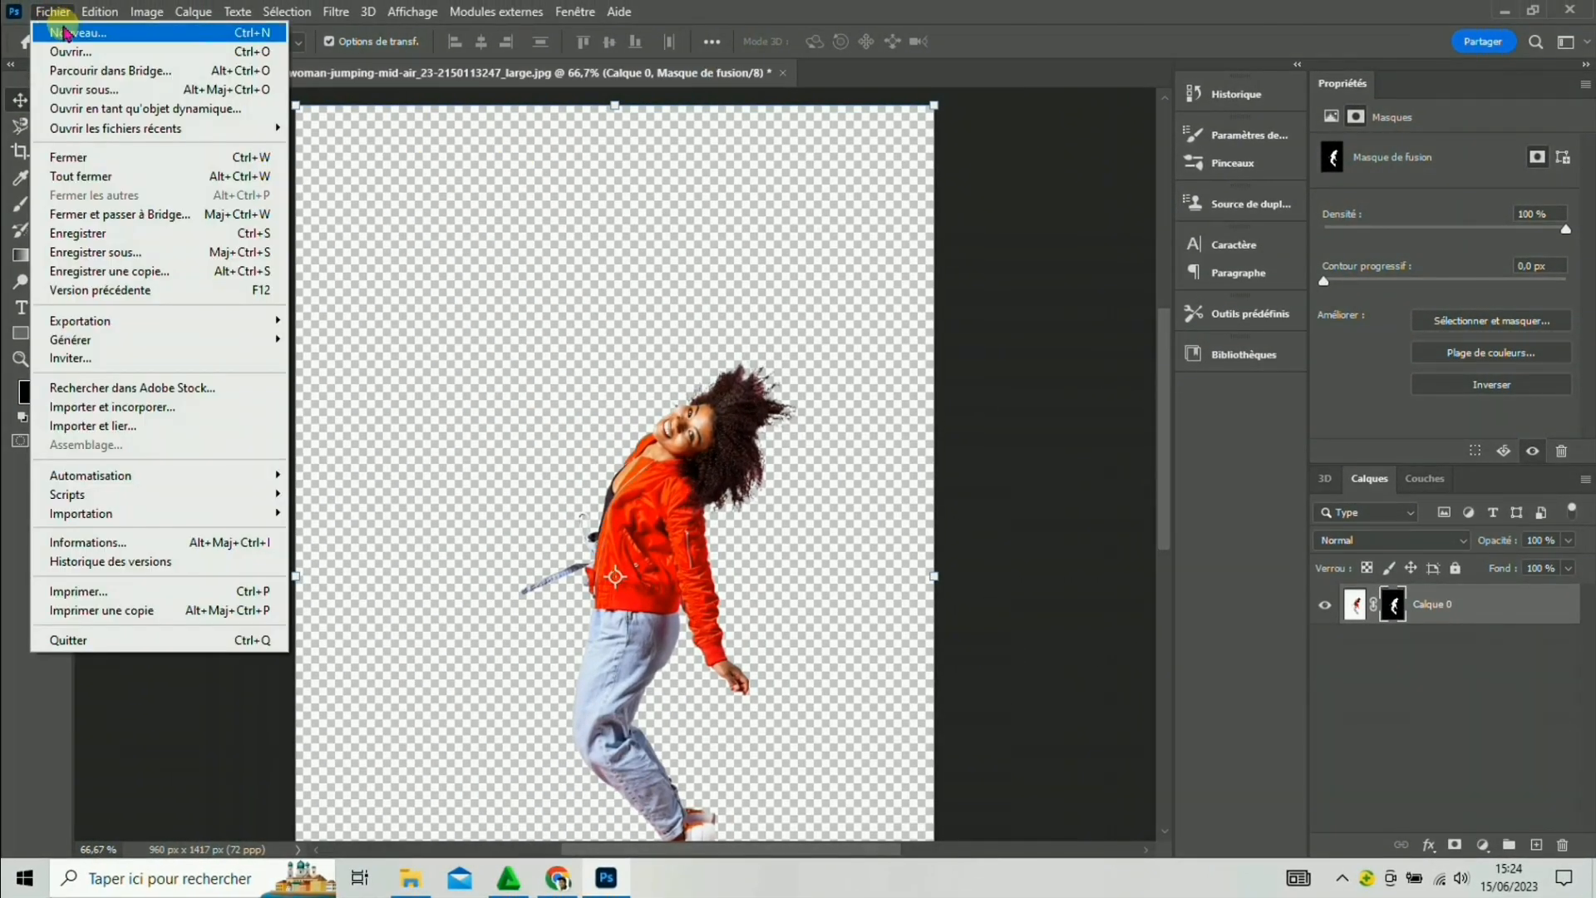
click(62, 30)
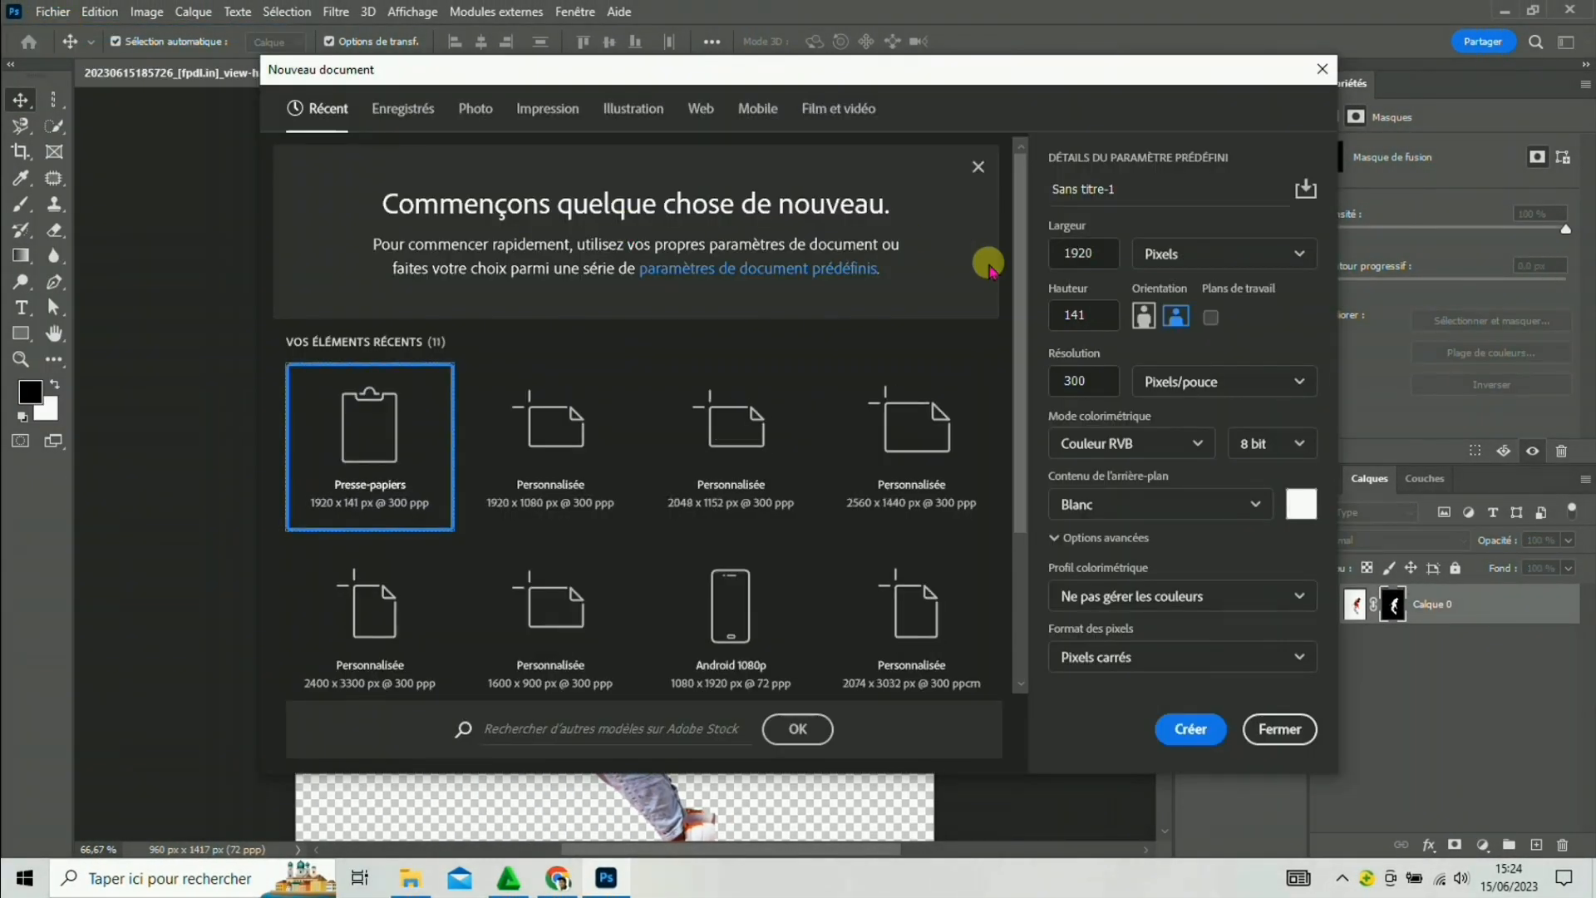
click(1085, 258)
click(1101, 320)
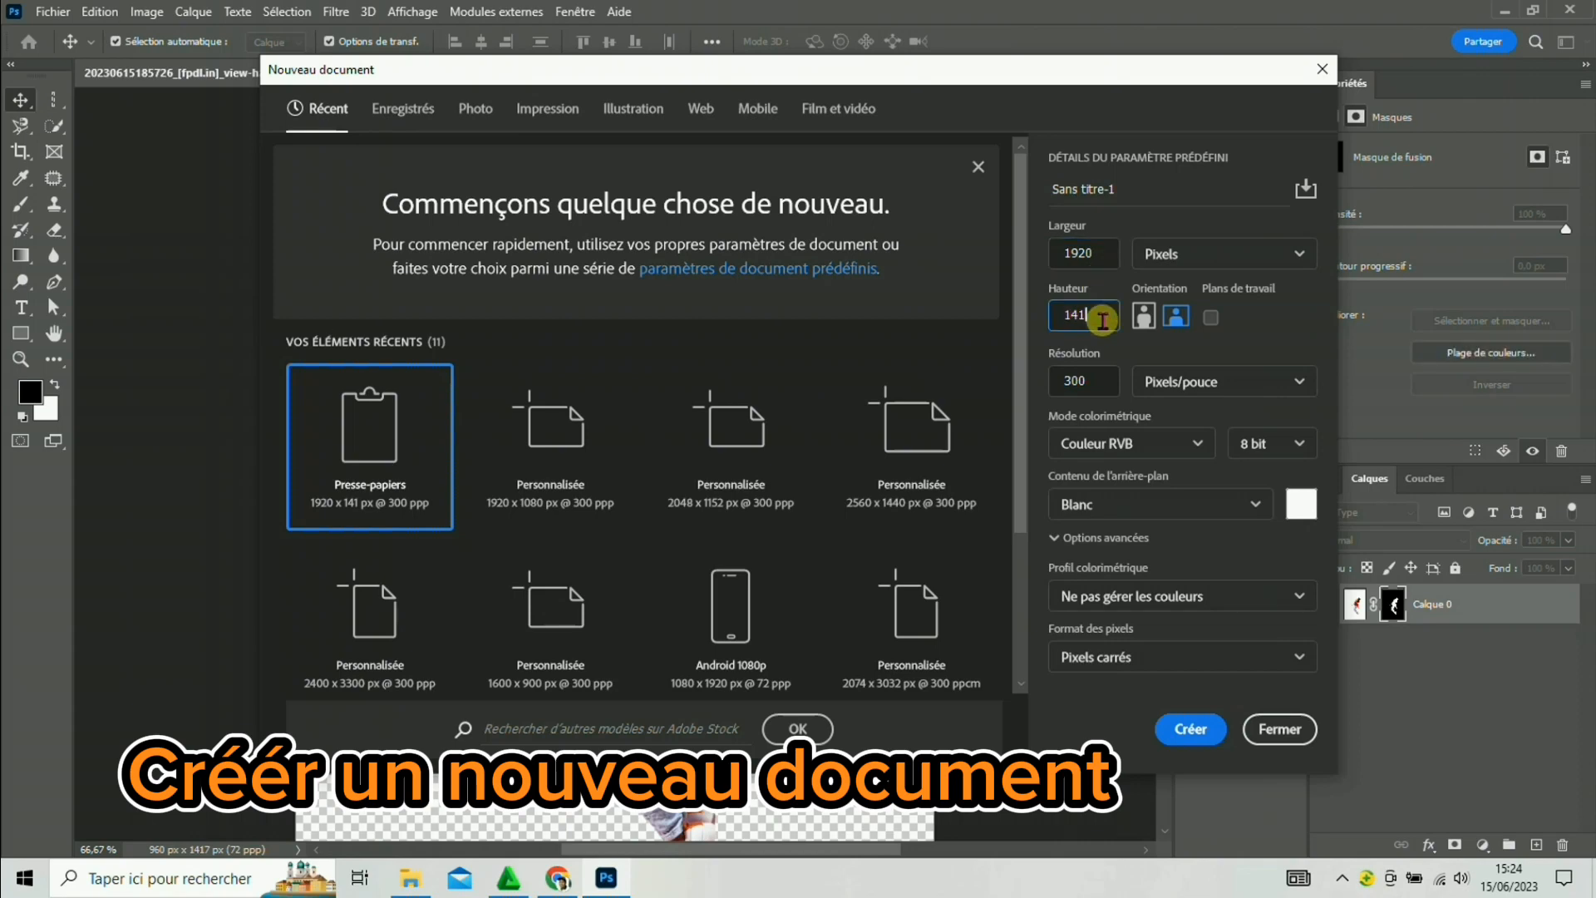
text(1080)
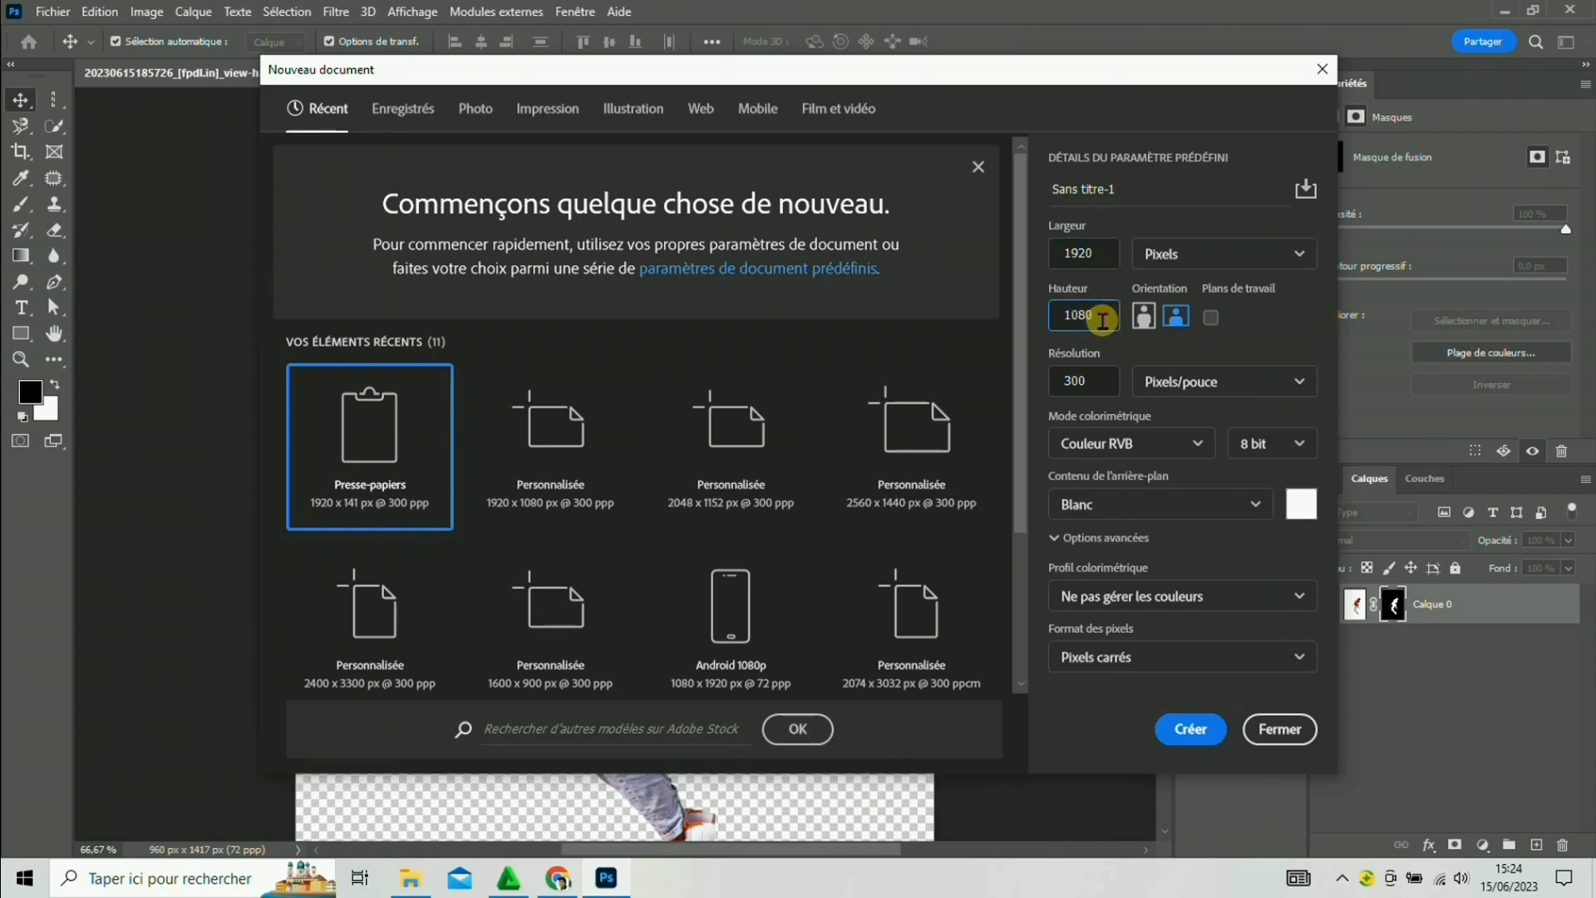
click(1189, 729)
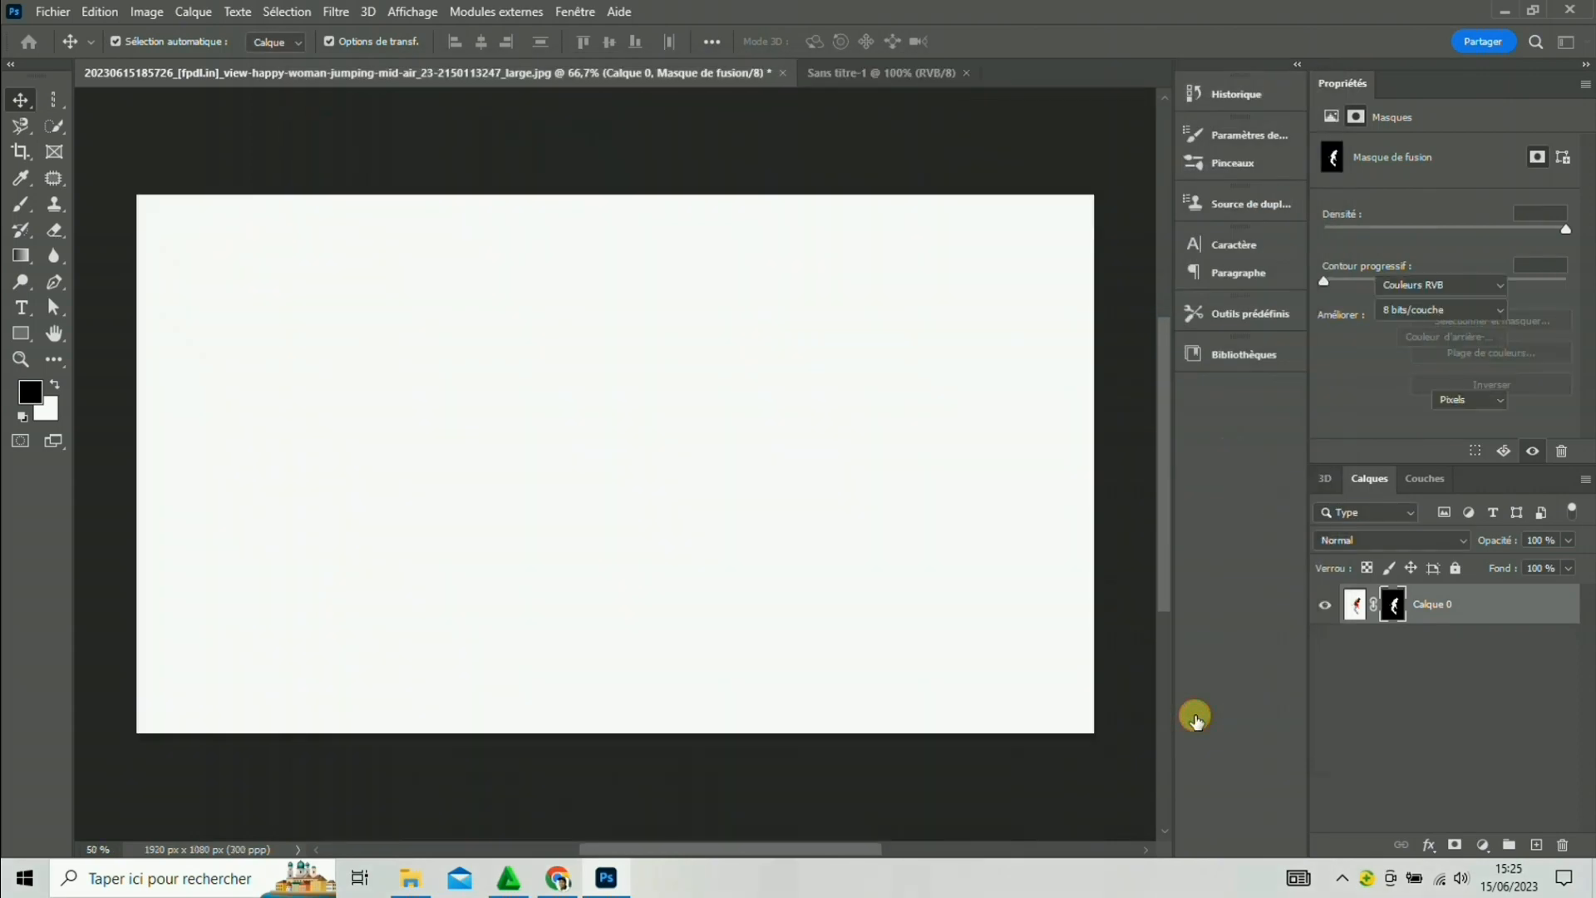
Copy the masked woman into the new document and convert her layer to a smart object.
click(478, 72)
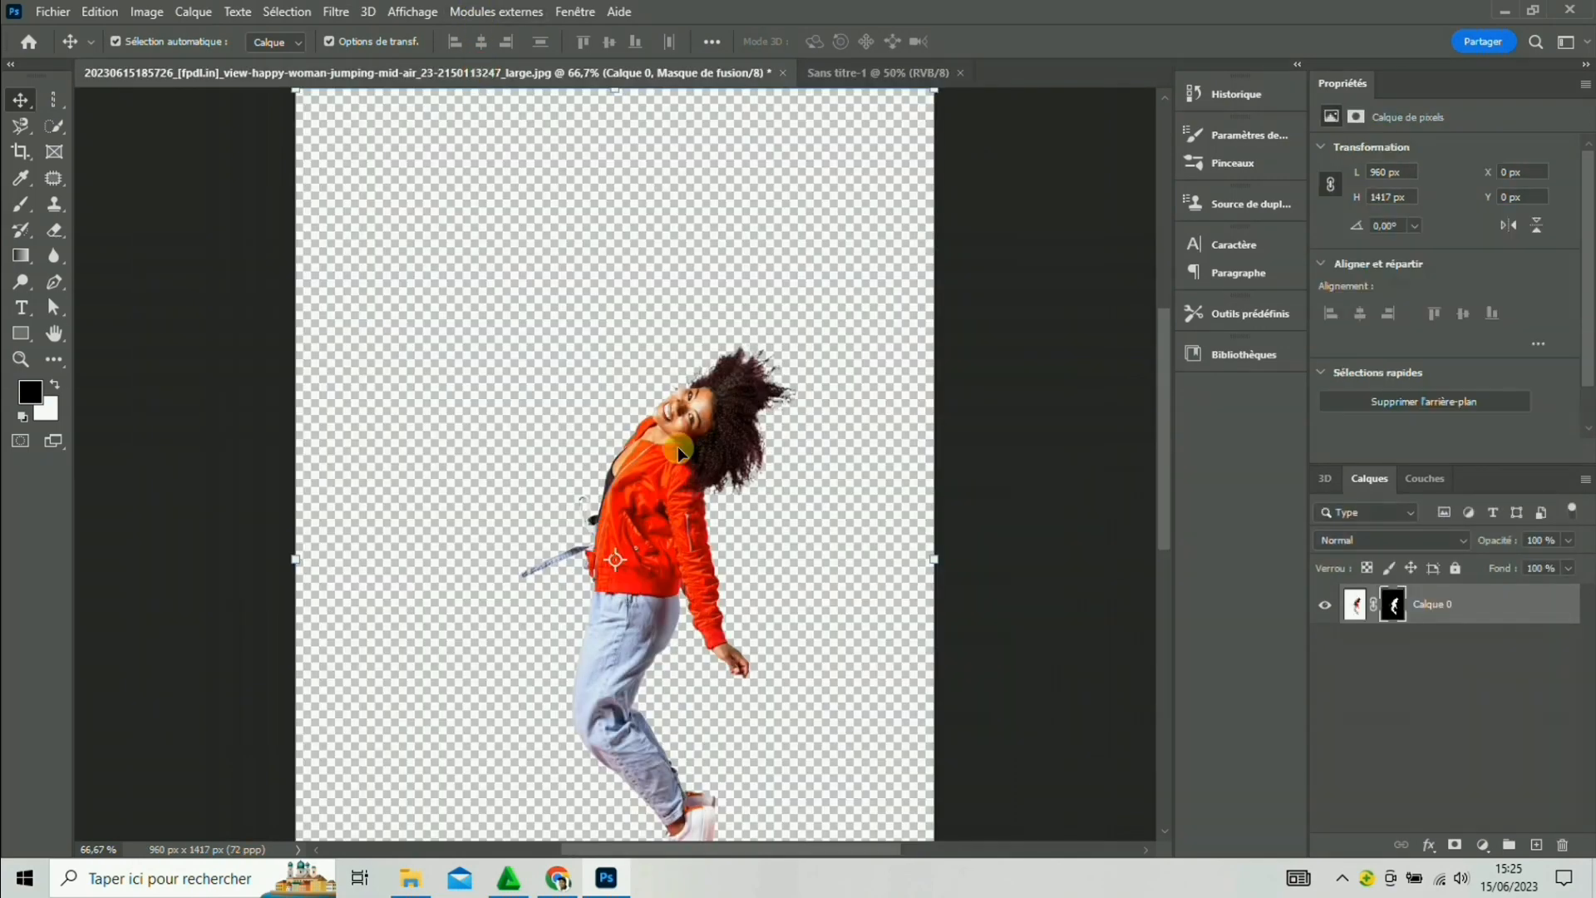
drag(677, 452, 842, 81)
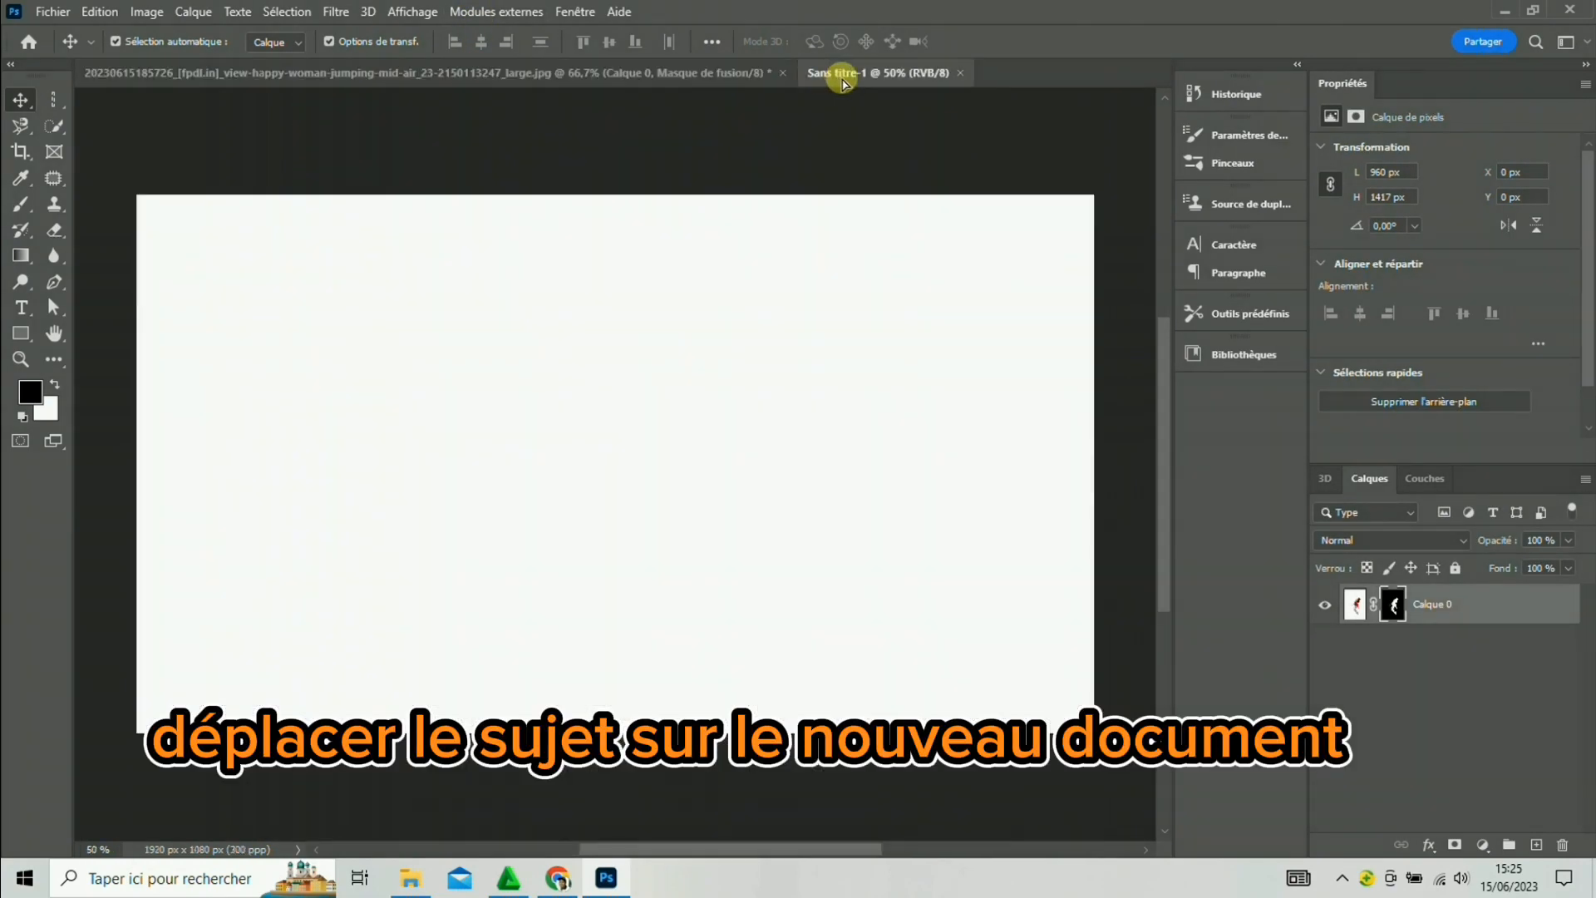
drag(707, 256, 604, 421)
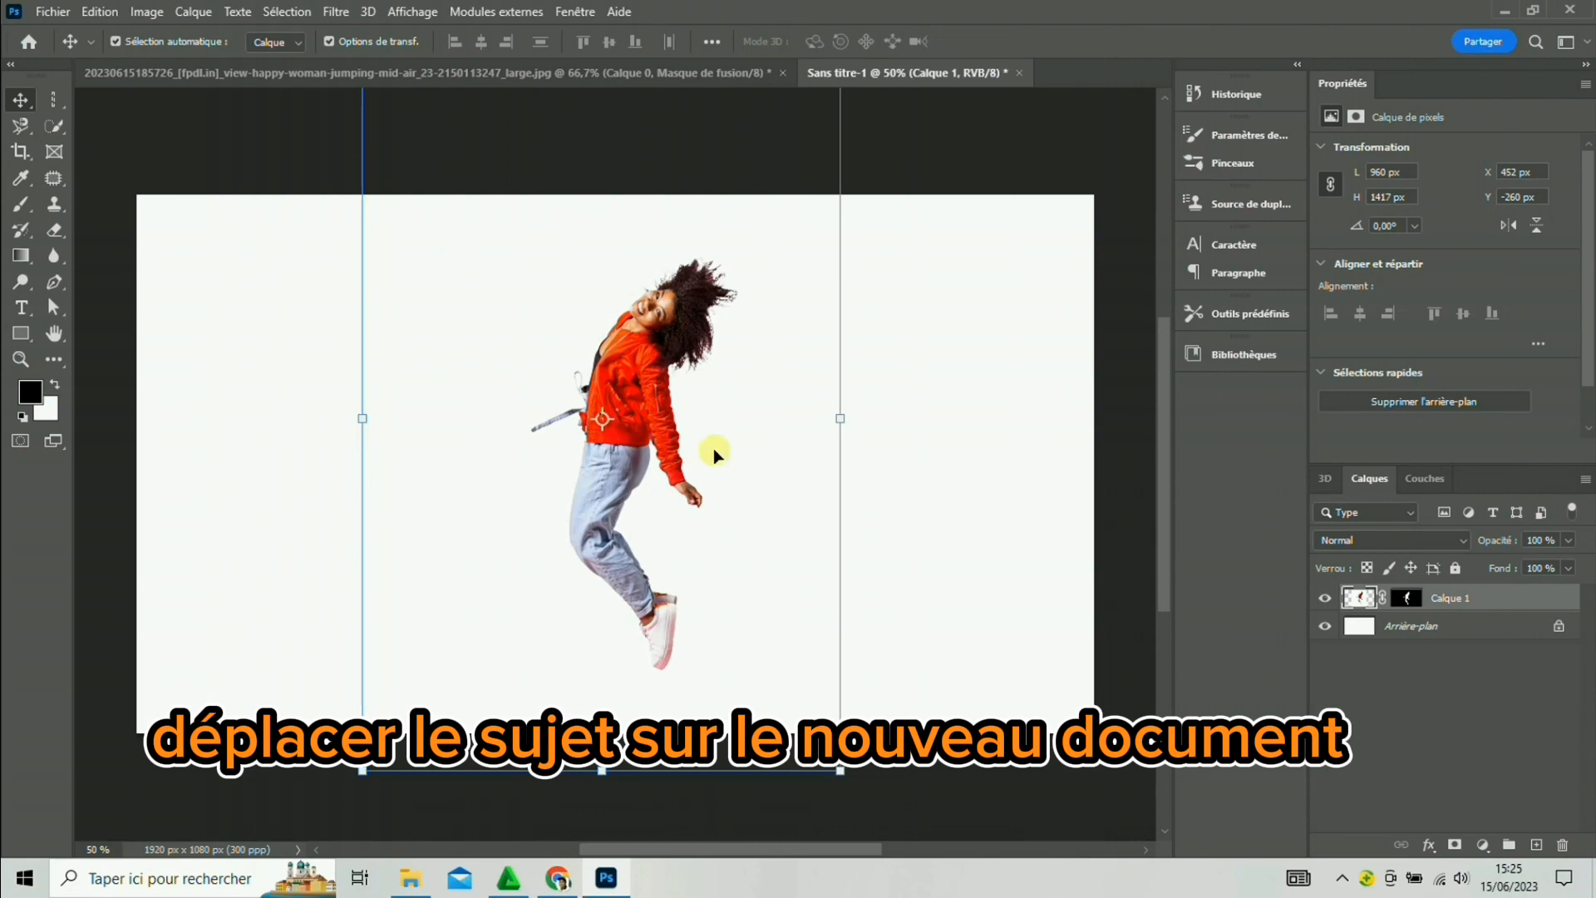
right_click(1447, 599)
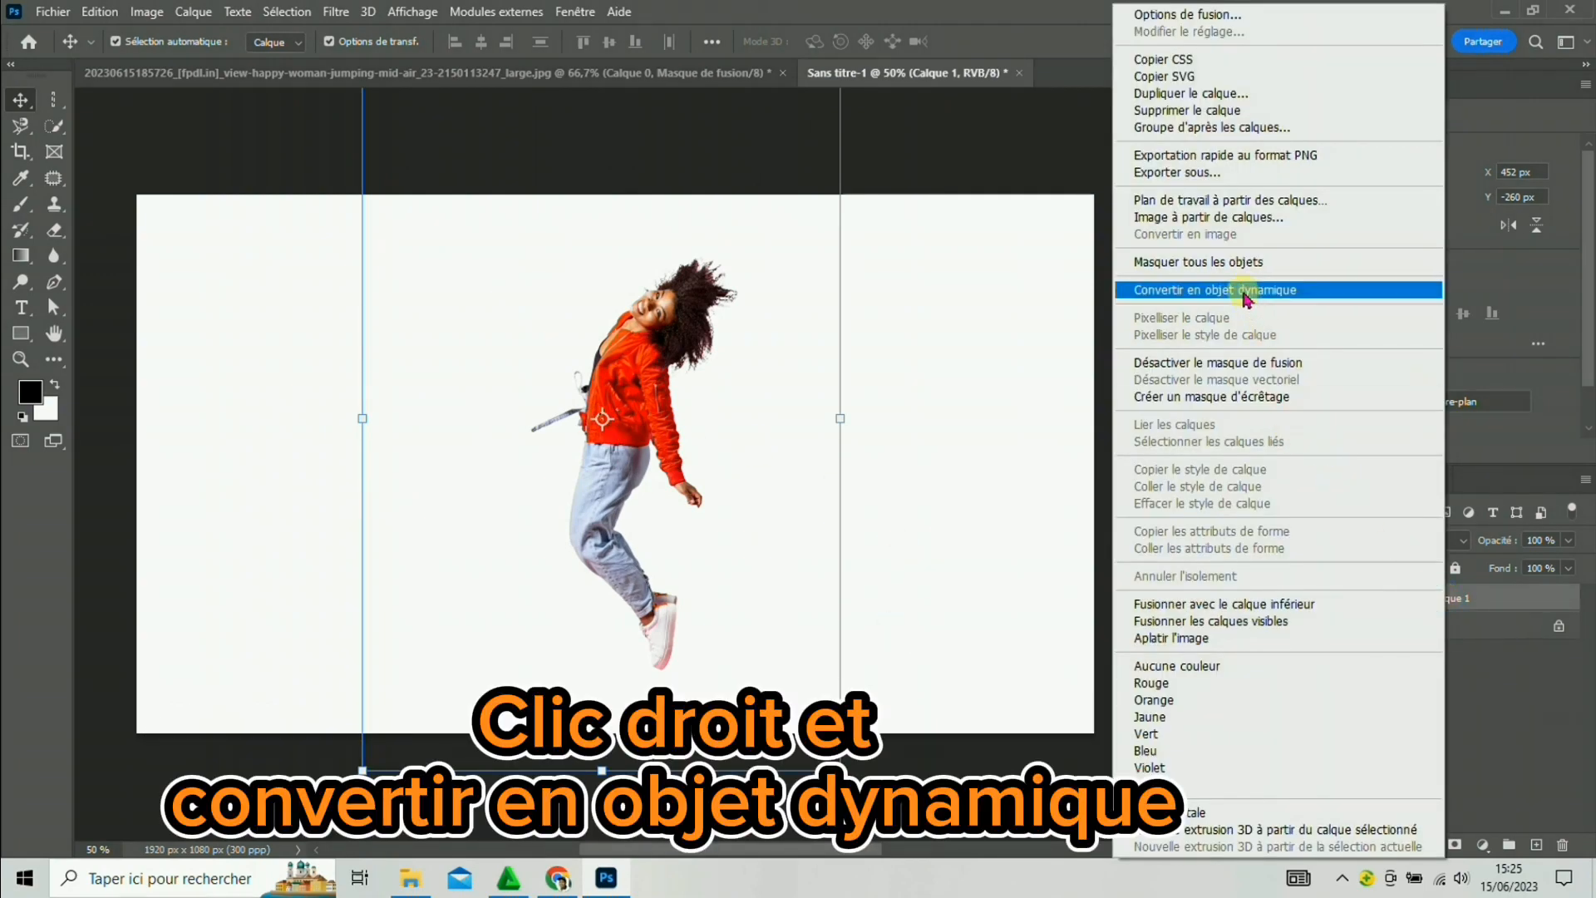
click(1222, 291)
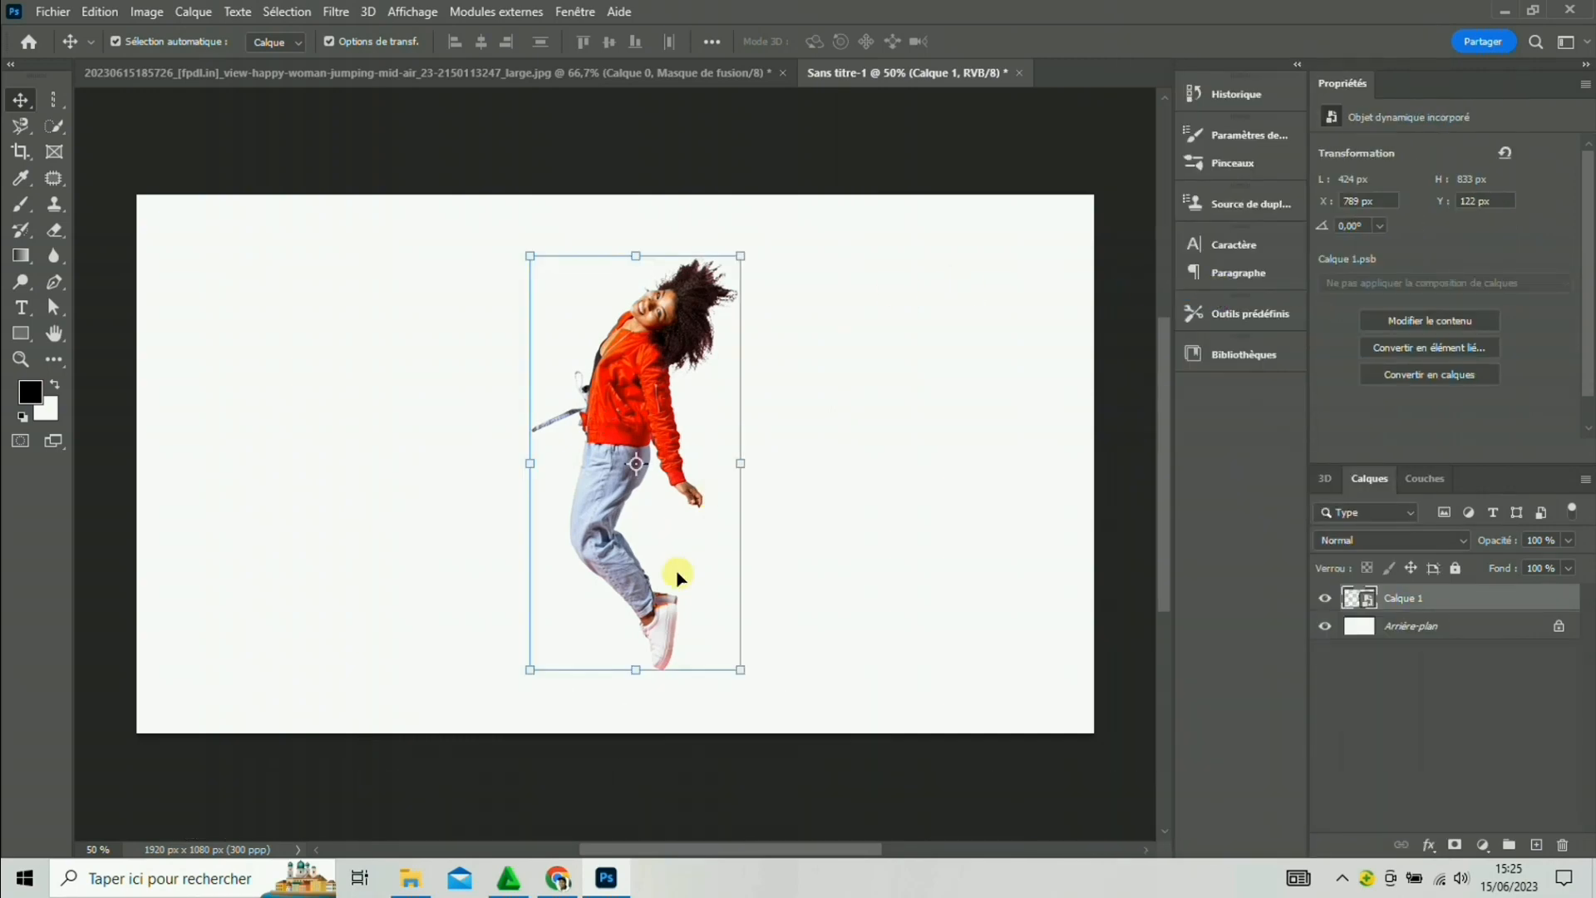
Enlarge the woman to about 537 x 1056 px so she nearly fills the canvas height.
drag(737, 669, 785, 717)
drag(532, 257, 507, 202)
click(1158, 41)
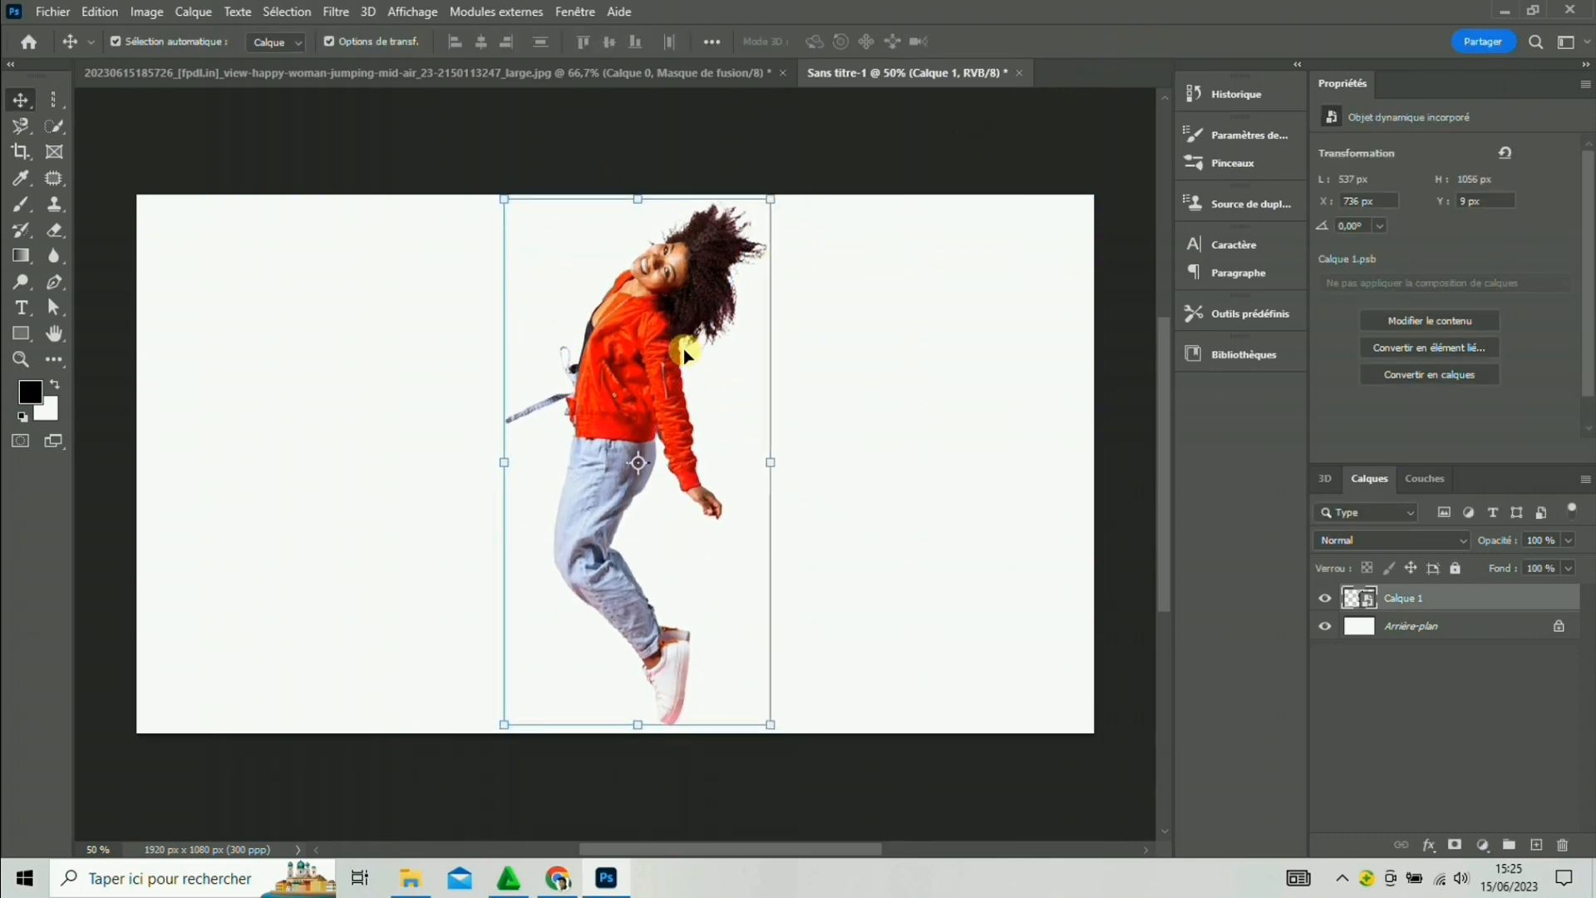
Centre the woman horizontally on the canvas and nudge her up to X 692 px, Y 4 px.
drag(683, 347, 632, 370)
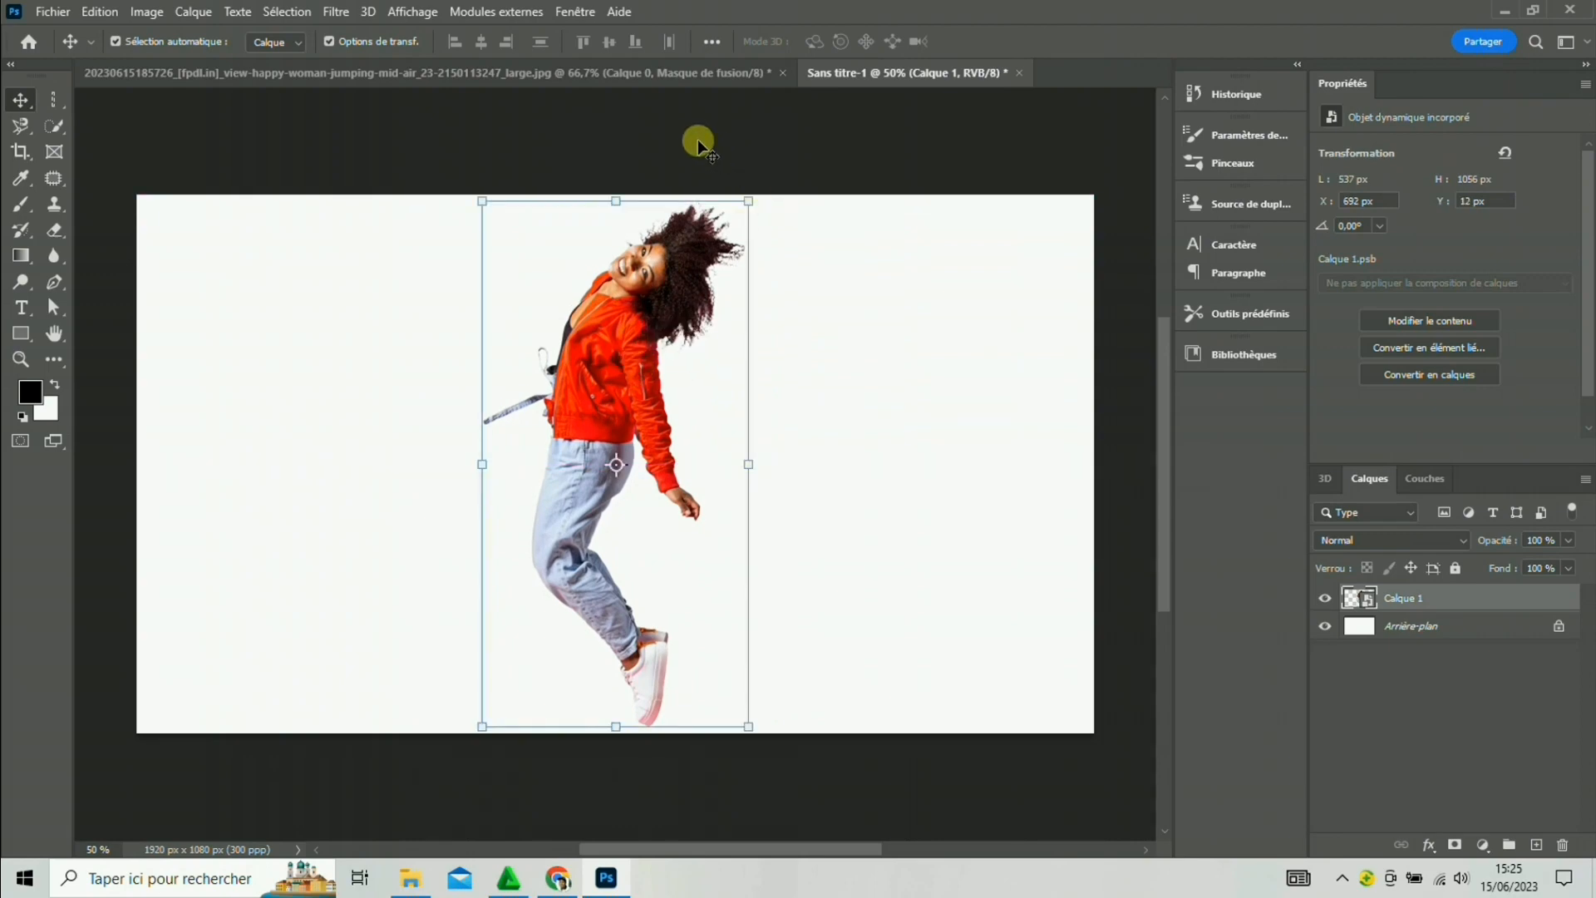
key(Up)
key(Up)
key(Up)
key(Up)
key(Up)
key(Up)
key(Up)
key(Up)
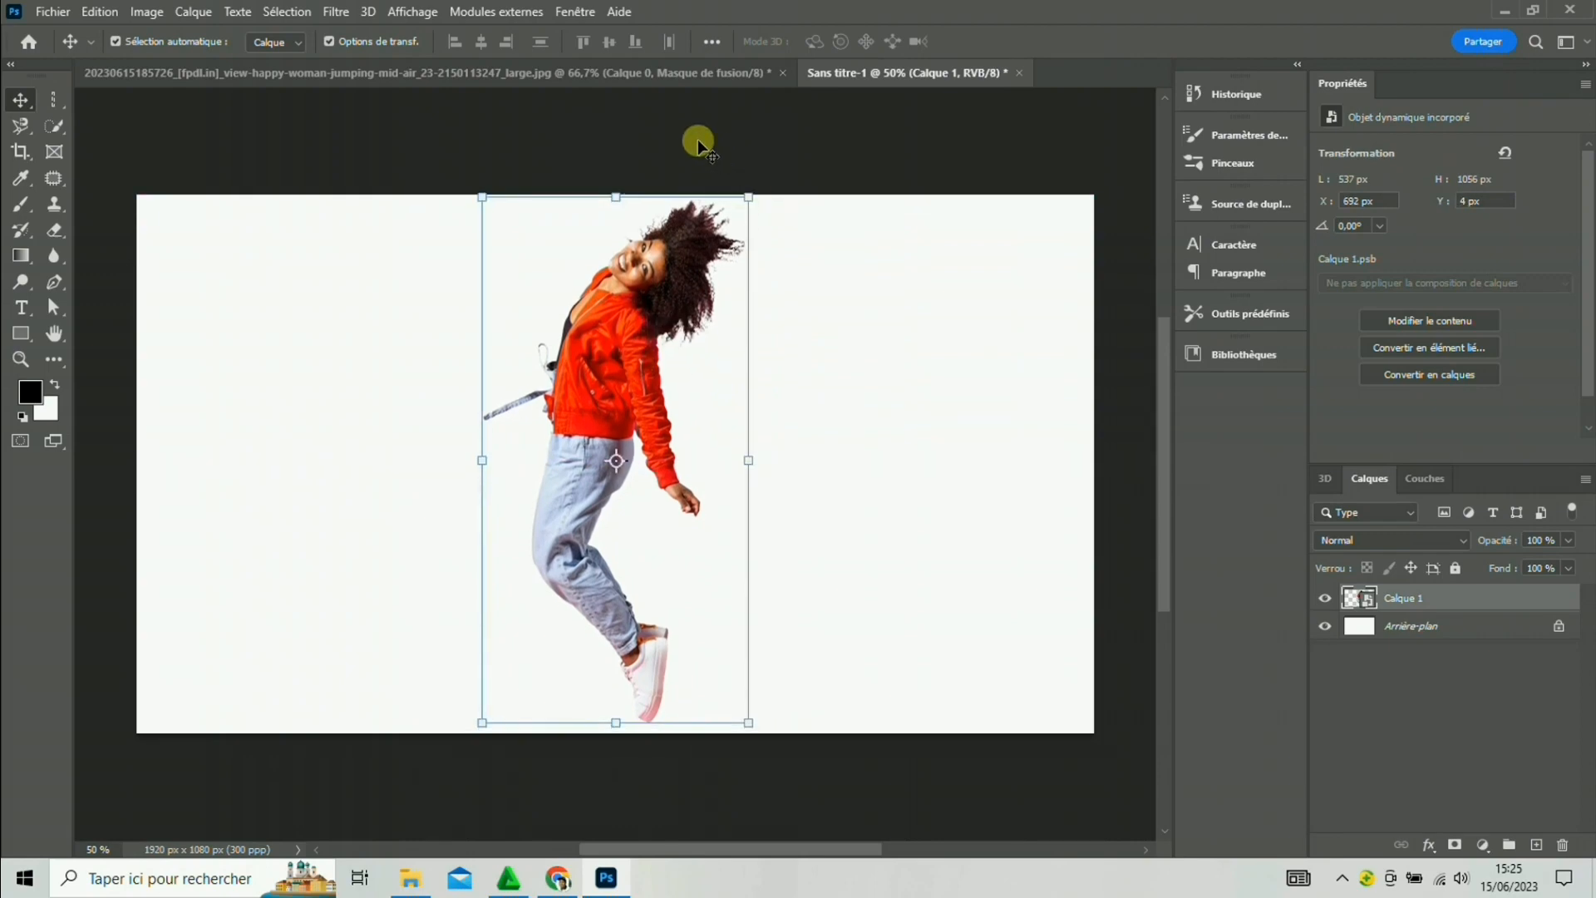
click(697, 138)
Select a single pixel column through the woman's face, jacket and shoe on Calque 1 and copy it to a new layer.
click(1451, 597)
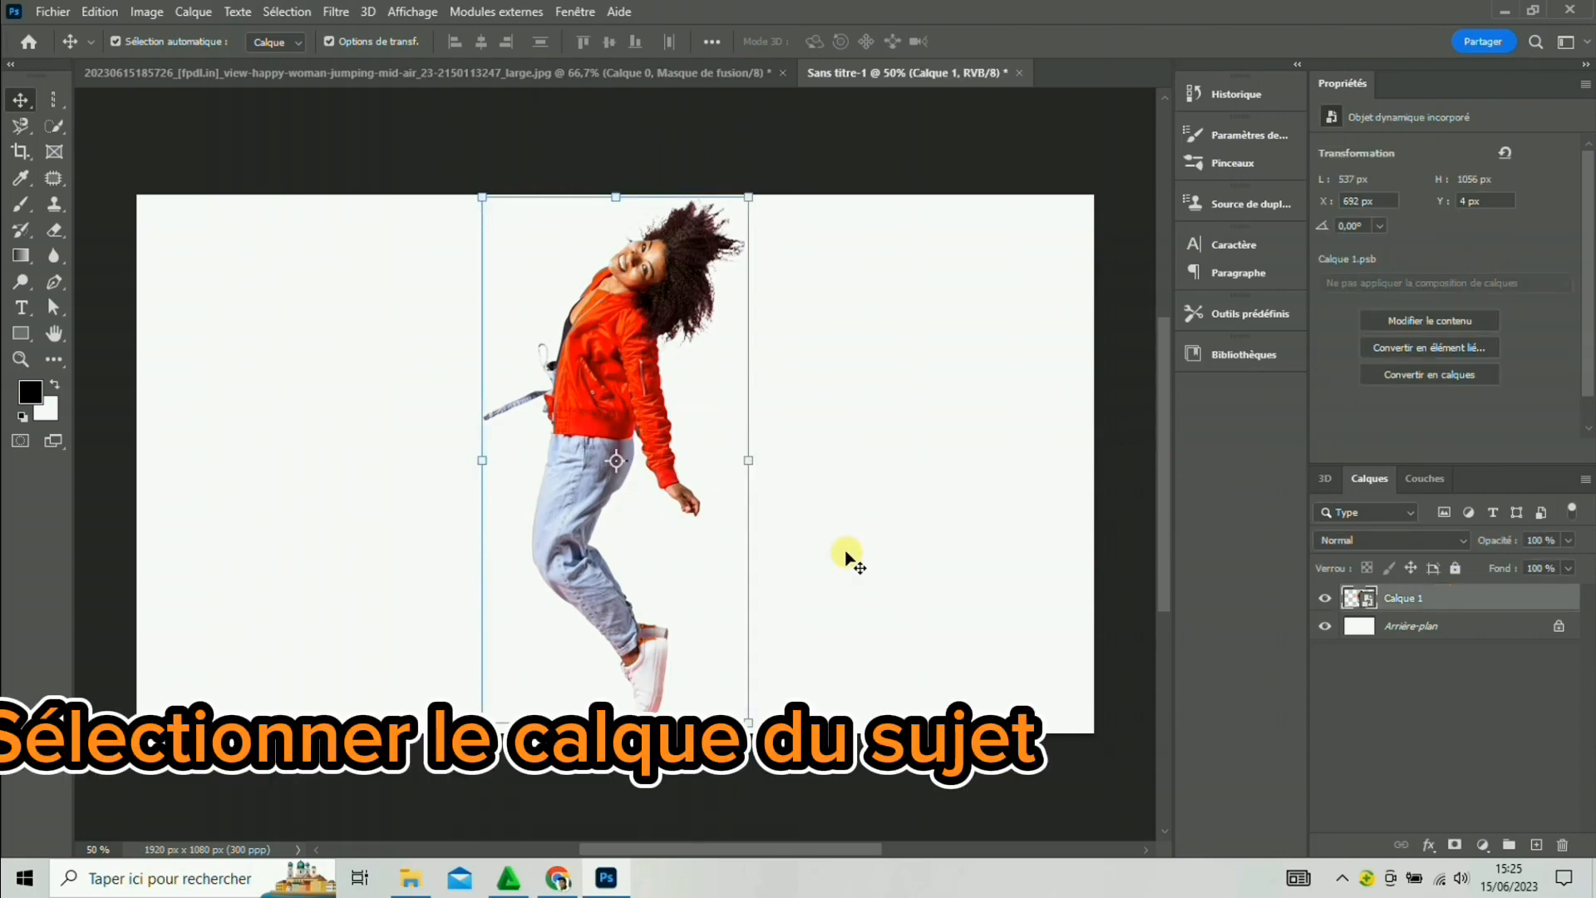
drag(63, 104, 154, 161)
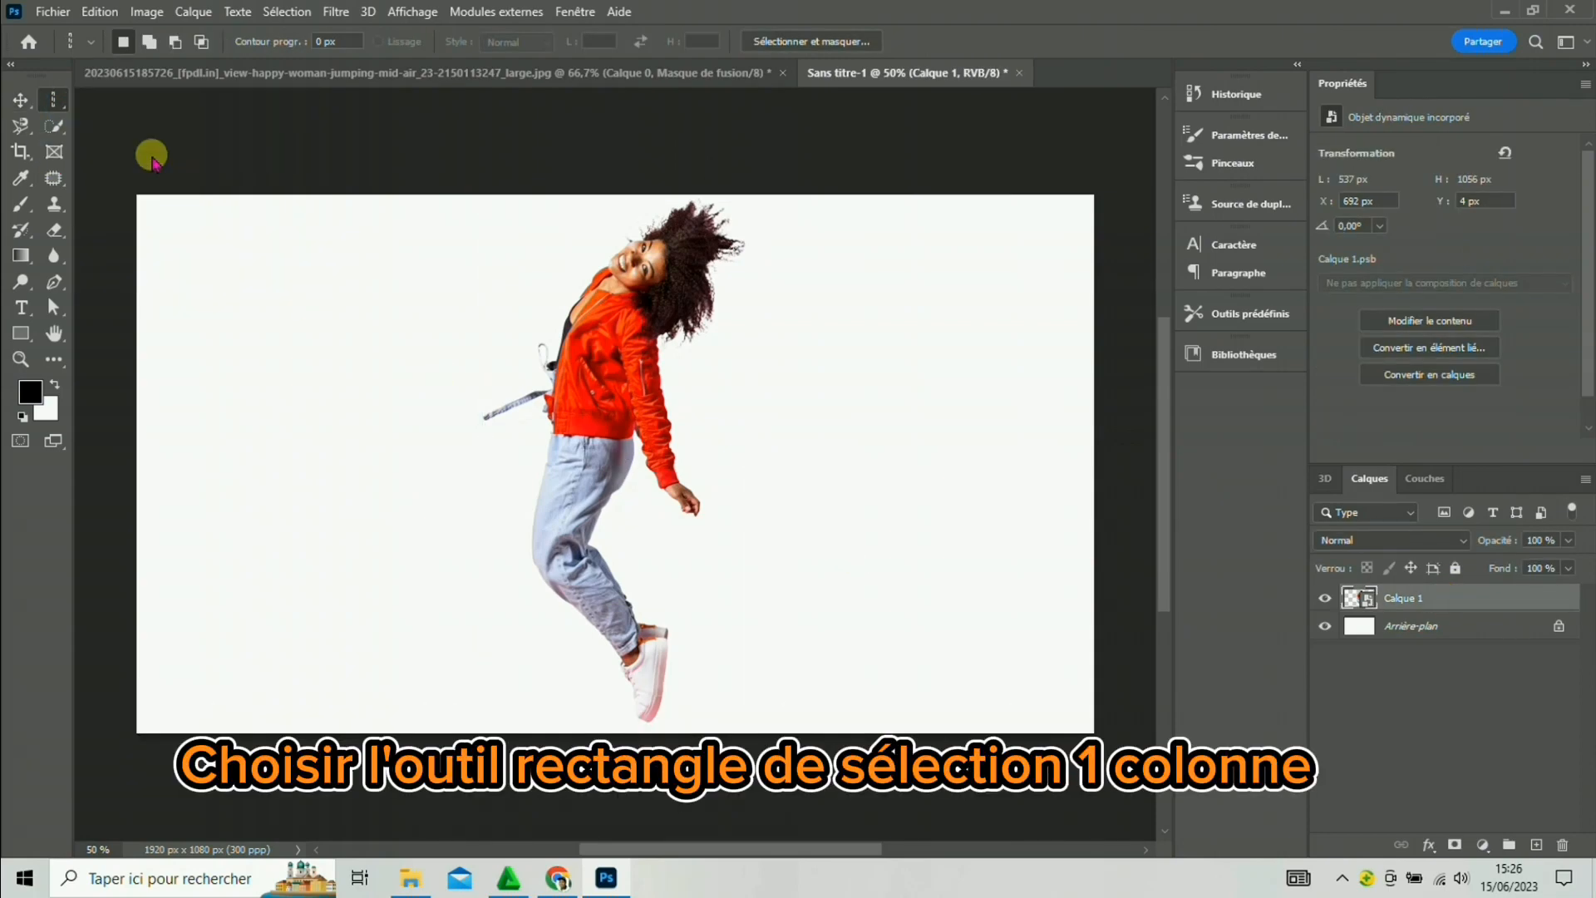
drag(619, 445, 640, 445)
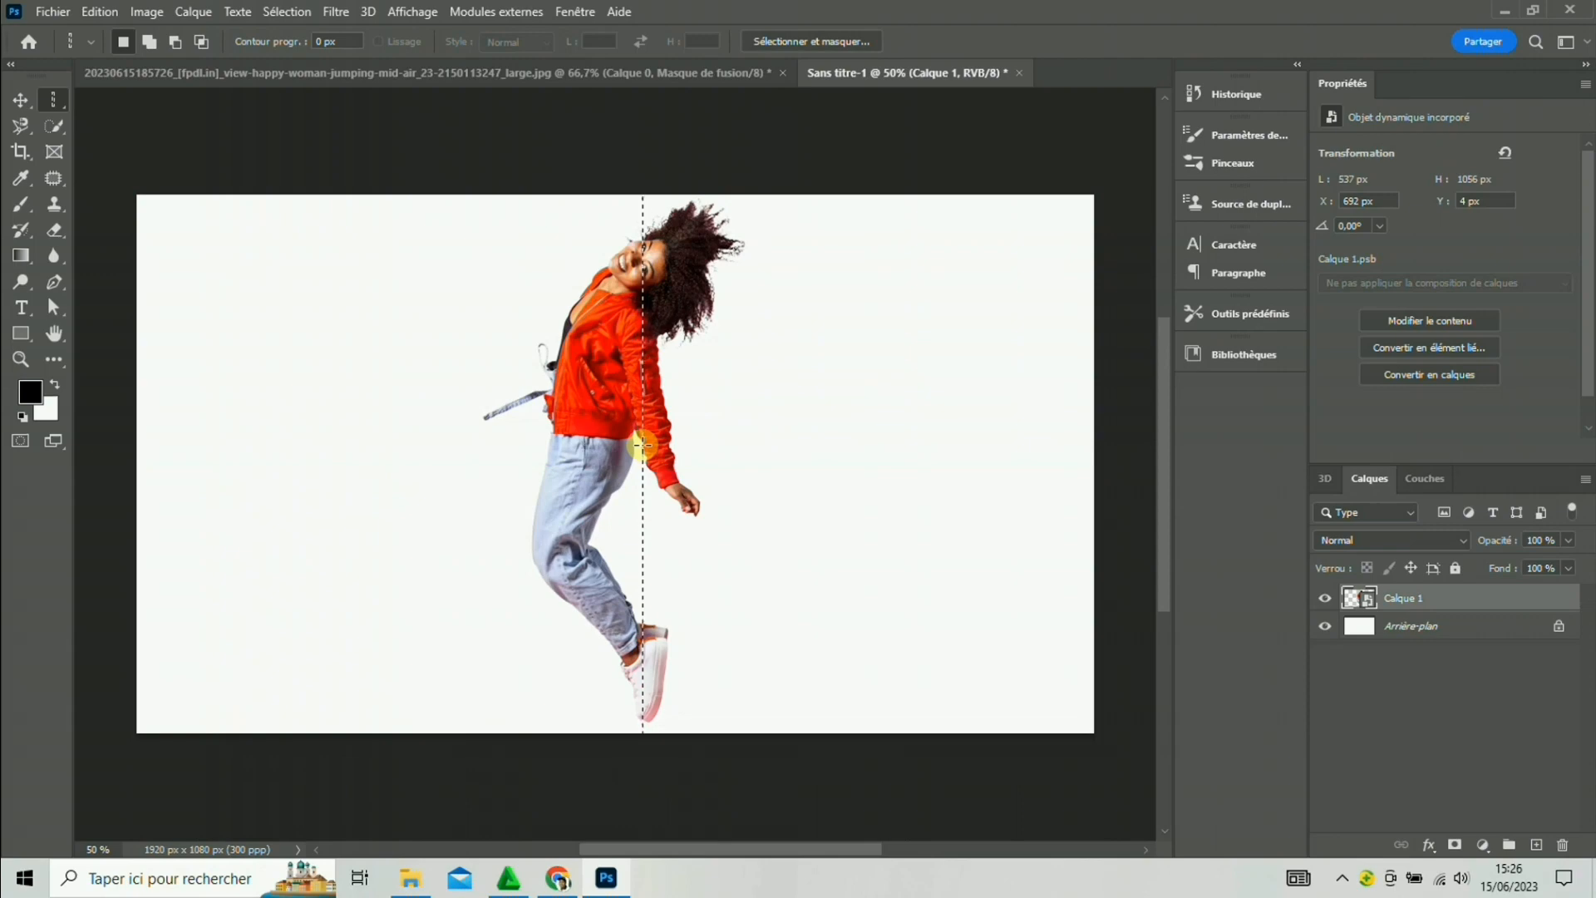
key(ctrl+j)
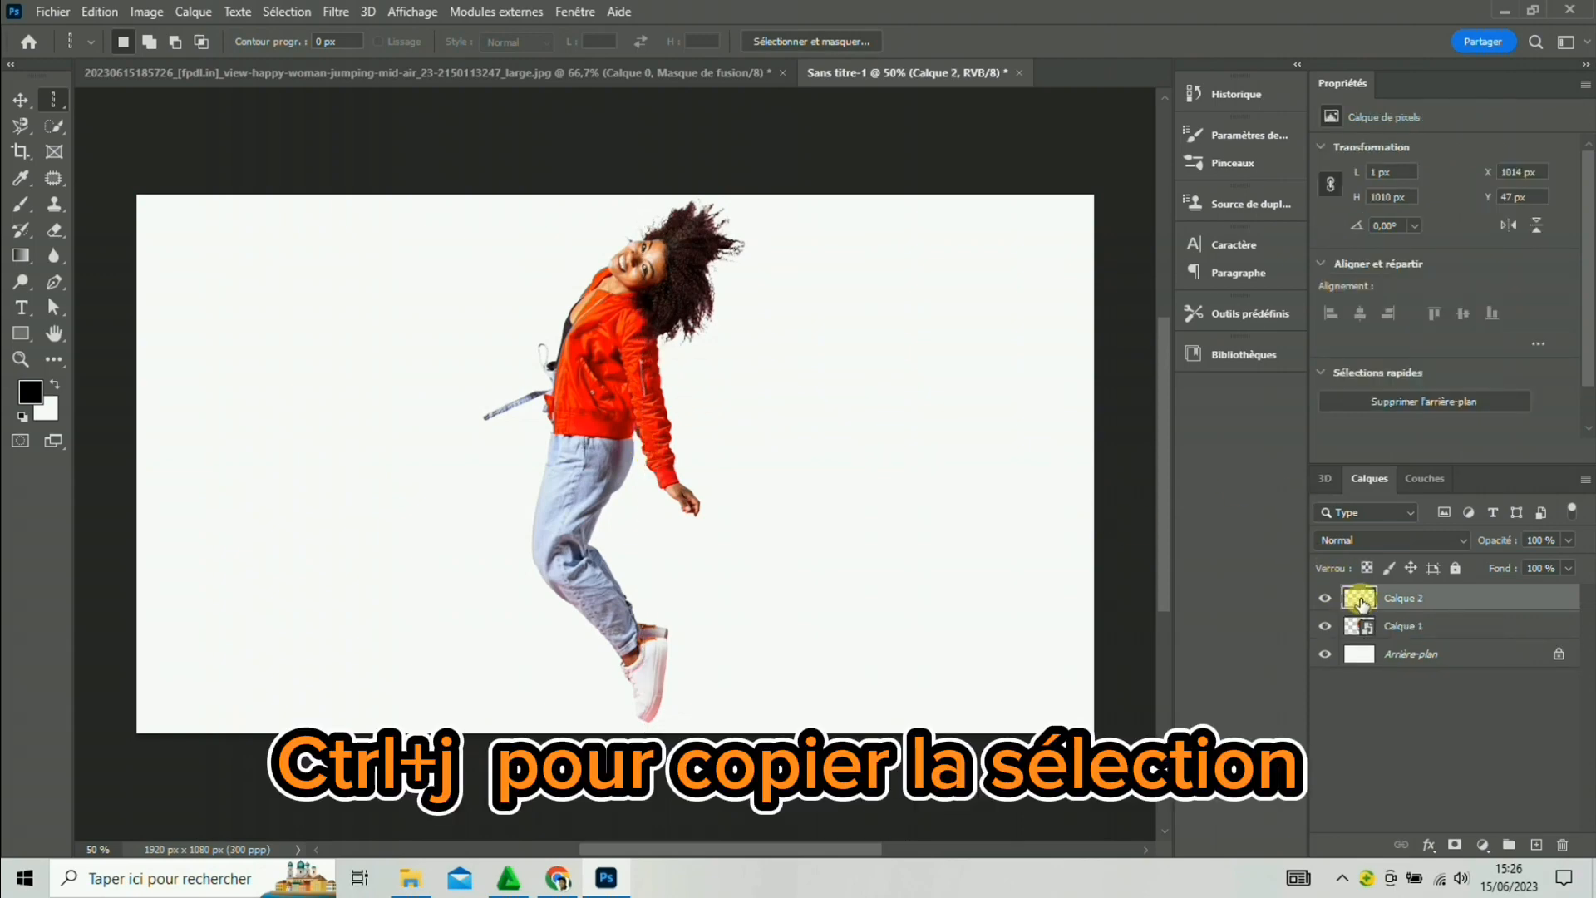
Stretch the copied pixel column with Free Transform across the full canvas width, slightly beyond its left edge.
key(ctrl+t)
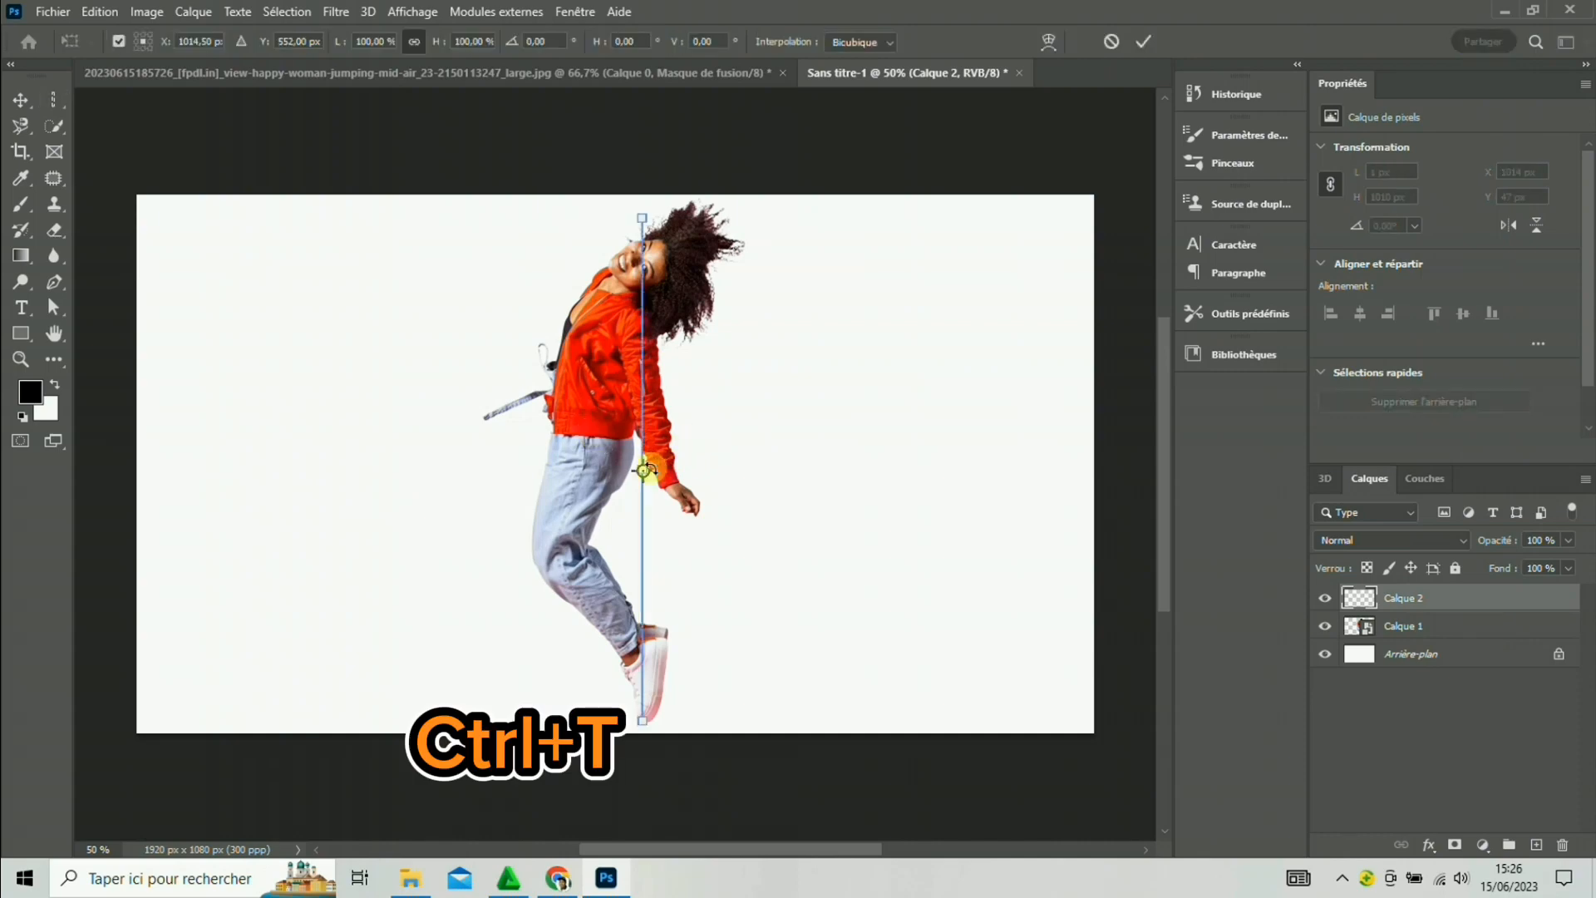
drag(642, 471, 1094, 469)
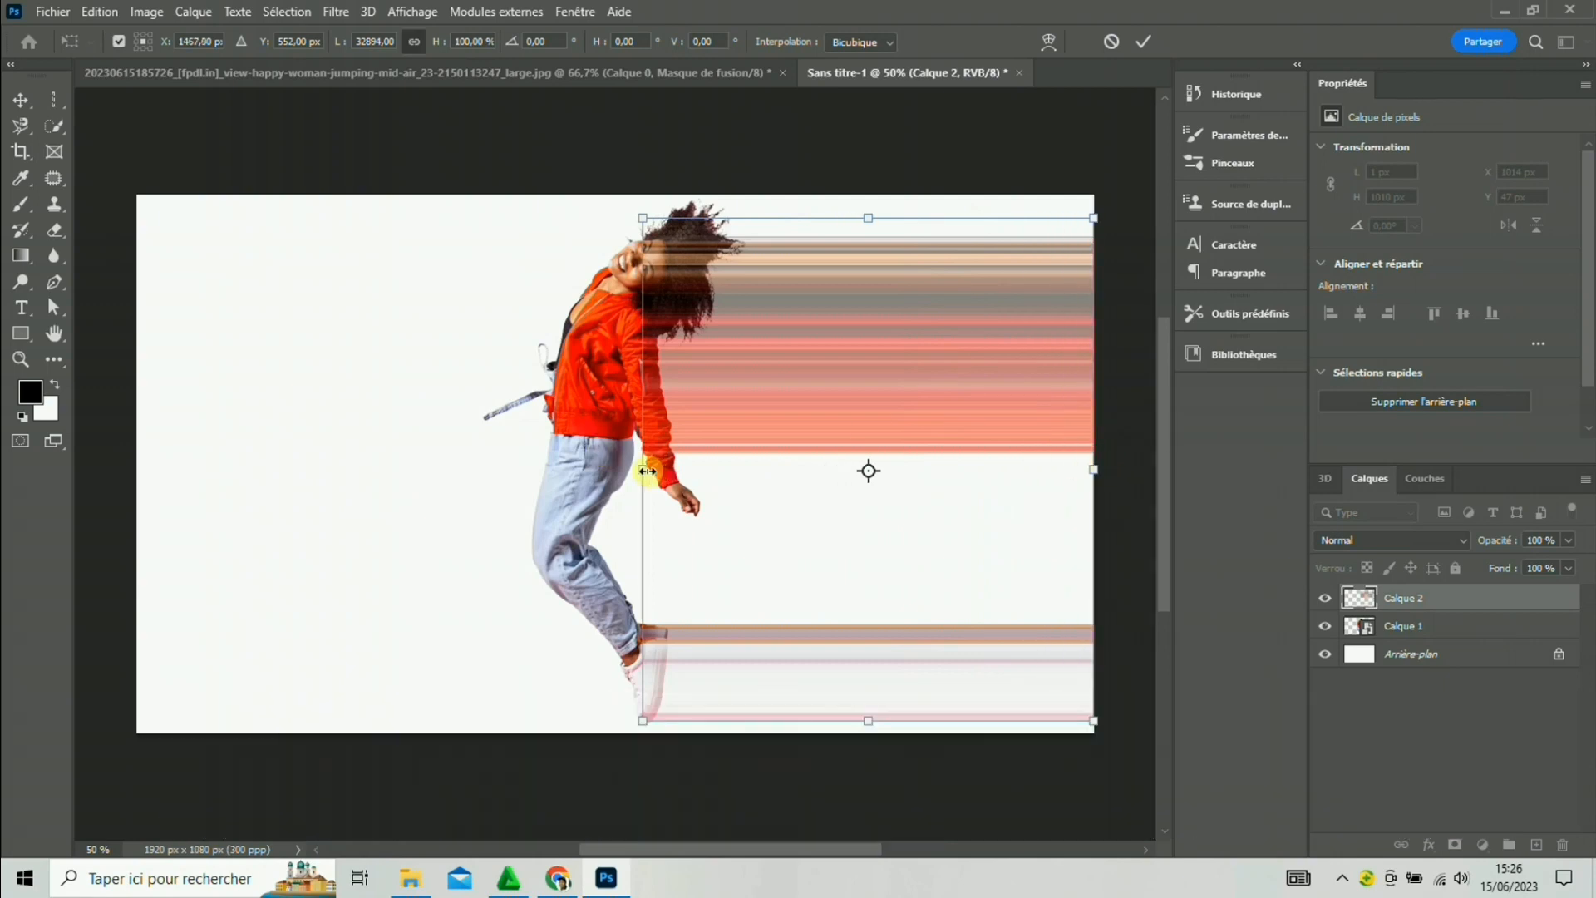
drag(647, 470, 130, 438)
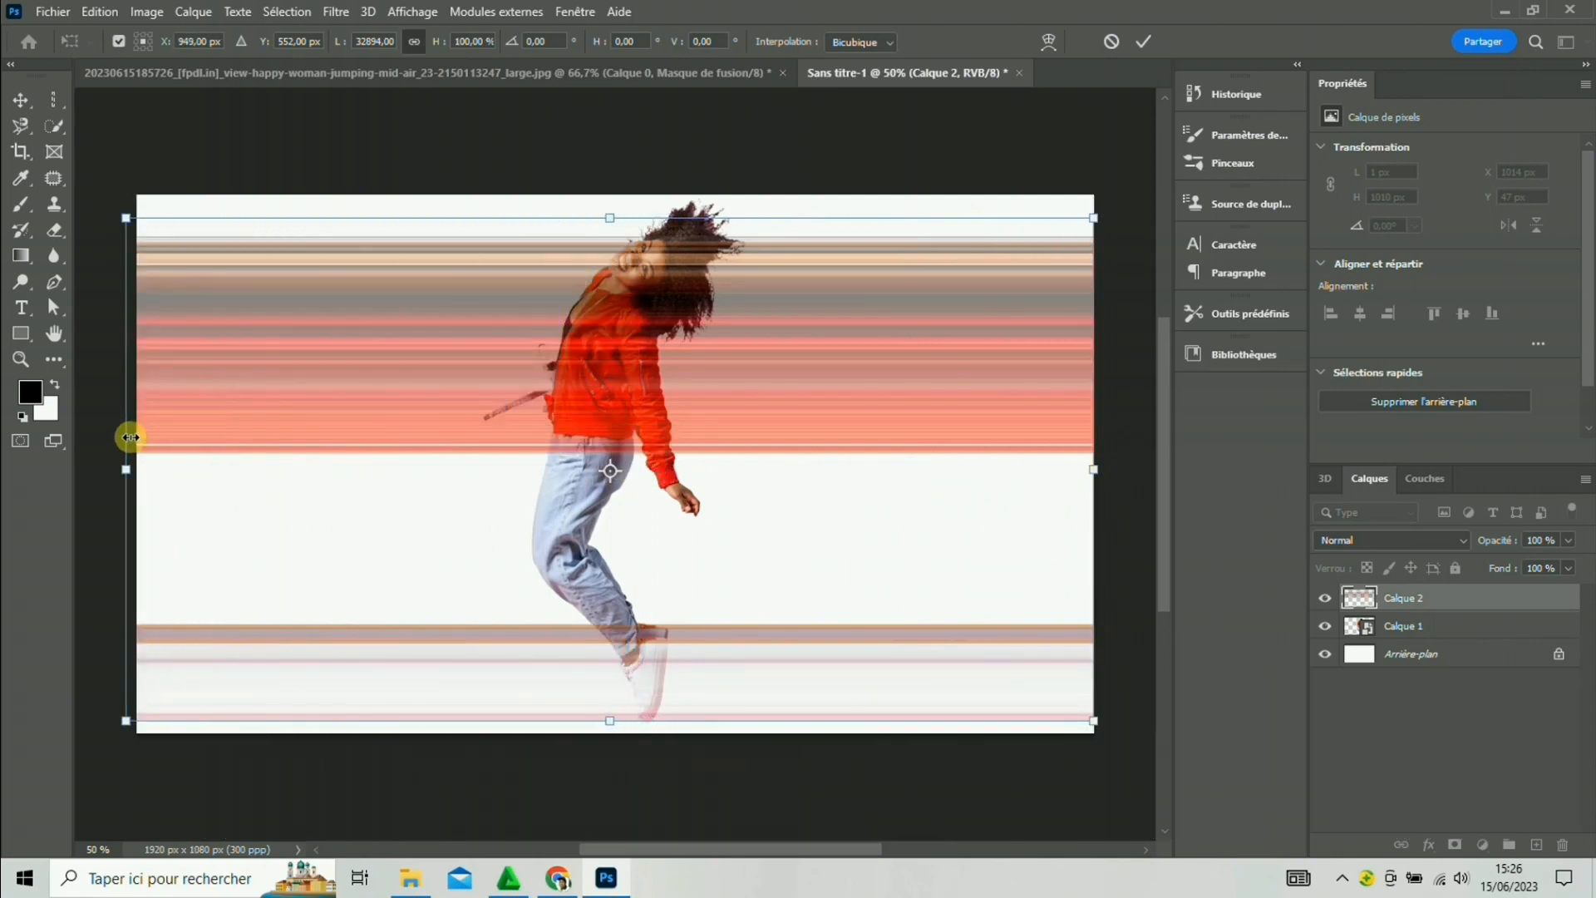
click(1141, 38)
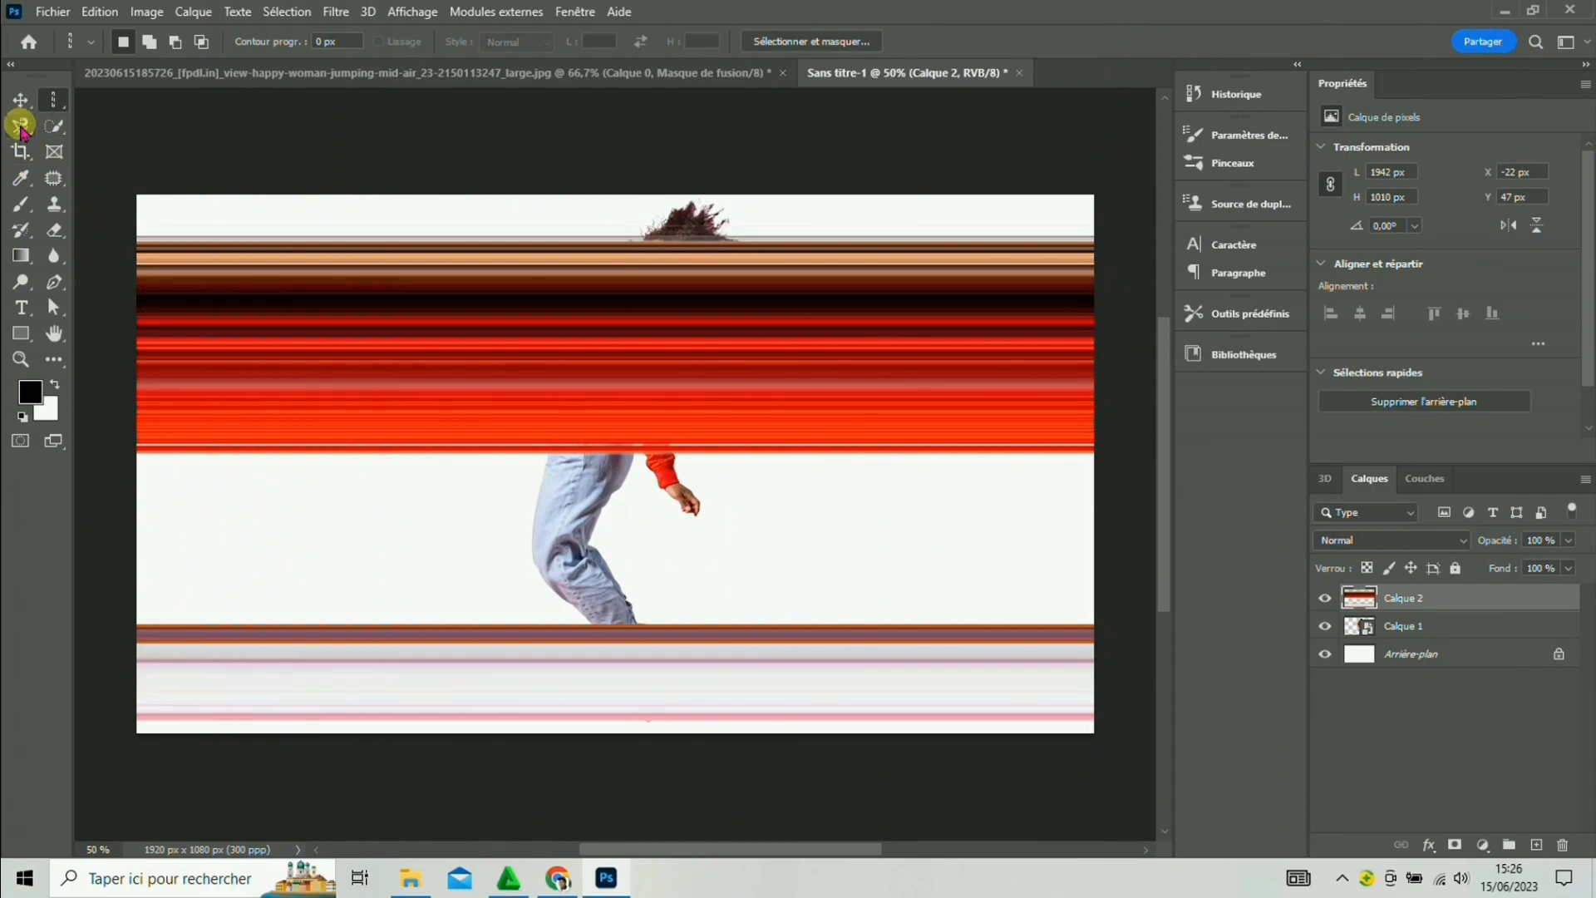
Hide the Arrière-plan layer and select the lower white-and-pink stripe band with the Polygonal Lasso, about 2021 x 200 px.
click(20, 124)
click(106, 138)
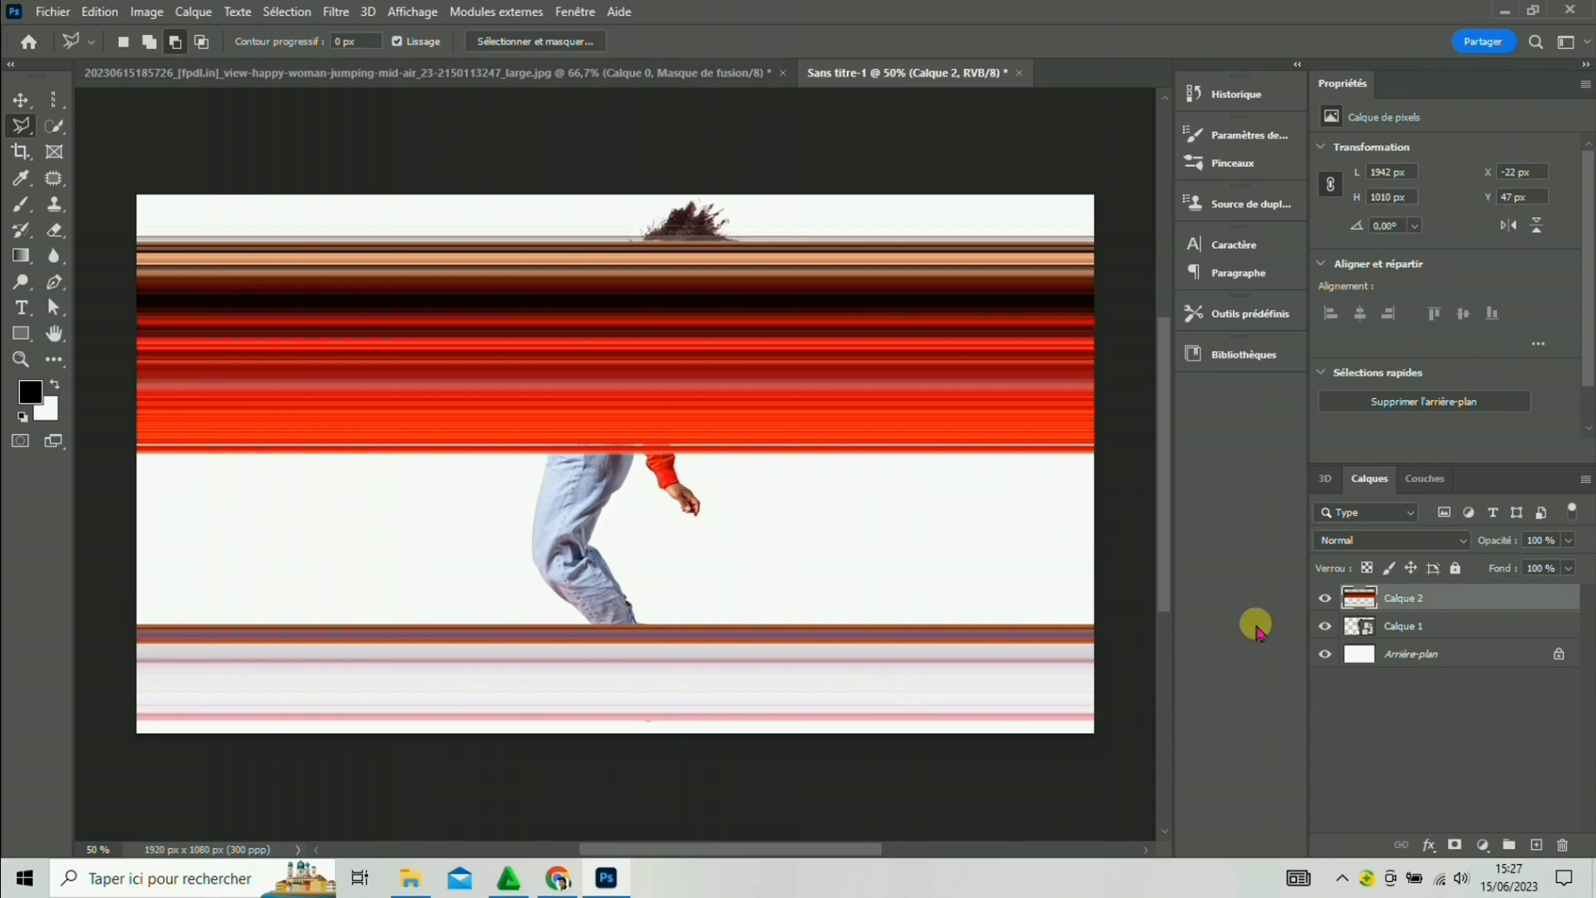
click(1325, 655)
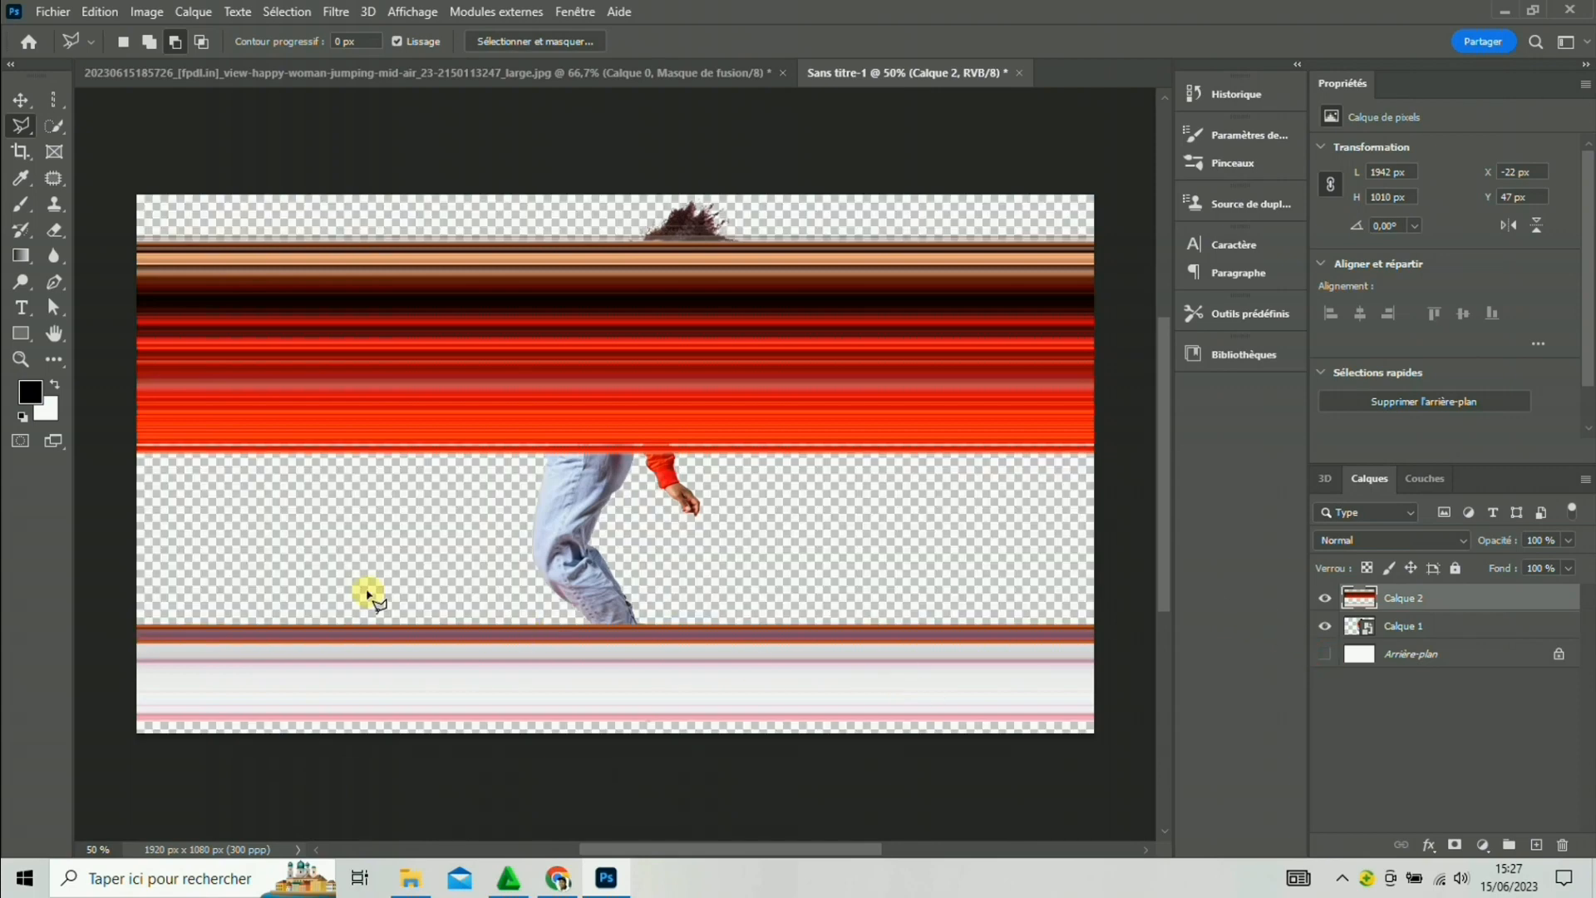
click(132, 624)
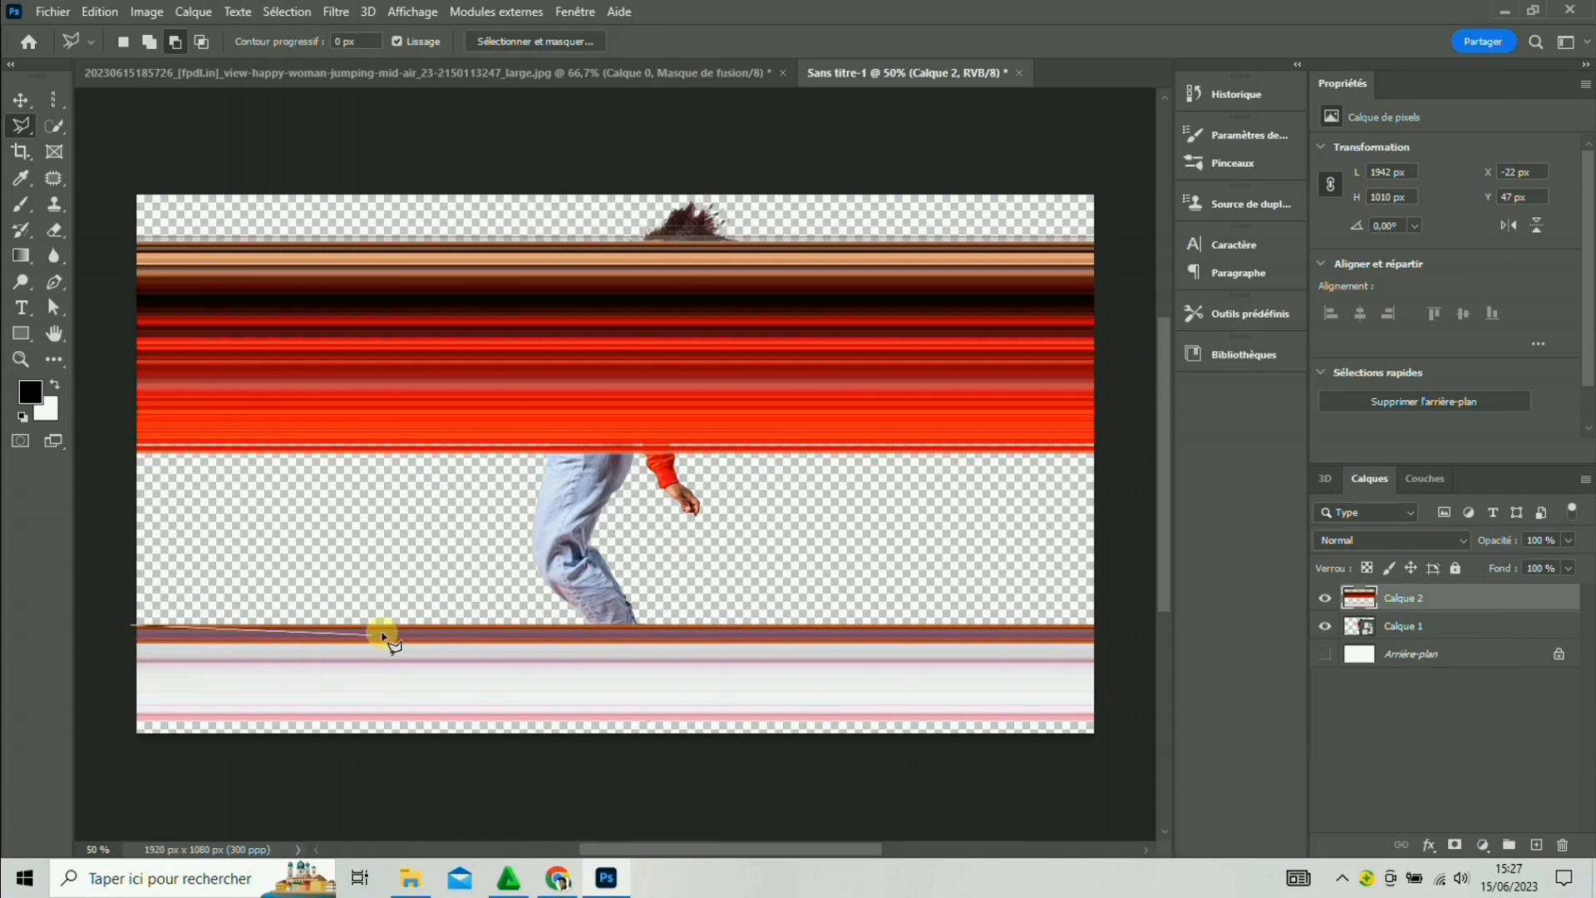
click(1111, 625)
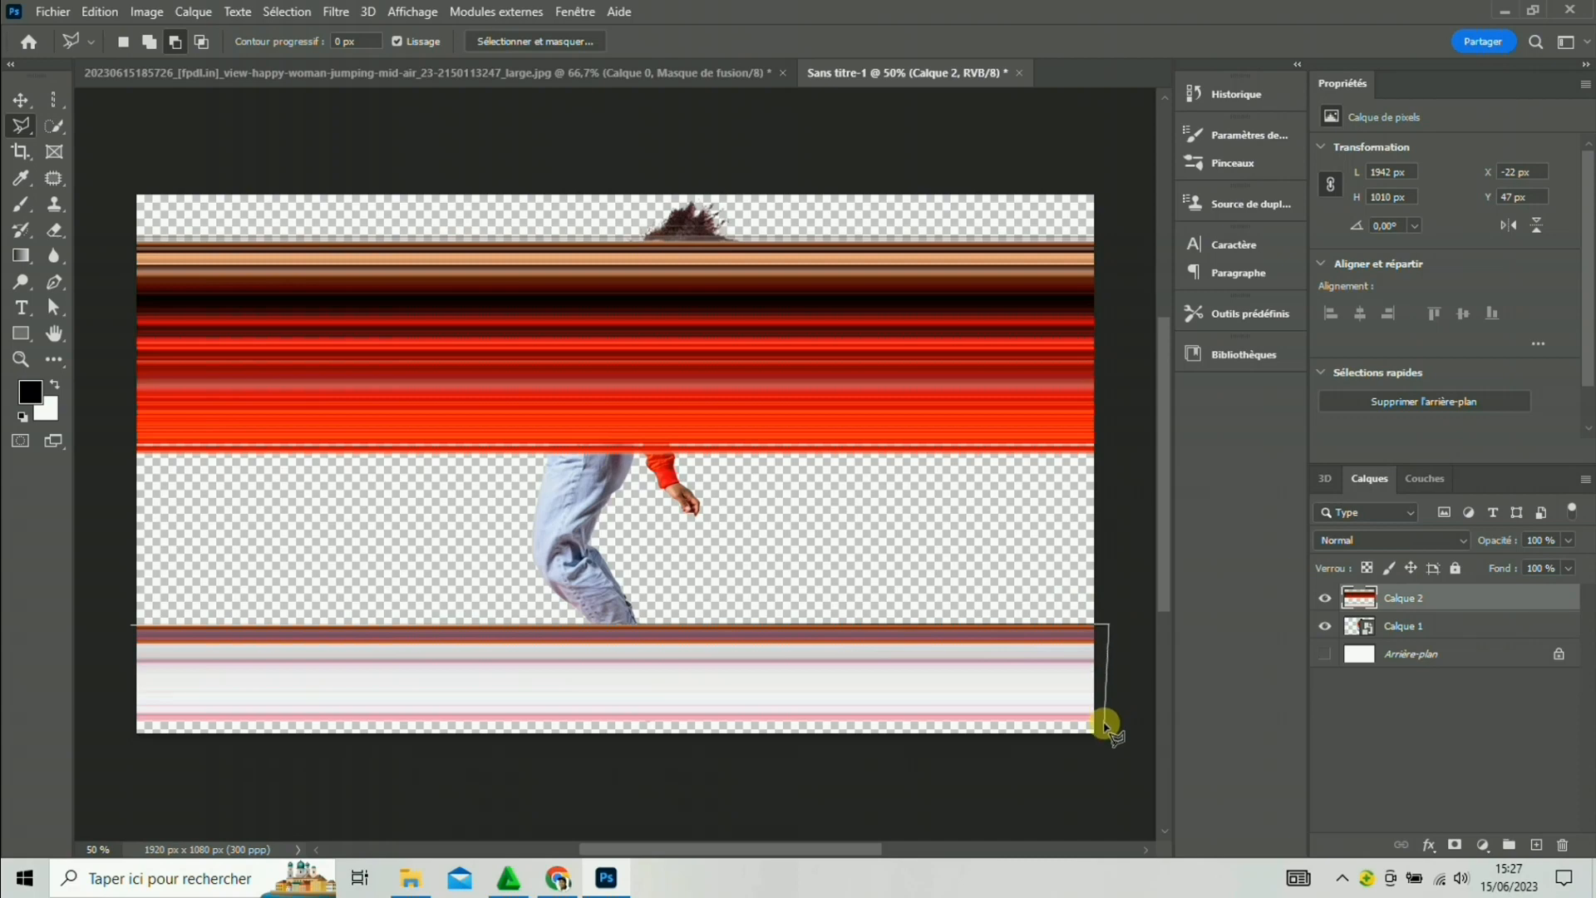
click(1106, 724)
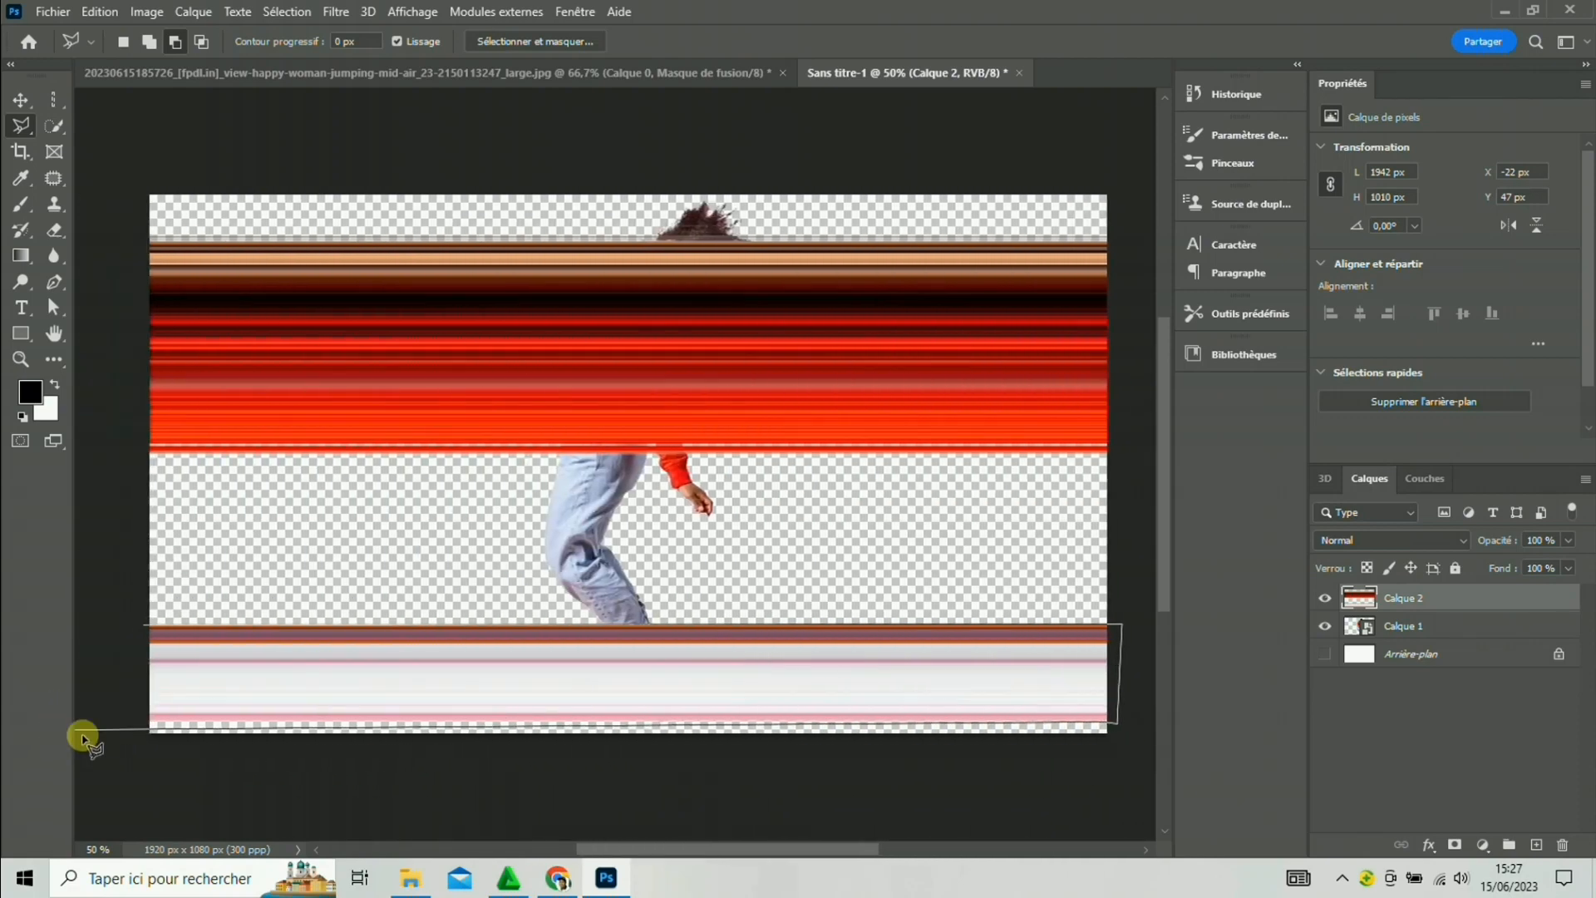
click(116, 725)
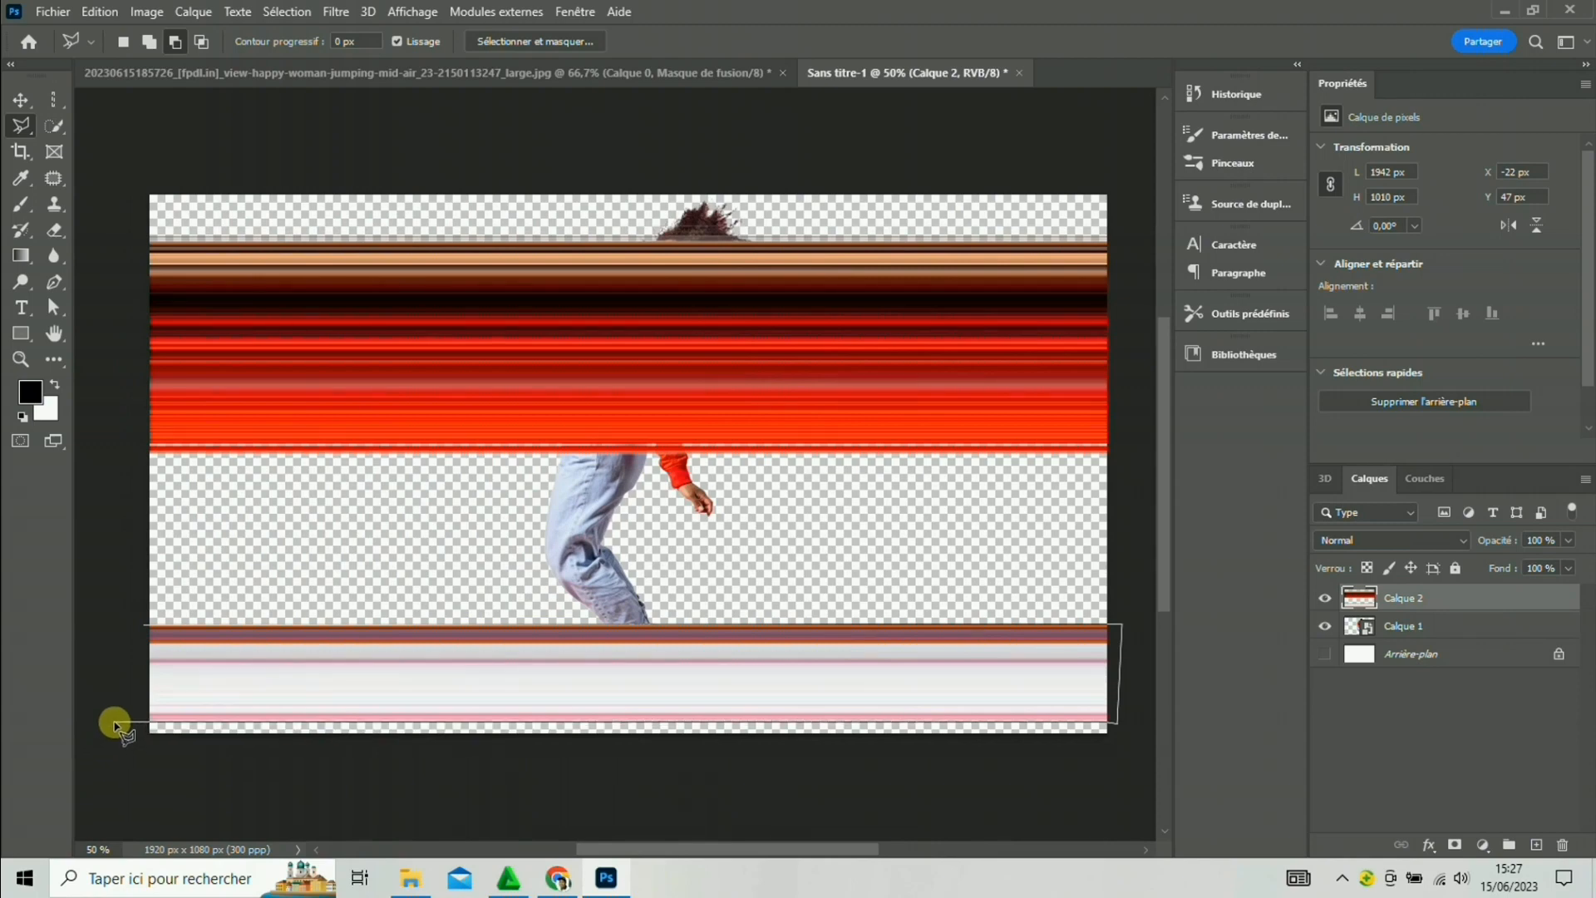
click(147, 630)
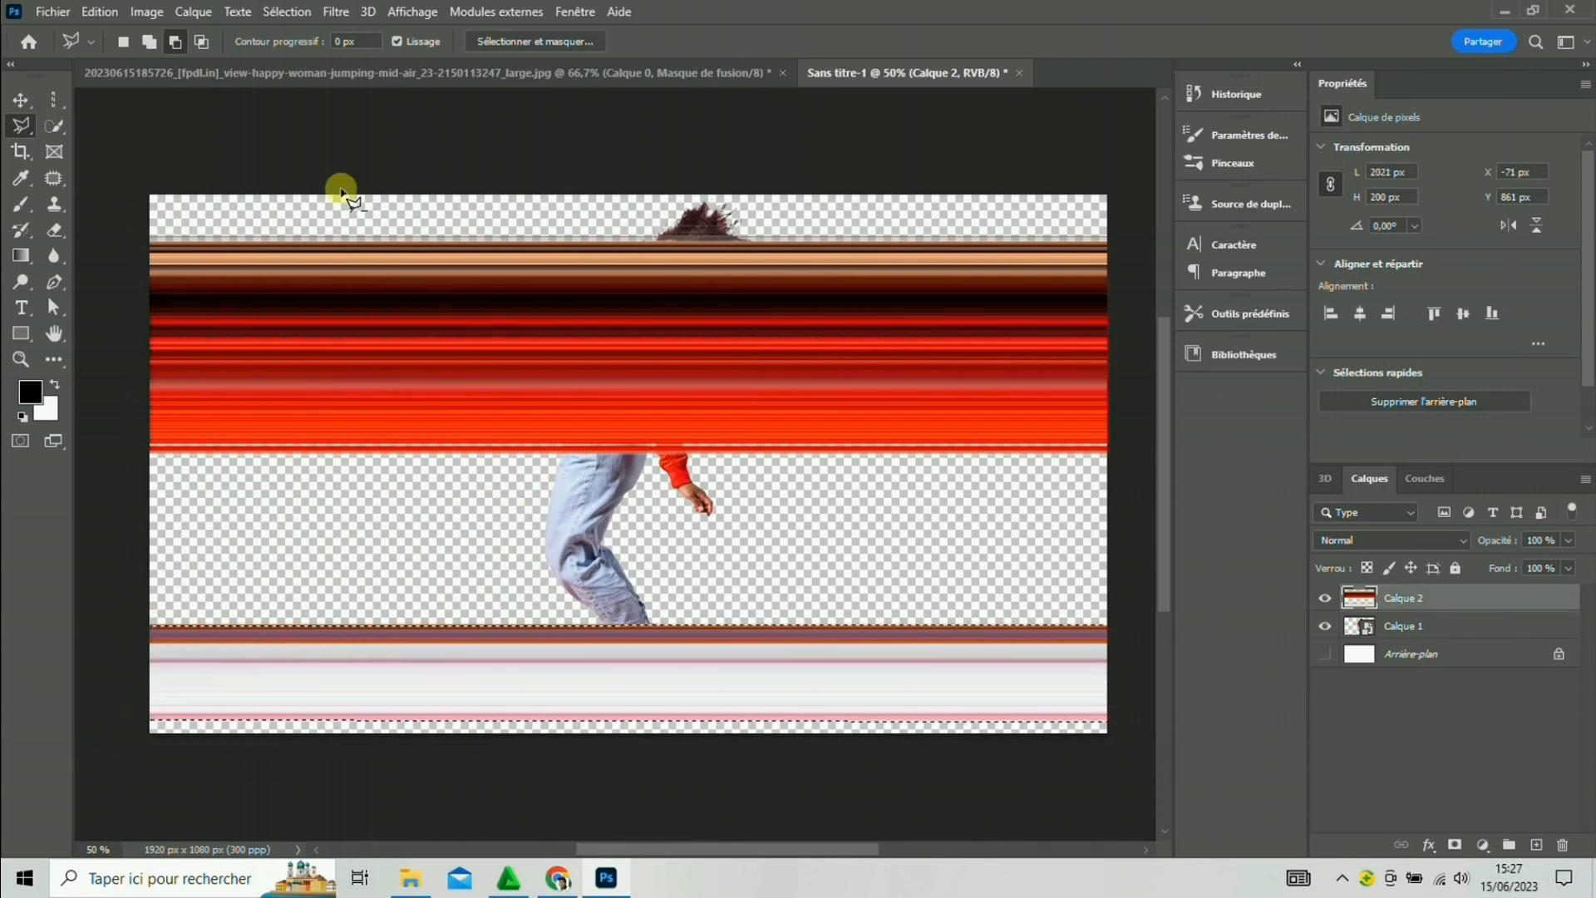
Expand the selection around the lower stripe band by 5 pixels.
click(304, 19)
mouse_move(431, 311)
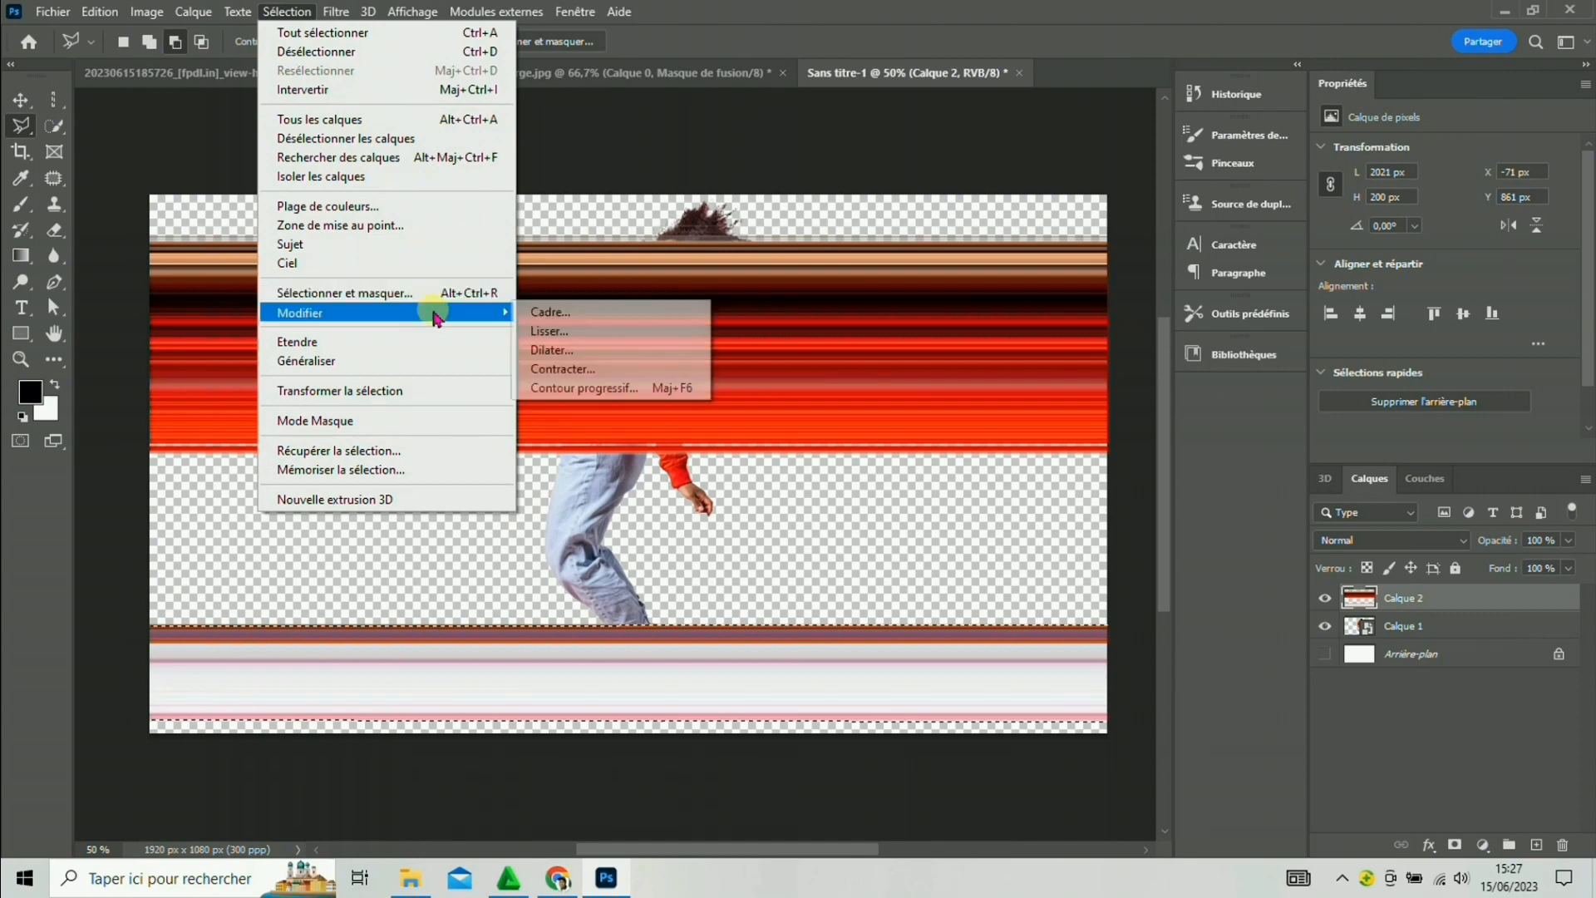
click(535, 350)
text(5)
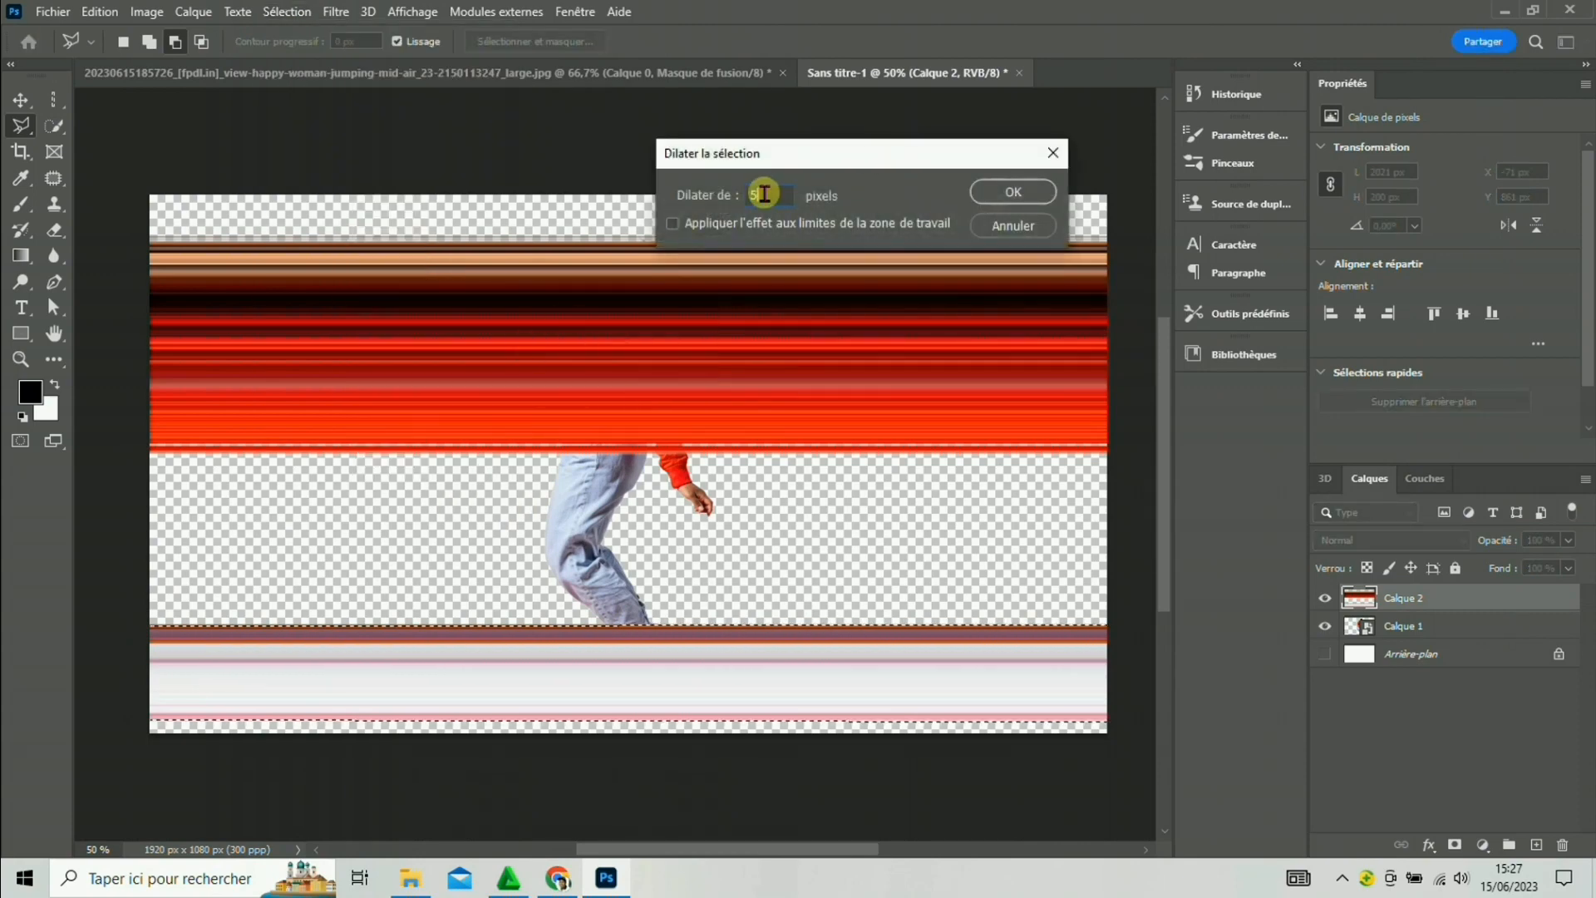
click(1008, 192)
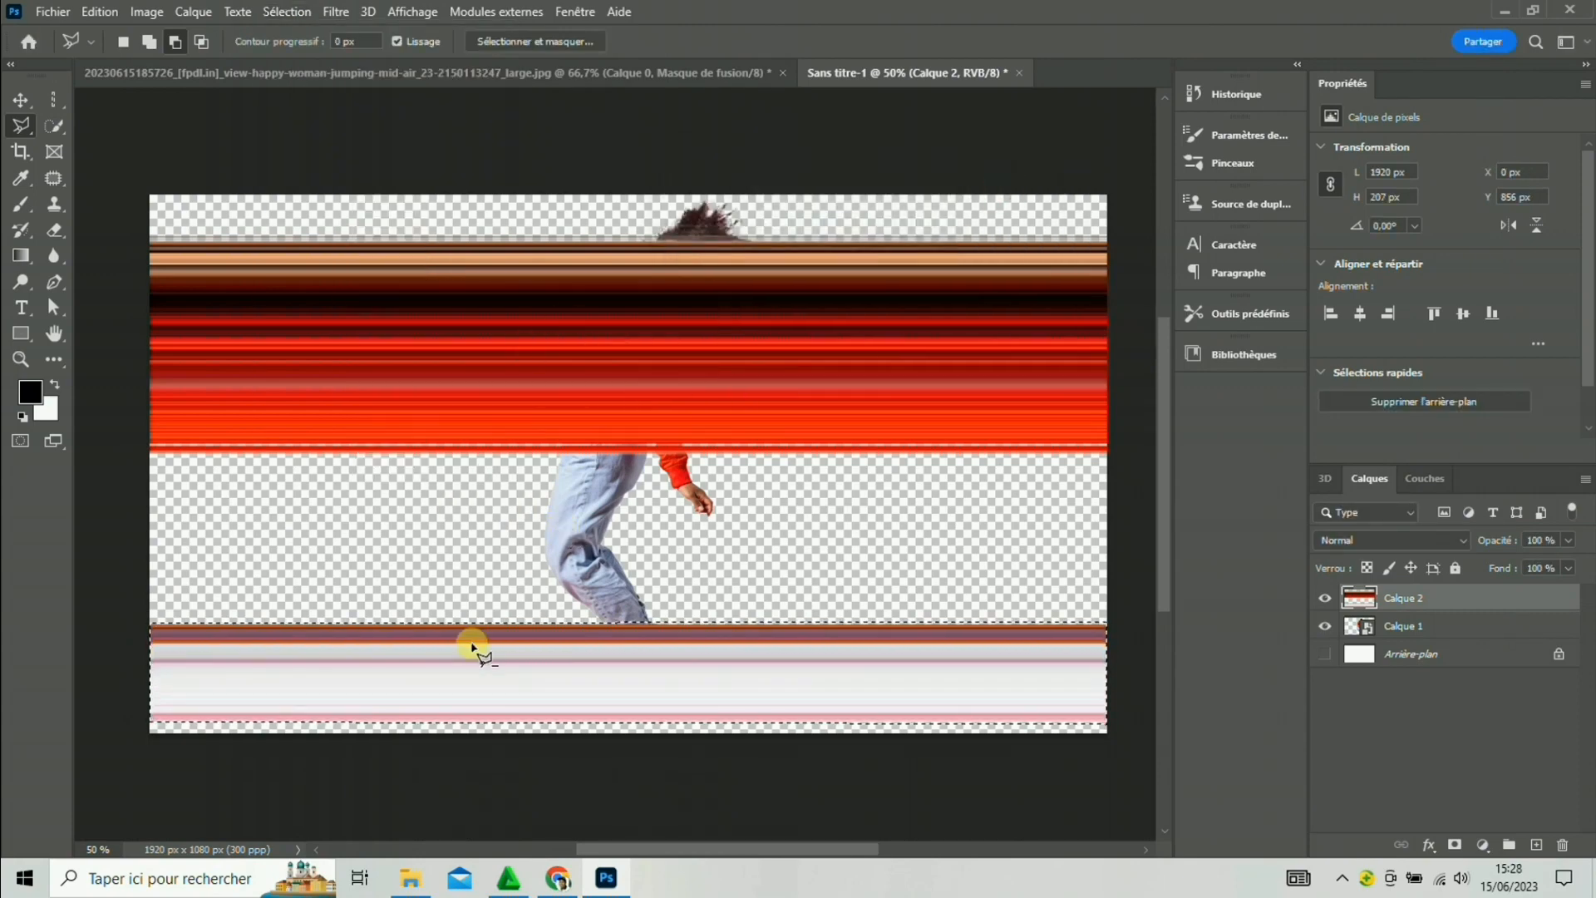
Cut the selected band, paste it in place on its own layer, and move it up to Y 496 px against the red band.
click(99, 12)
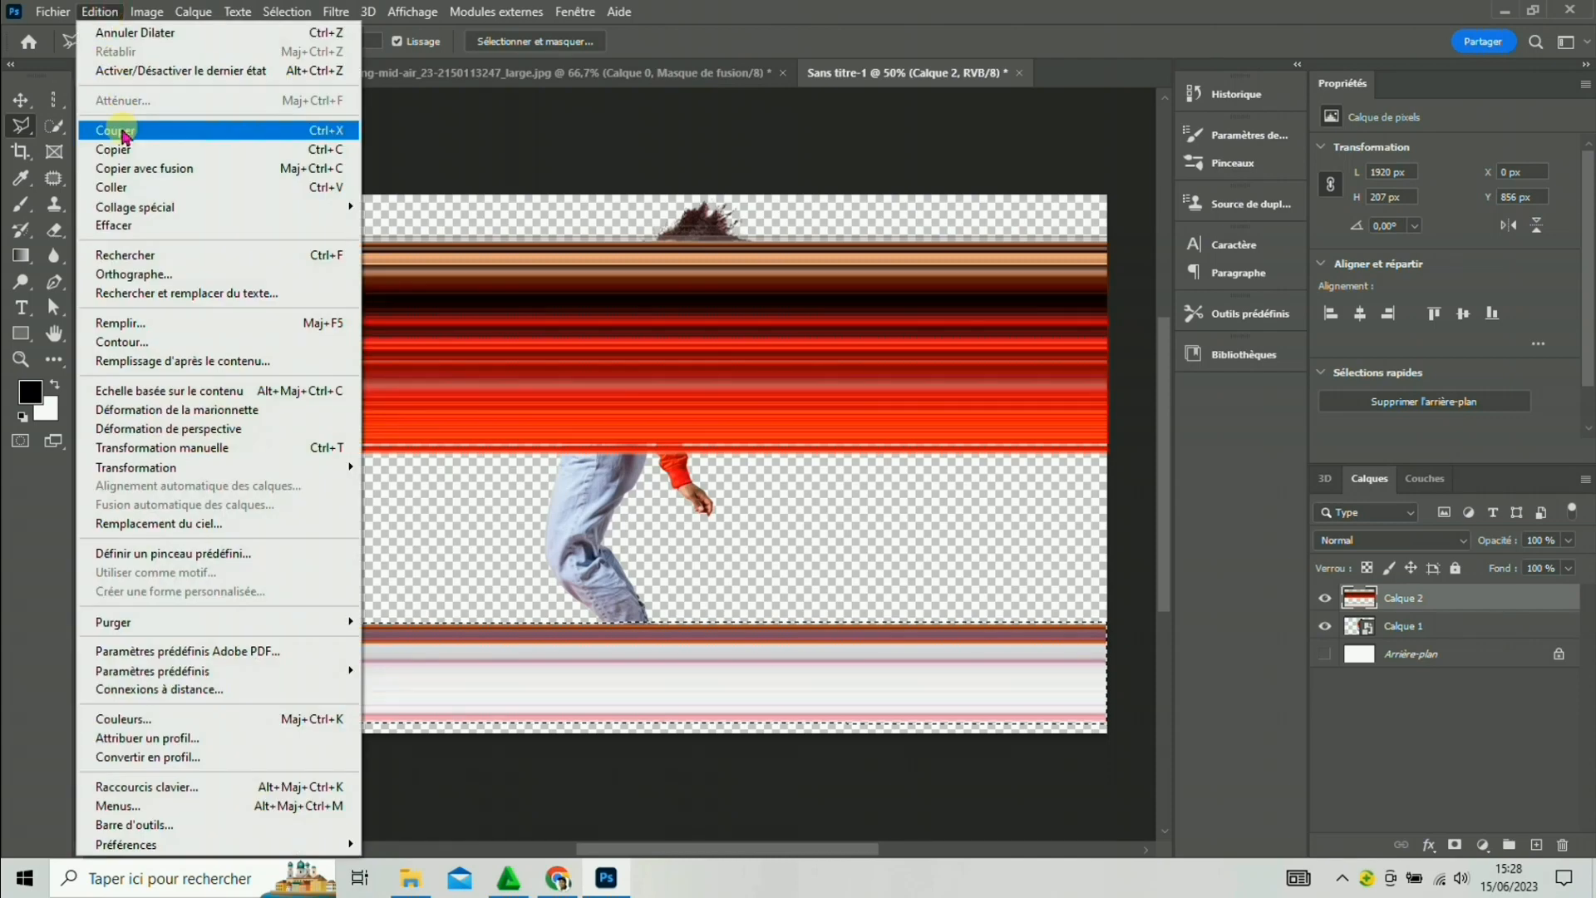
click(101, 114)
click(100, 12)
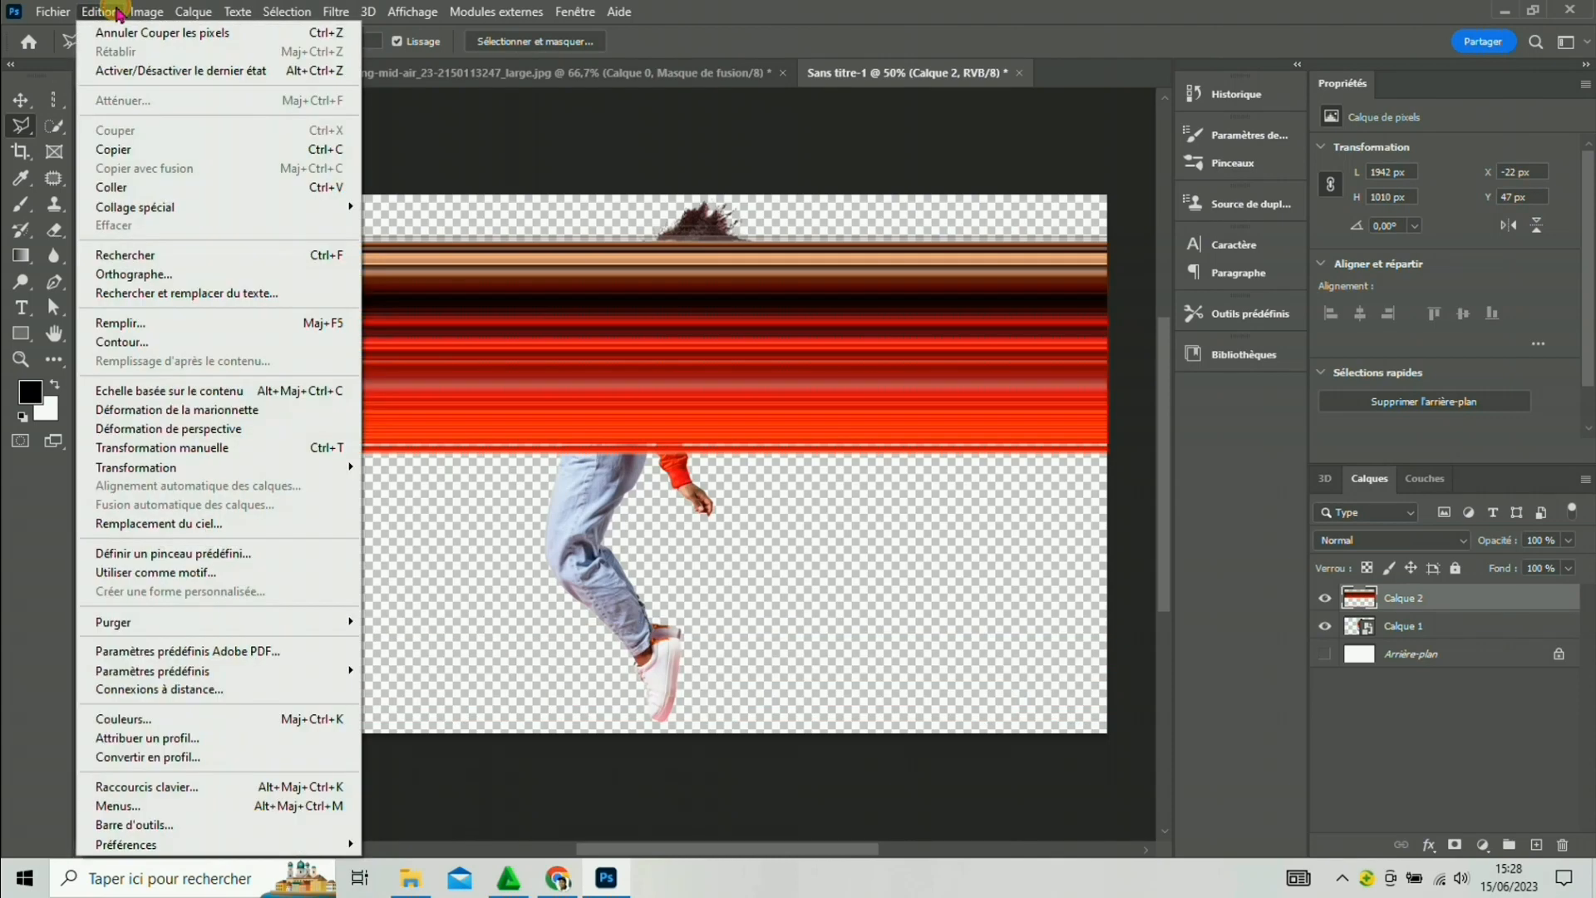
mouse_move(238, 211)
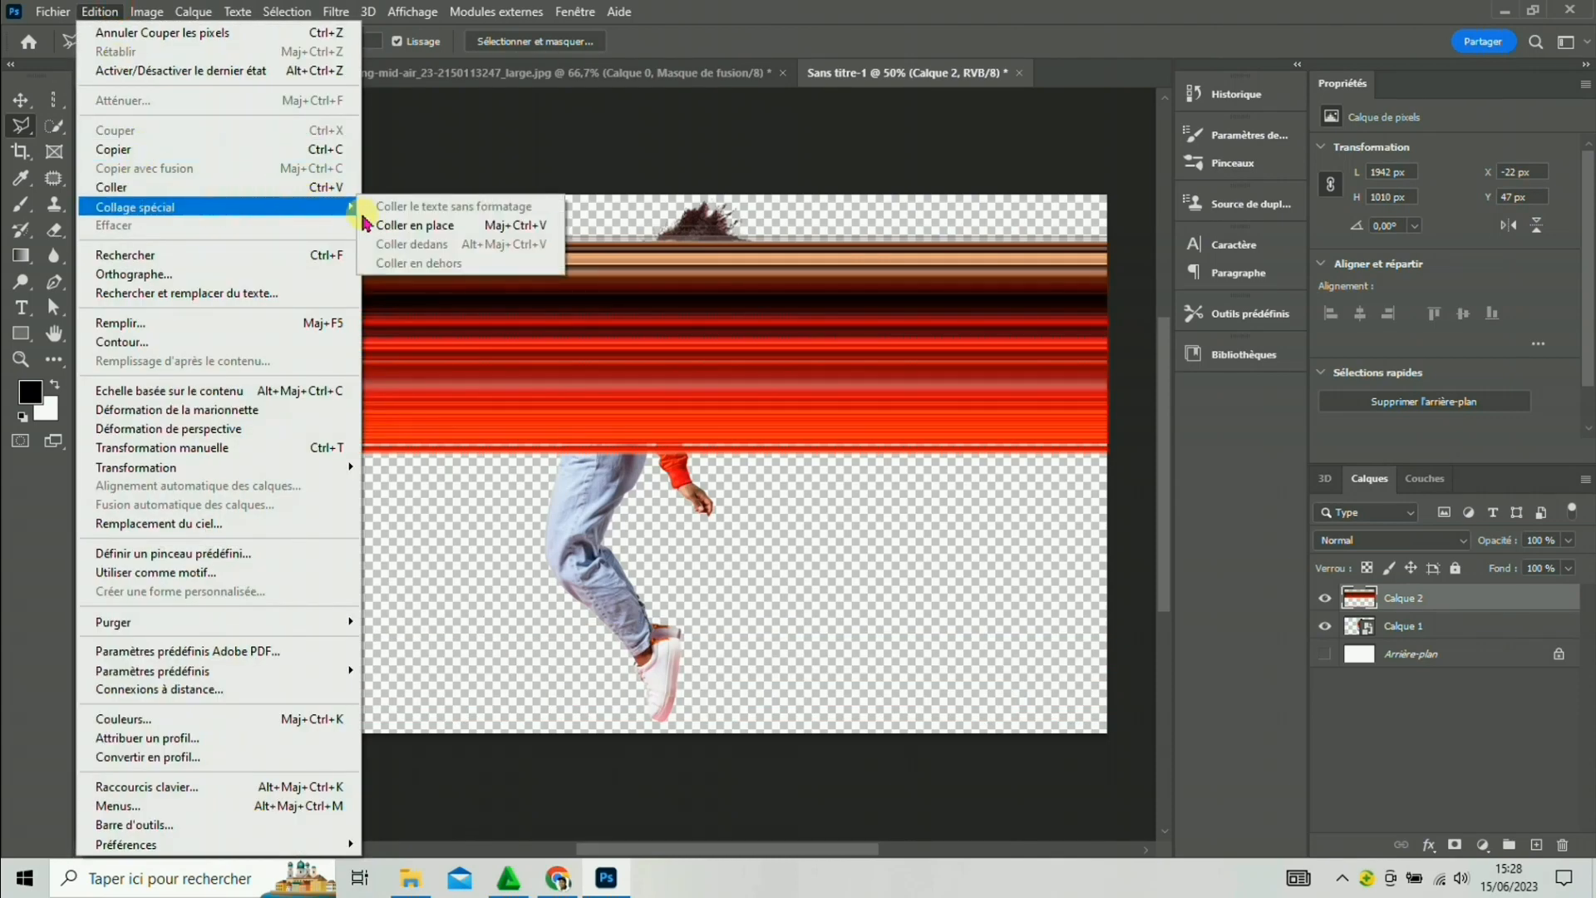
click(378, 226)
click(20, 98)
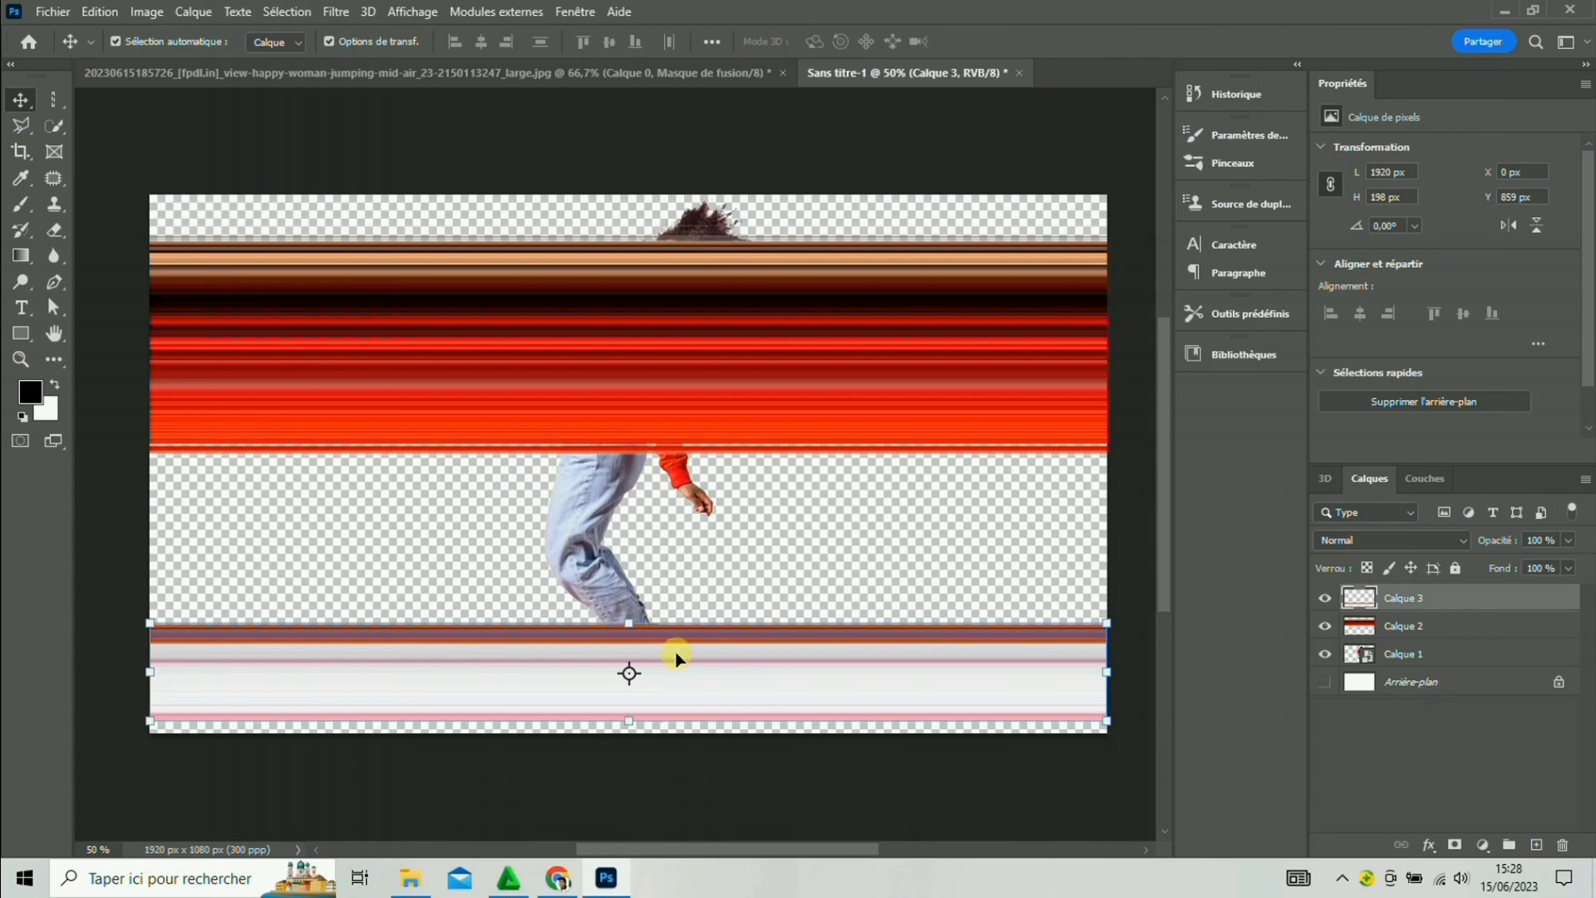
drag(675, 656, 665, 477)
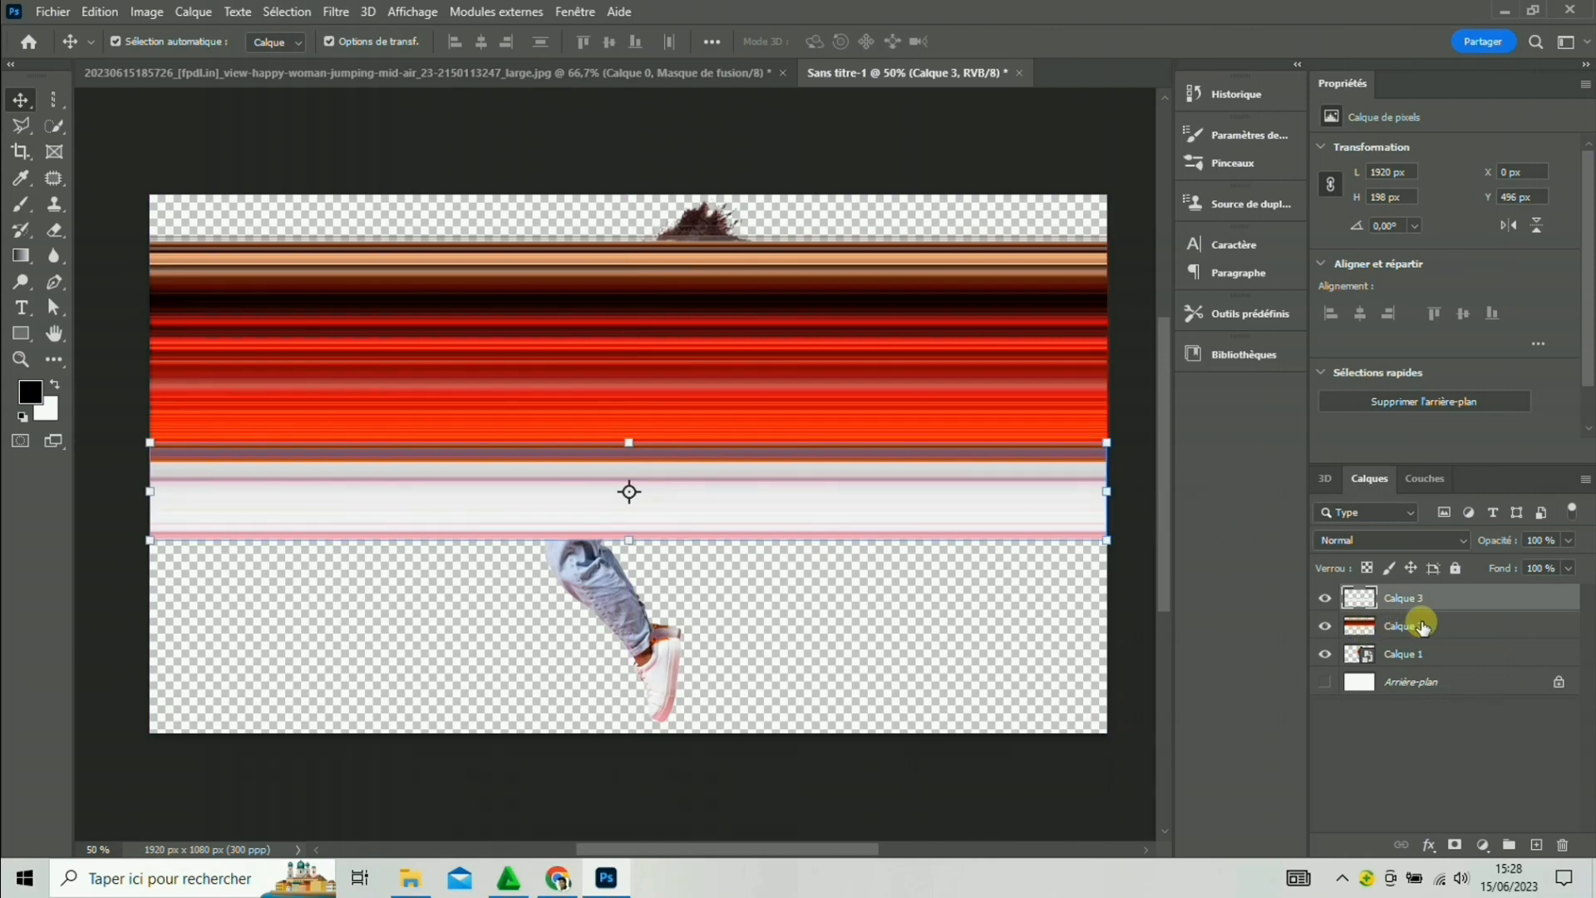
Combine Calque 3 and Calque 2 into one smart object and rasterize it.
ctrl+click(1480, 626)
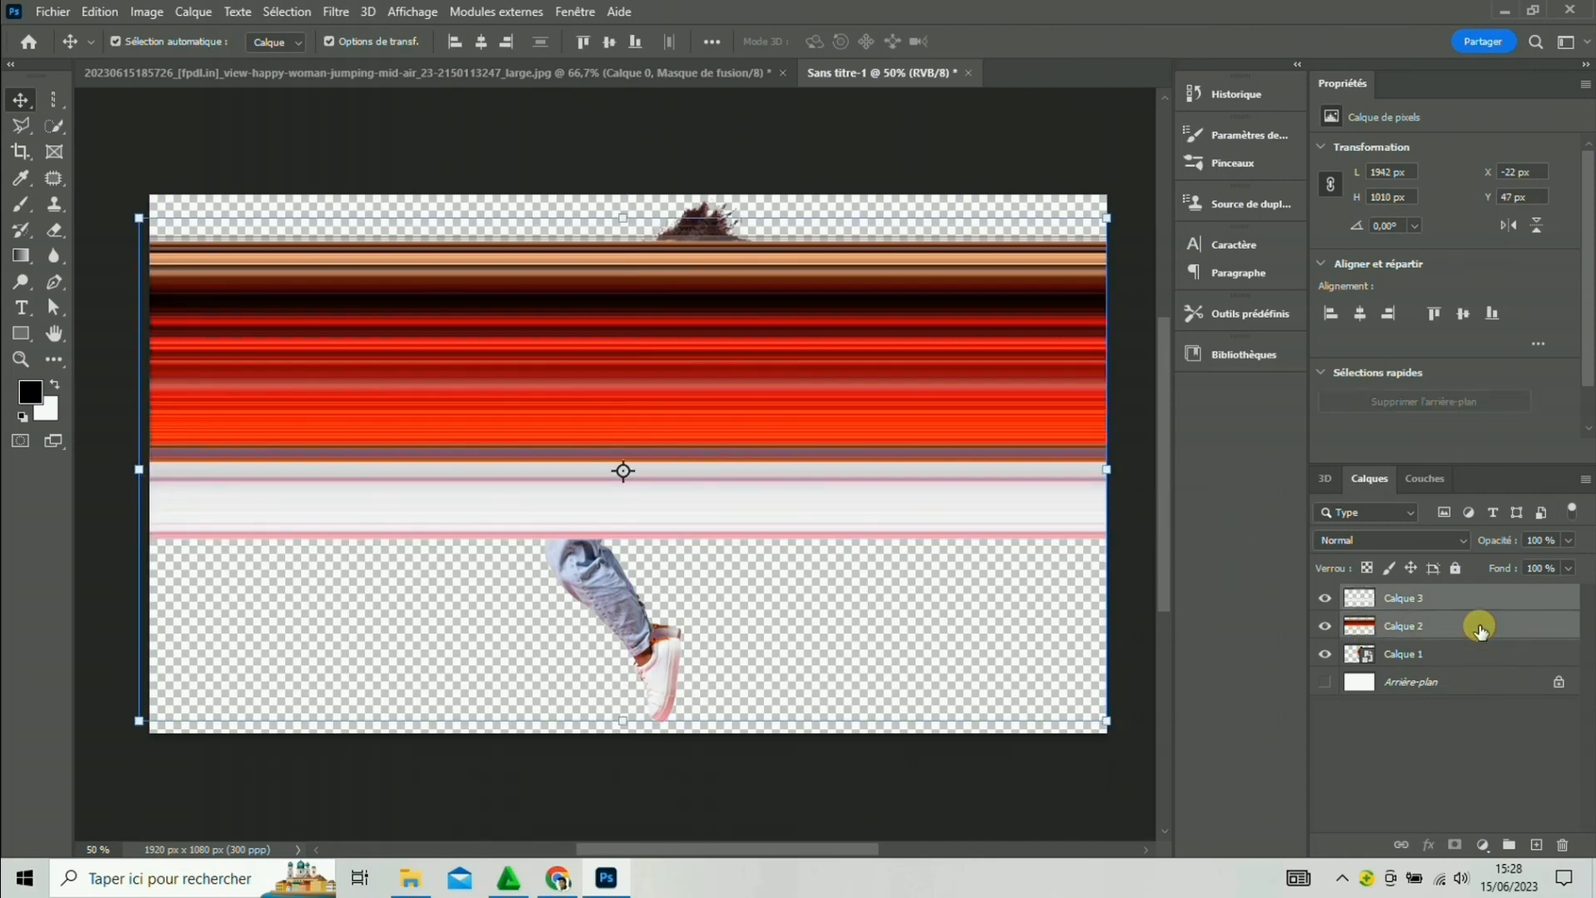
right_click(1480, 627)
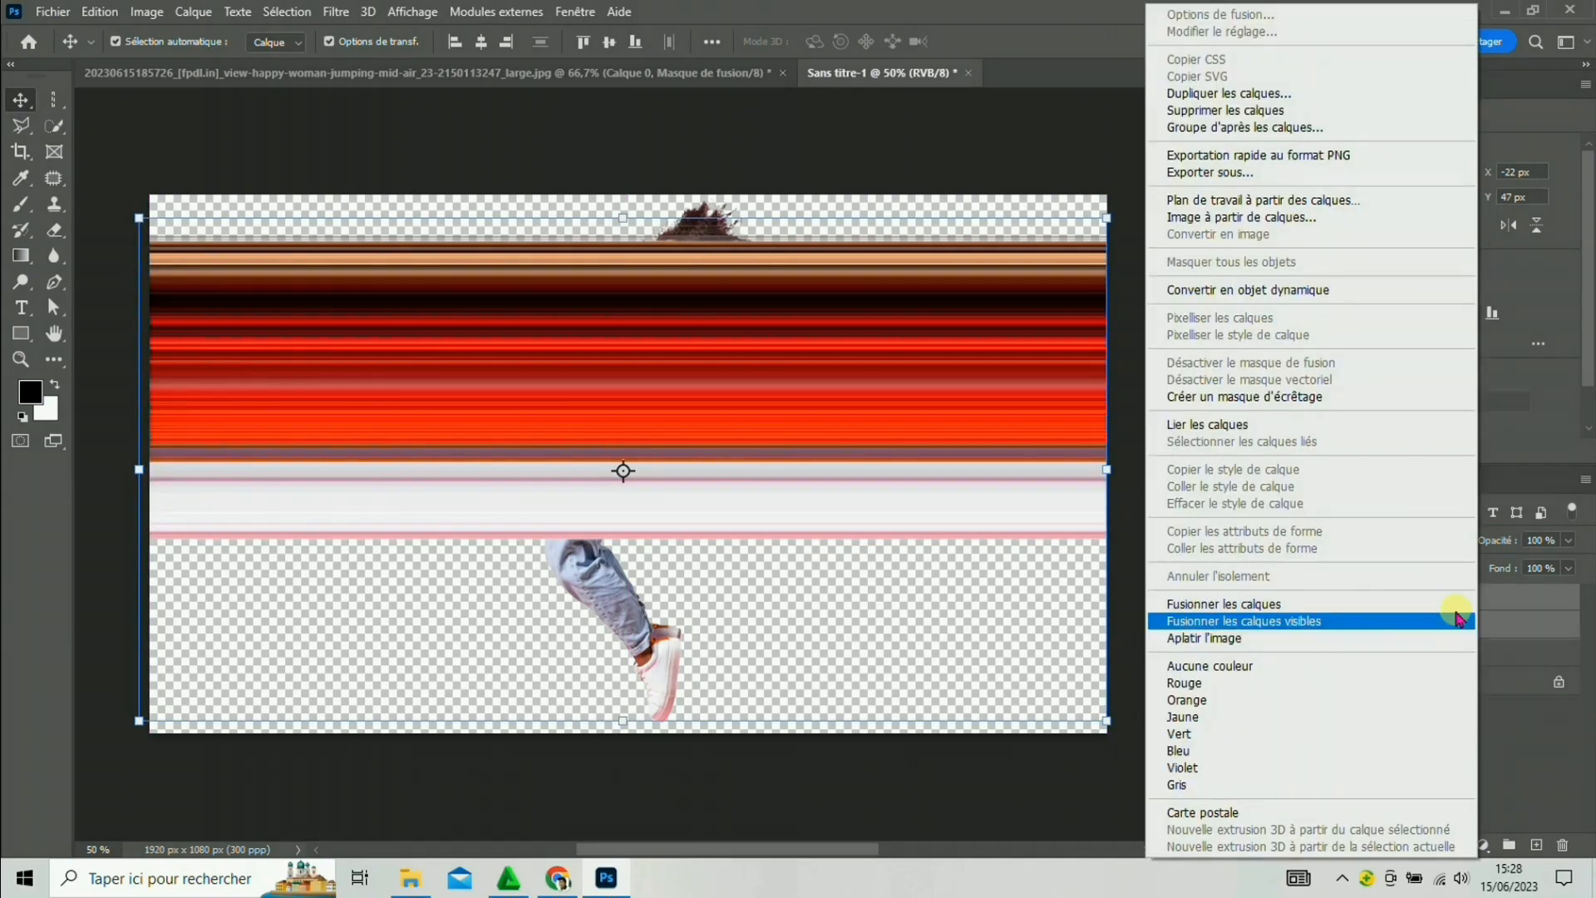
click(1266, 291)
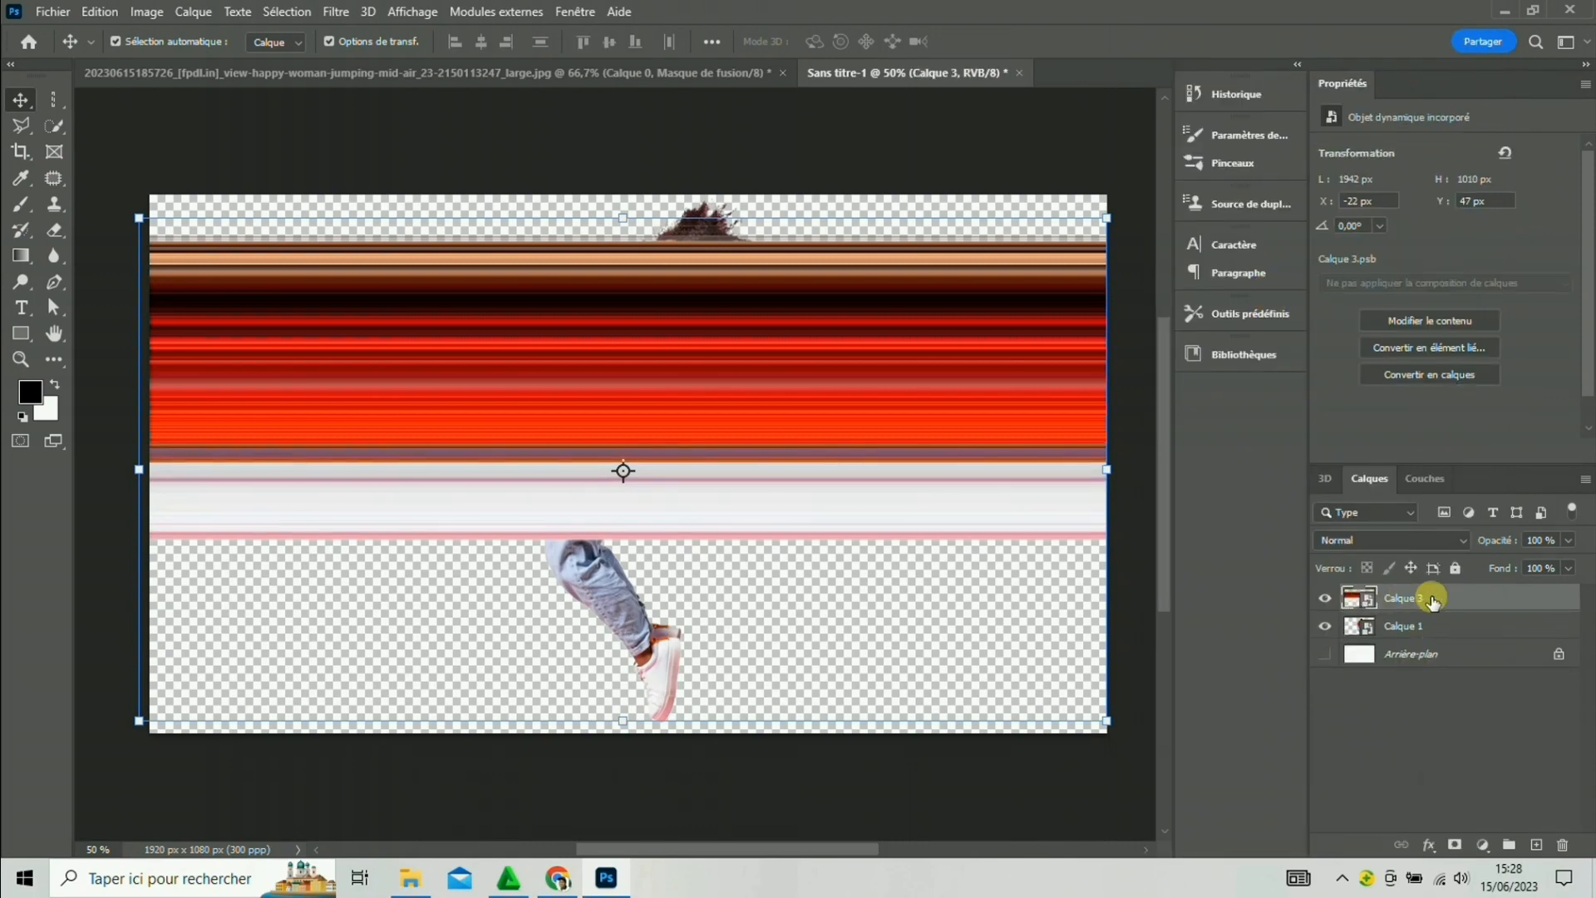
right_click(1433, 602)
click(1247, 400)
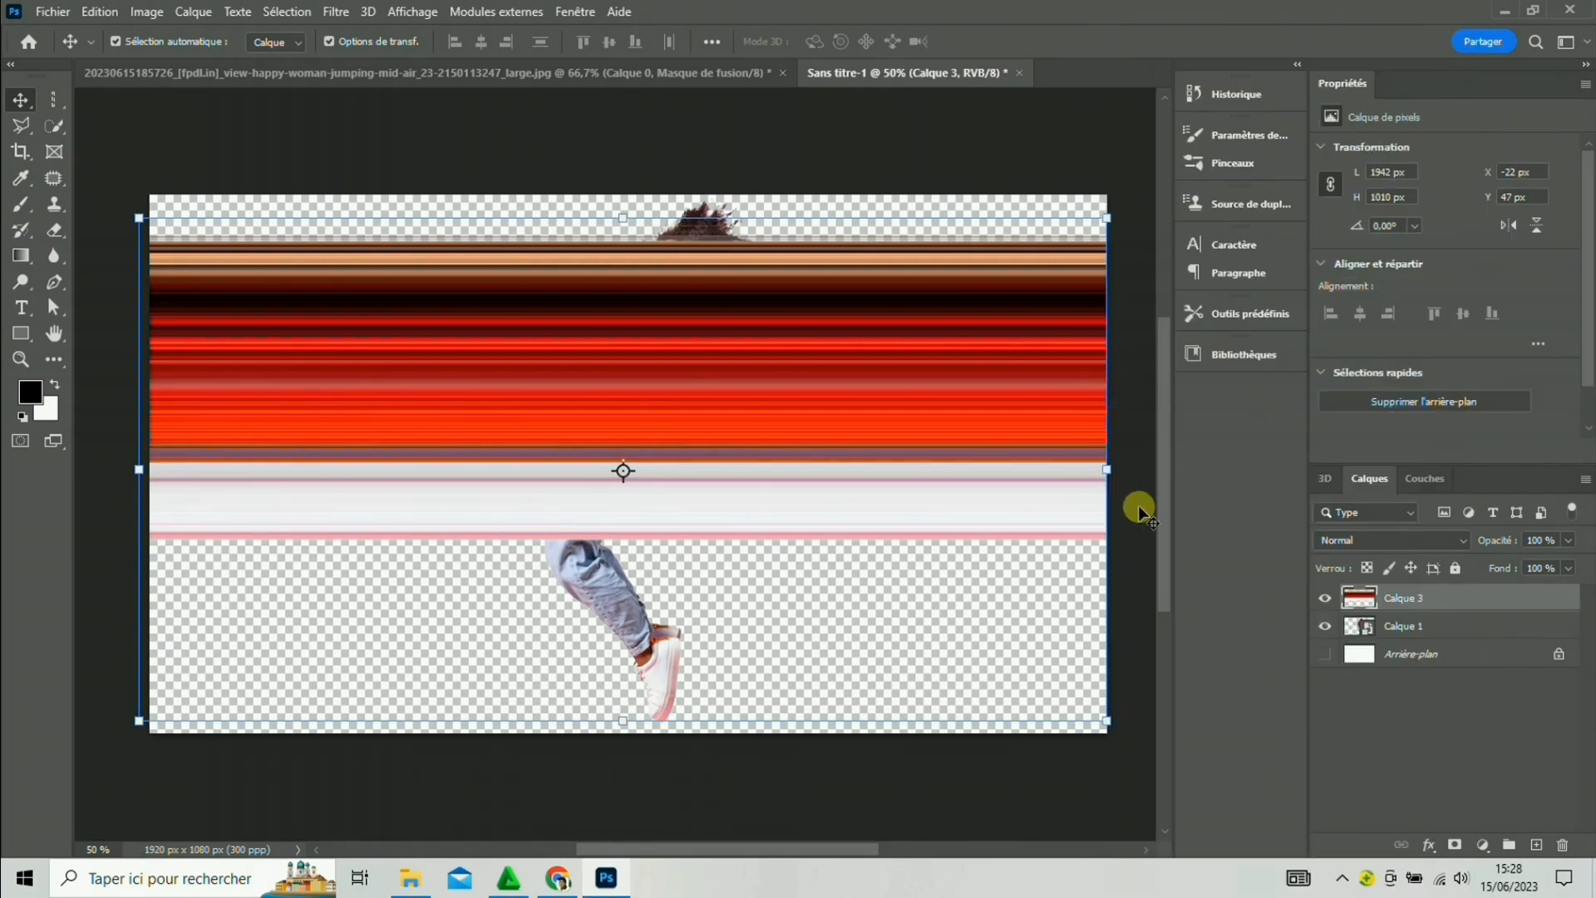
Squash the combined stripes to about 521 px high and move them up to Y -29 px.
drag(622, 720, 623, 477)
drag(640, 409, 640, 370)
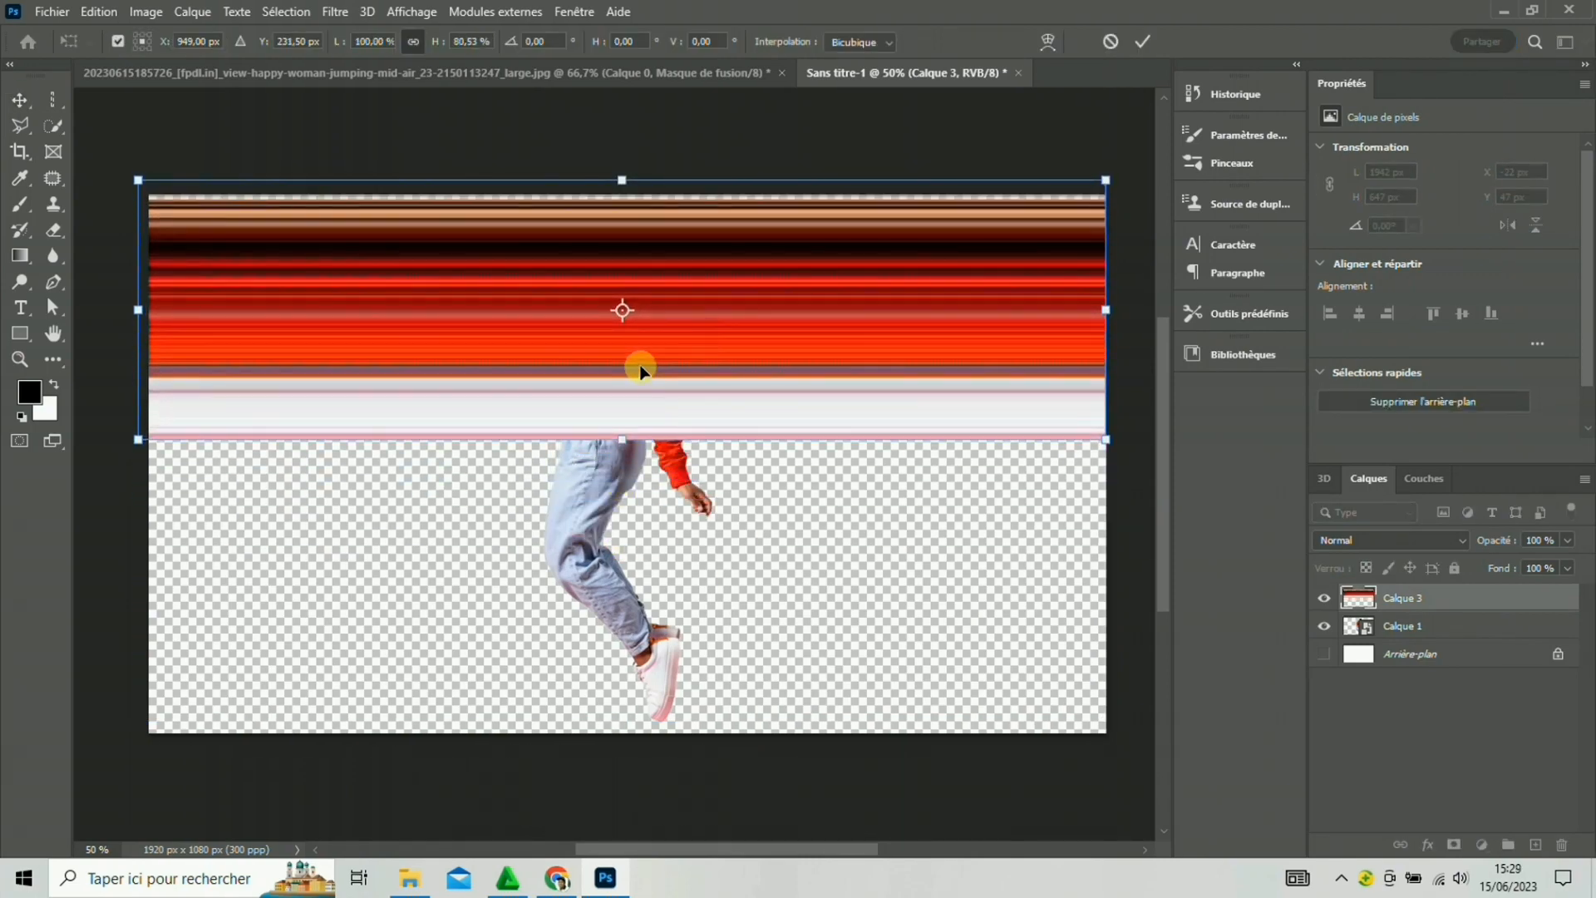
click(1143, 43)
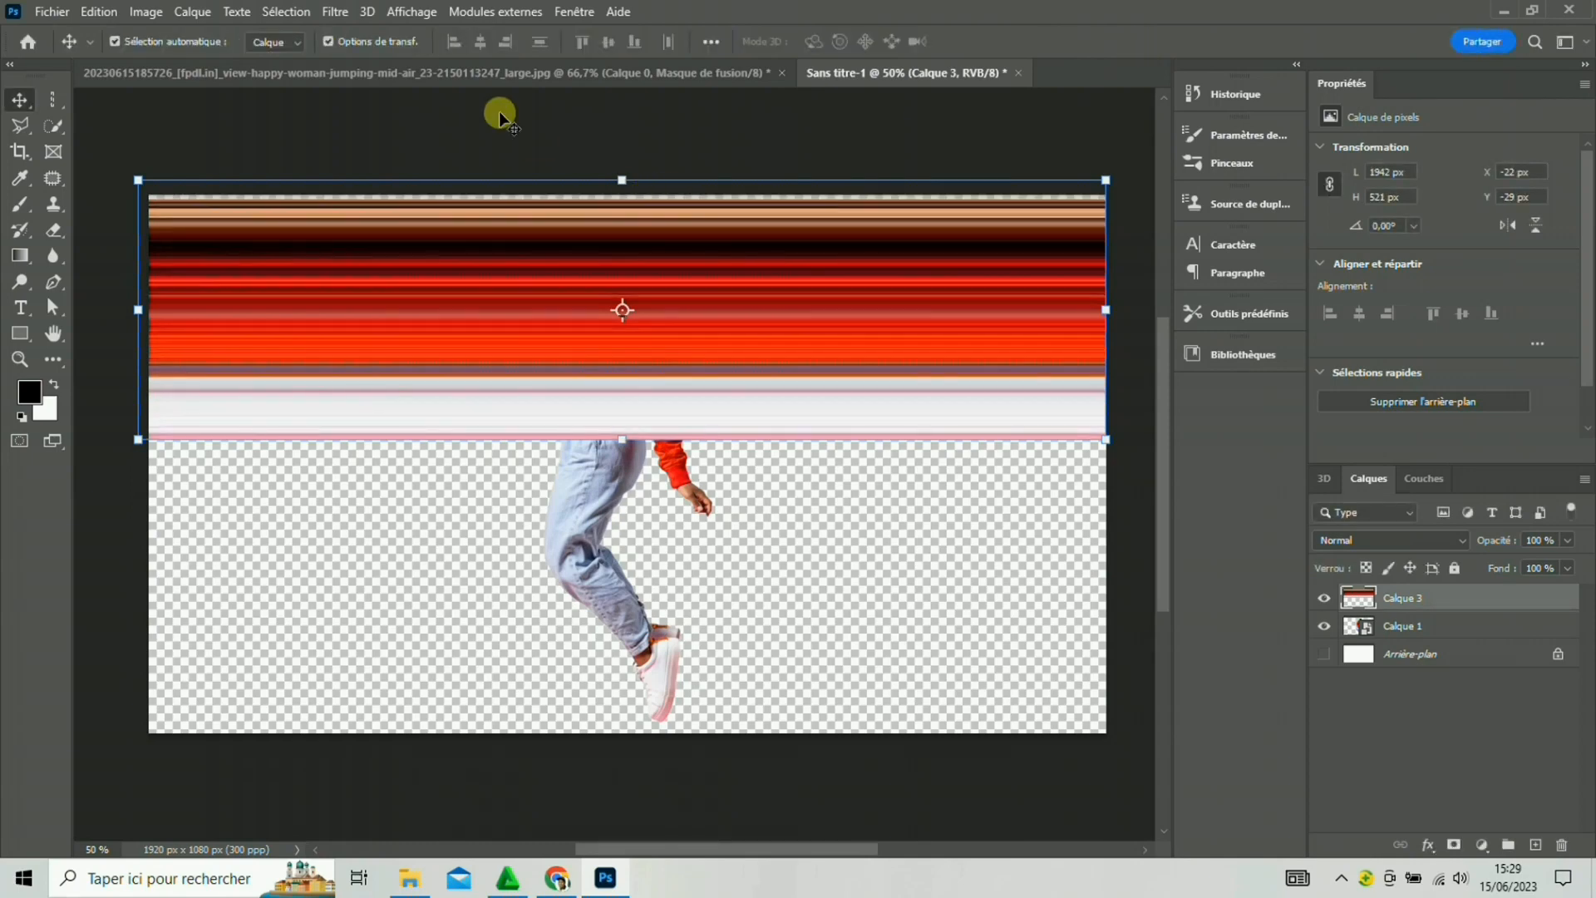
Apply the Polar Coordinates distortion to the stripes with the Rectangular to Polar option.
click(337, 12)
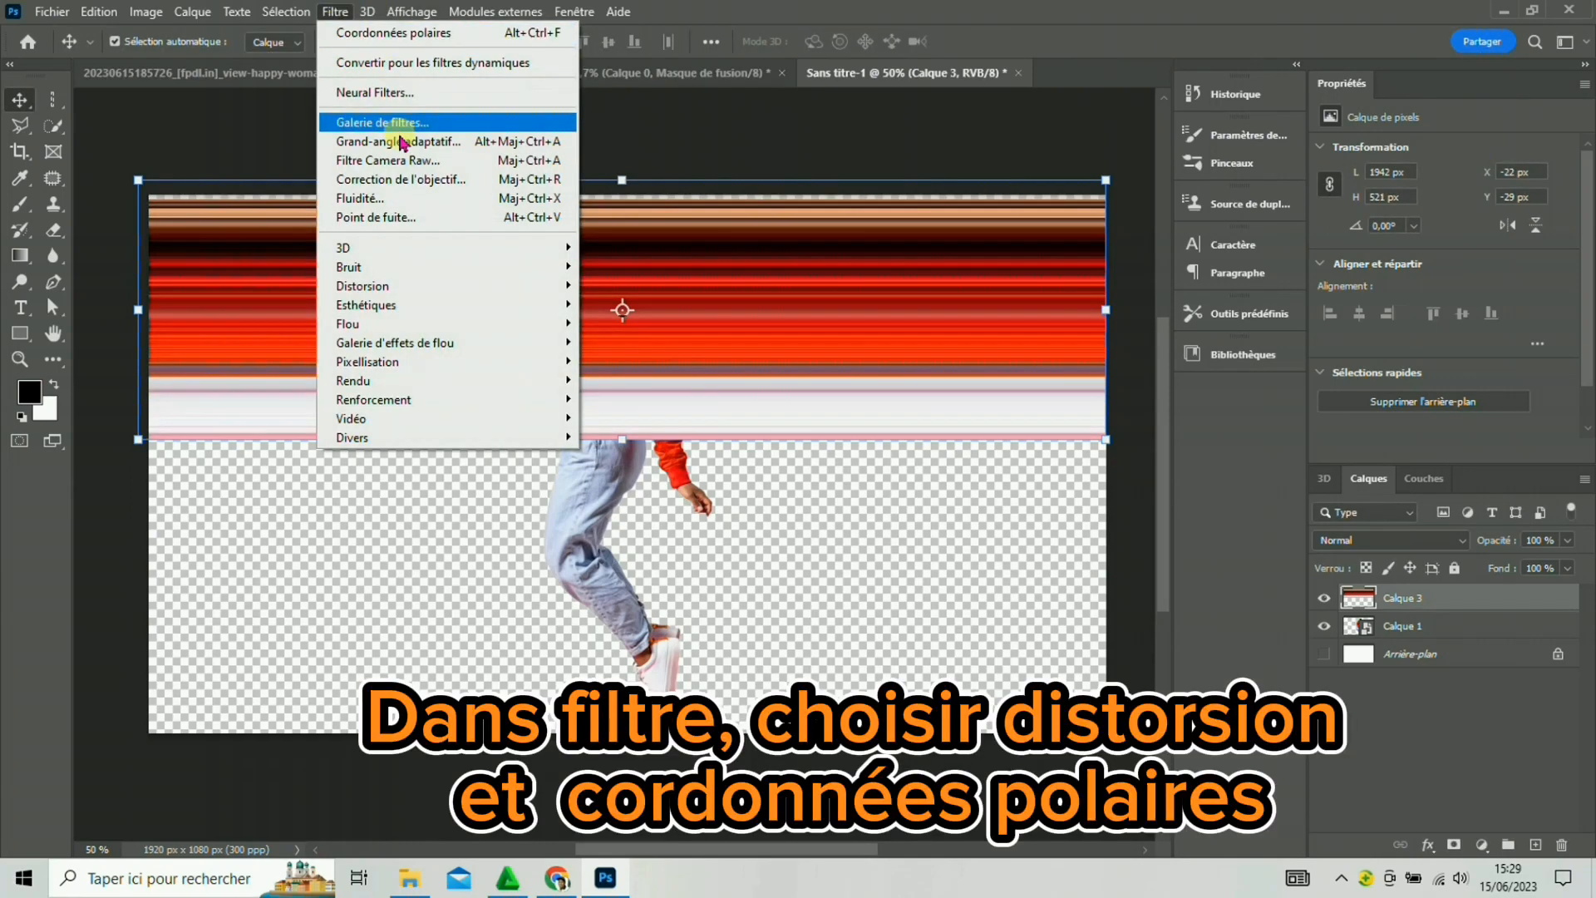
mouse_move(461, 289)
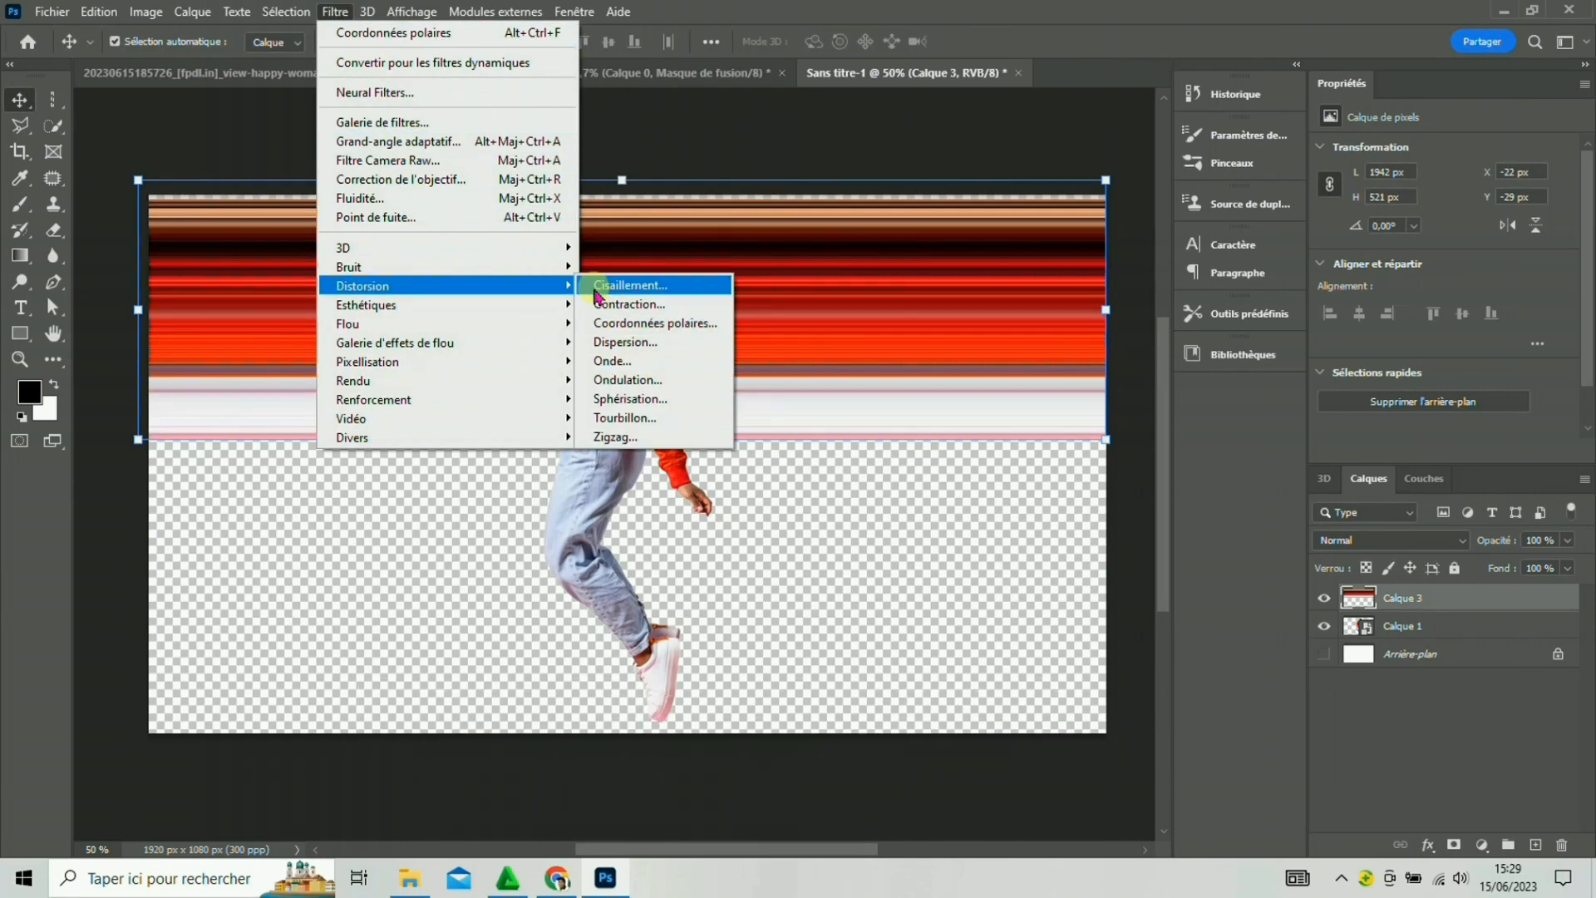
click(617, 324)
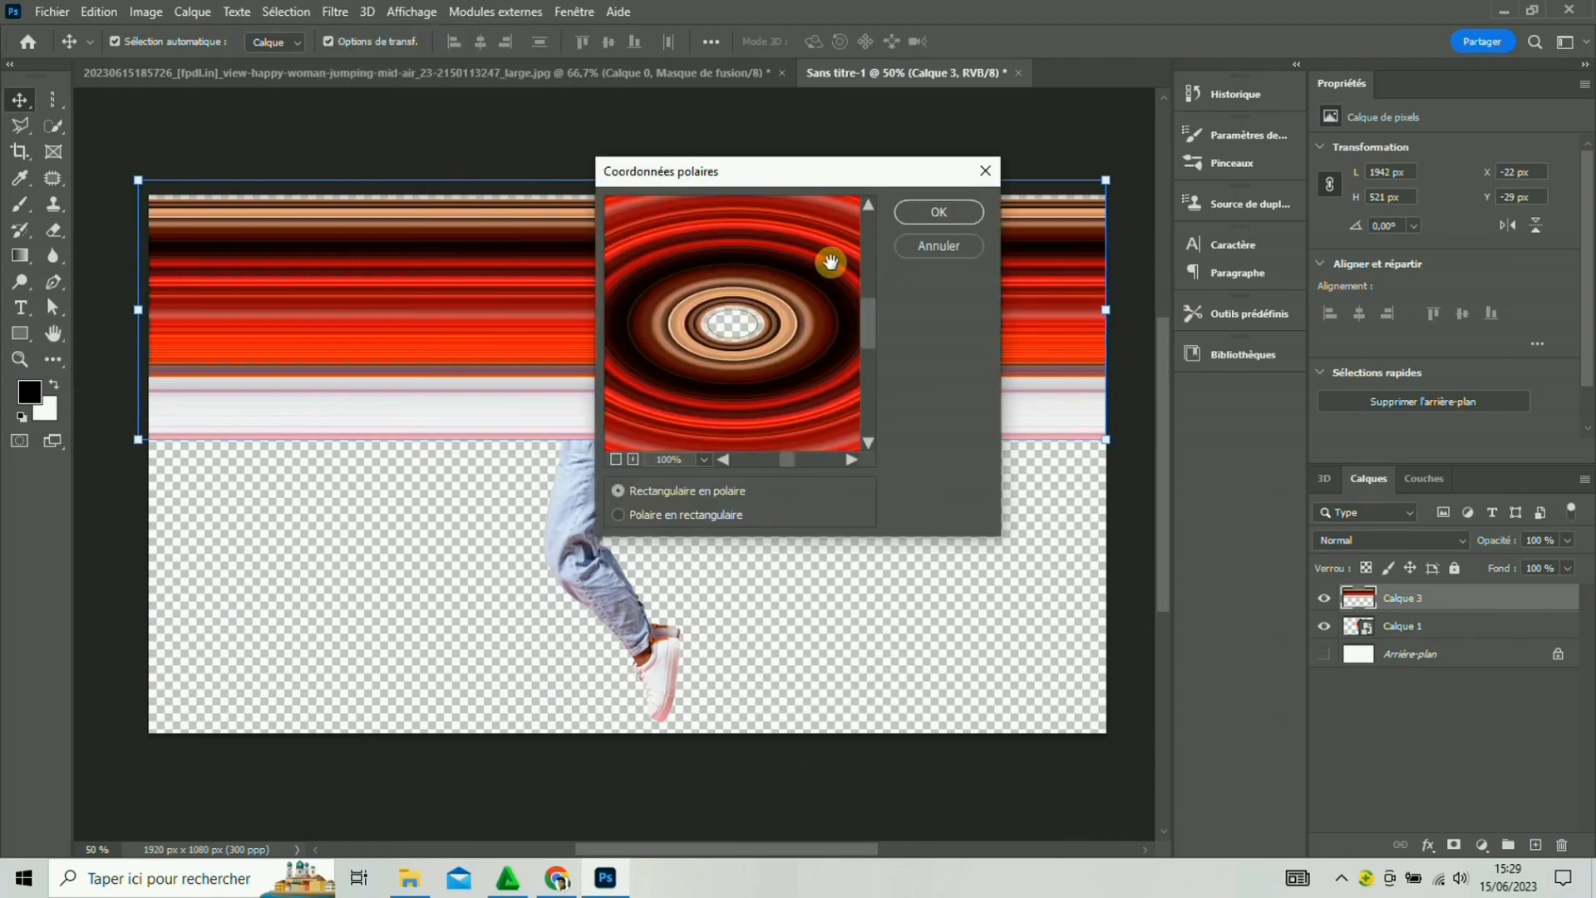
click(618, 512)
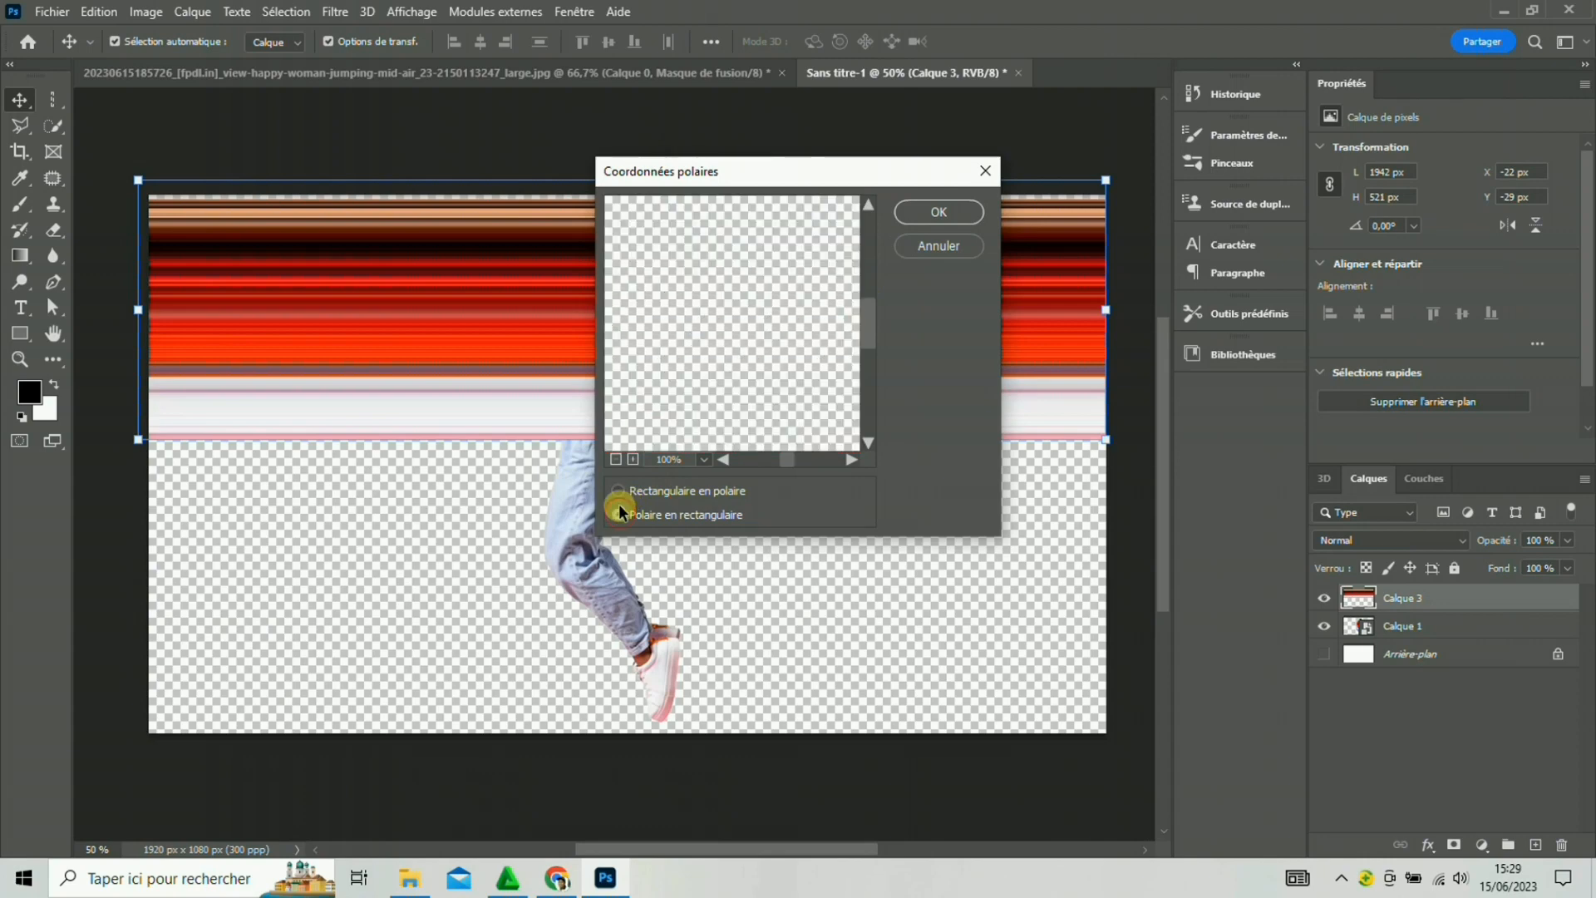
click(619, 492)
click(929, 215)
Move the striped disc up to Y 190 px and stretch it to about 969 x 870 px.
click(678, 398)
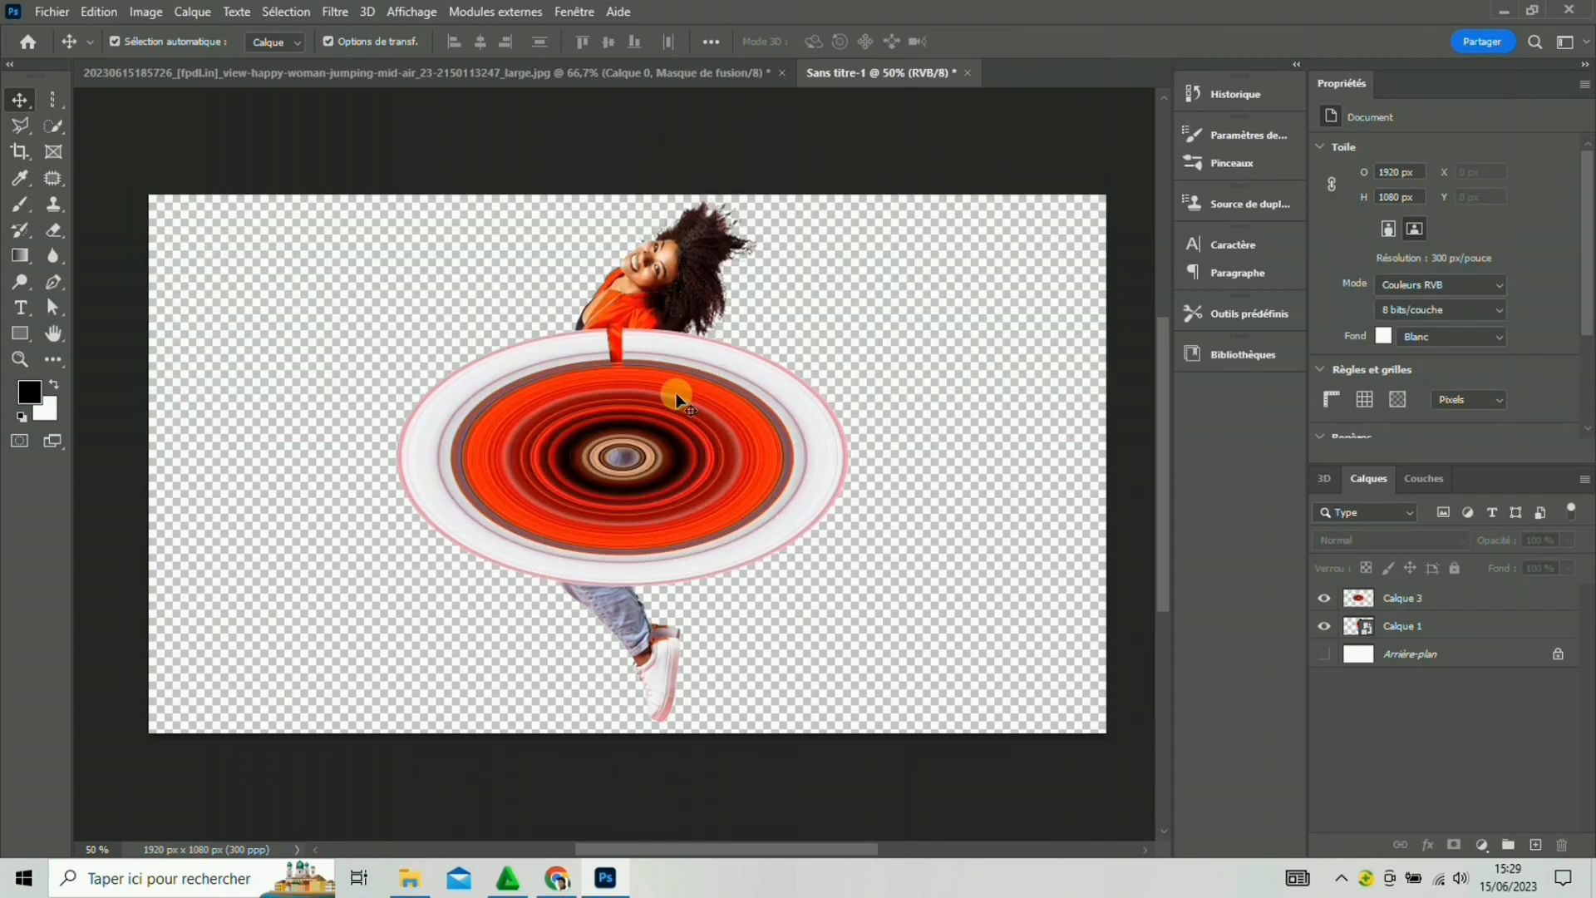
drag(627, 431, 629, 392)
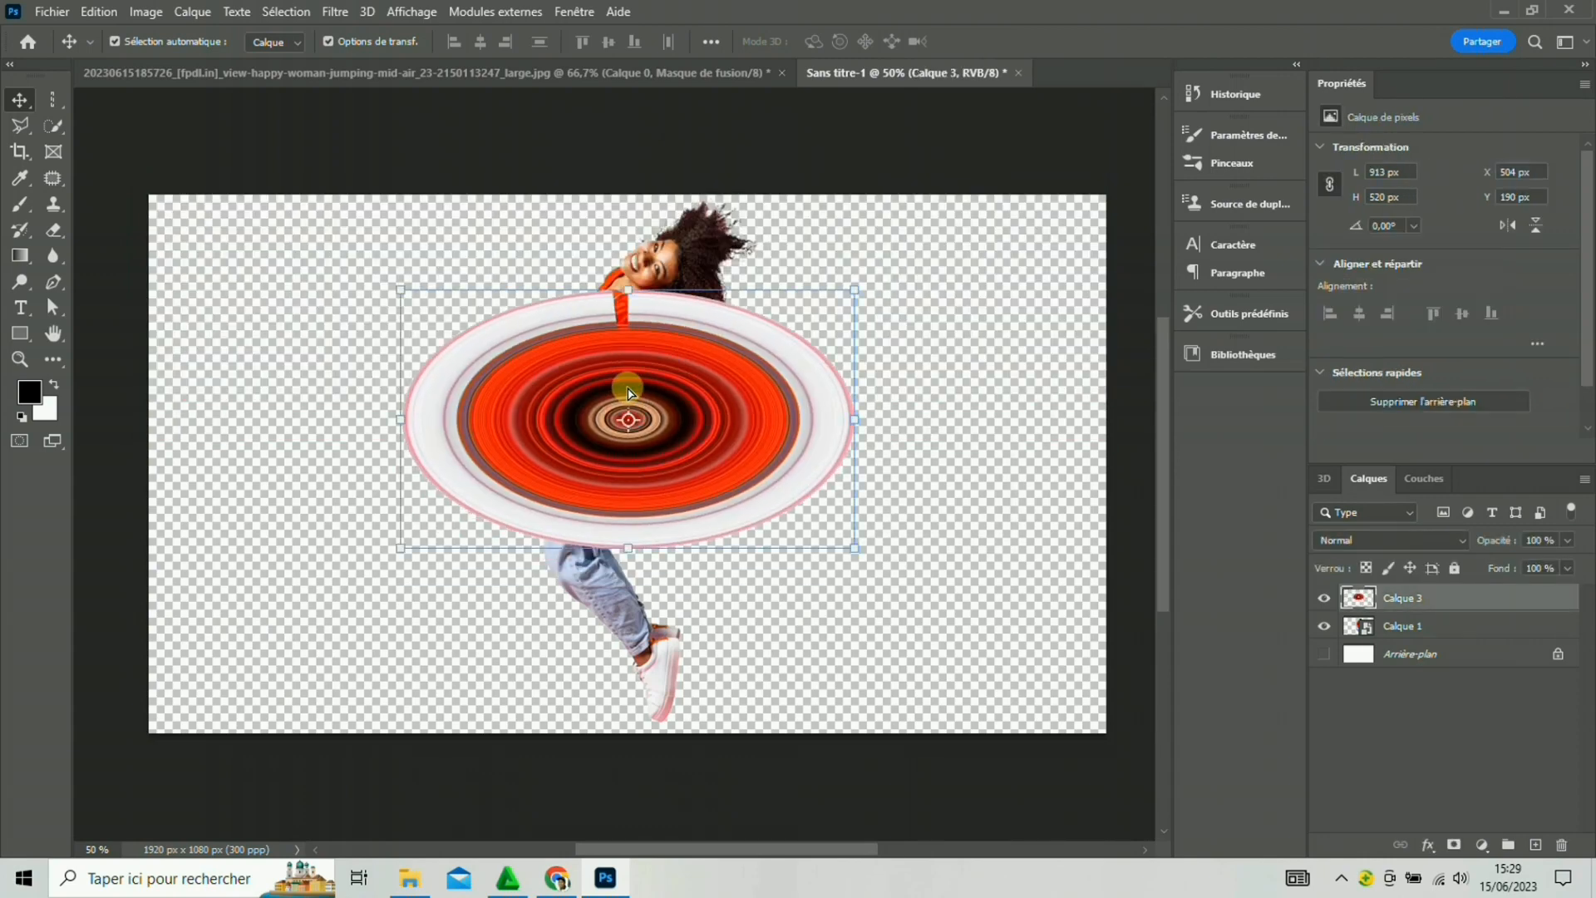
drag(853, 545, 883, 722)
key(Return)
Place the disc layer Calque 3 beneath Calque 1 and shift the disc left to X 432 px.
drag(1407, 598, 1426, 632)
drag(714, 392, 678, 394)
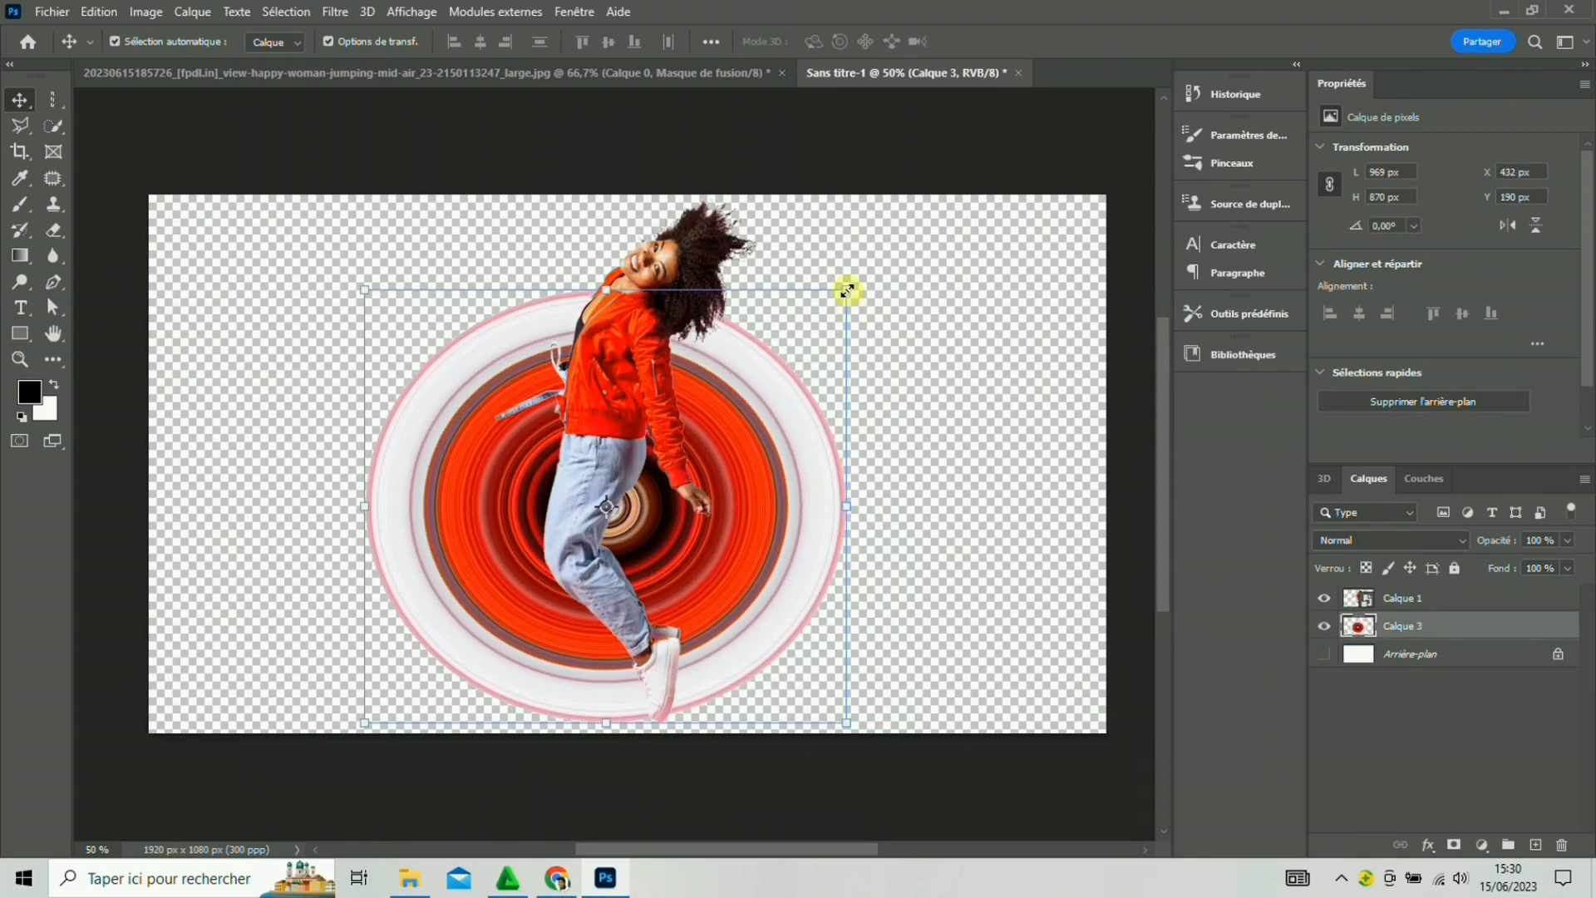
Enlarge the striped disc on Calque 3 to about 1065 x 1060 px, with its upper edge at Y 0 px.
drag(847, 291, 872, 197)
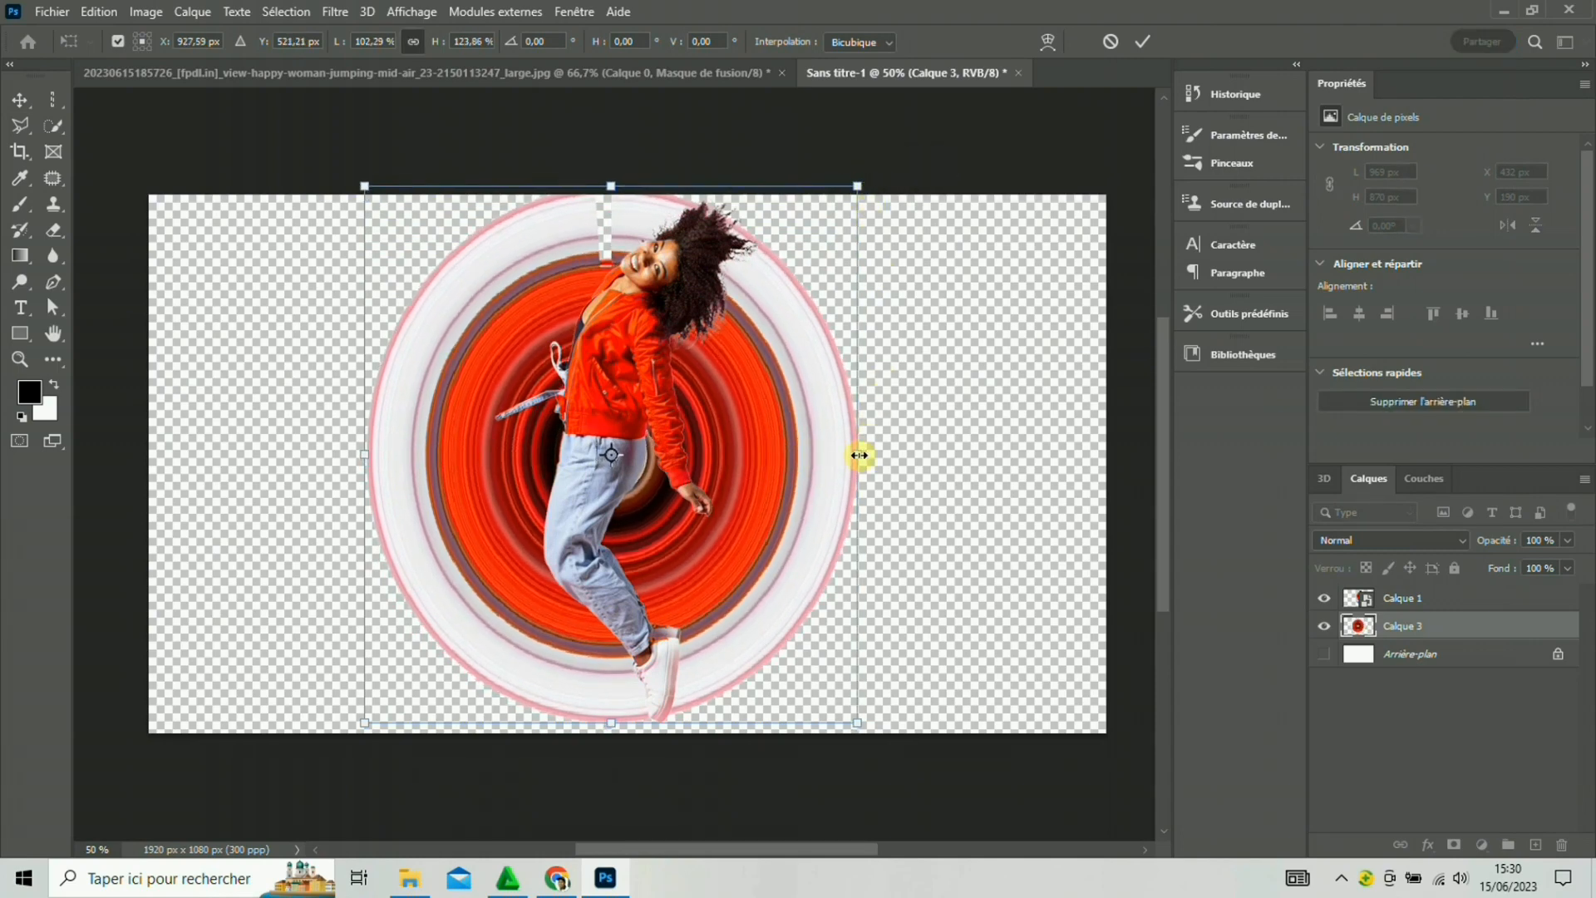
mouse_move(860, 455)
mouse_down()
mouse_move(884, 455)
mouse_move(884, 474)
mouse_up()
drag(892, 478, 887, 483)
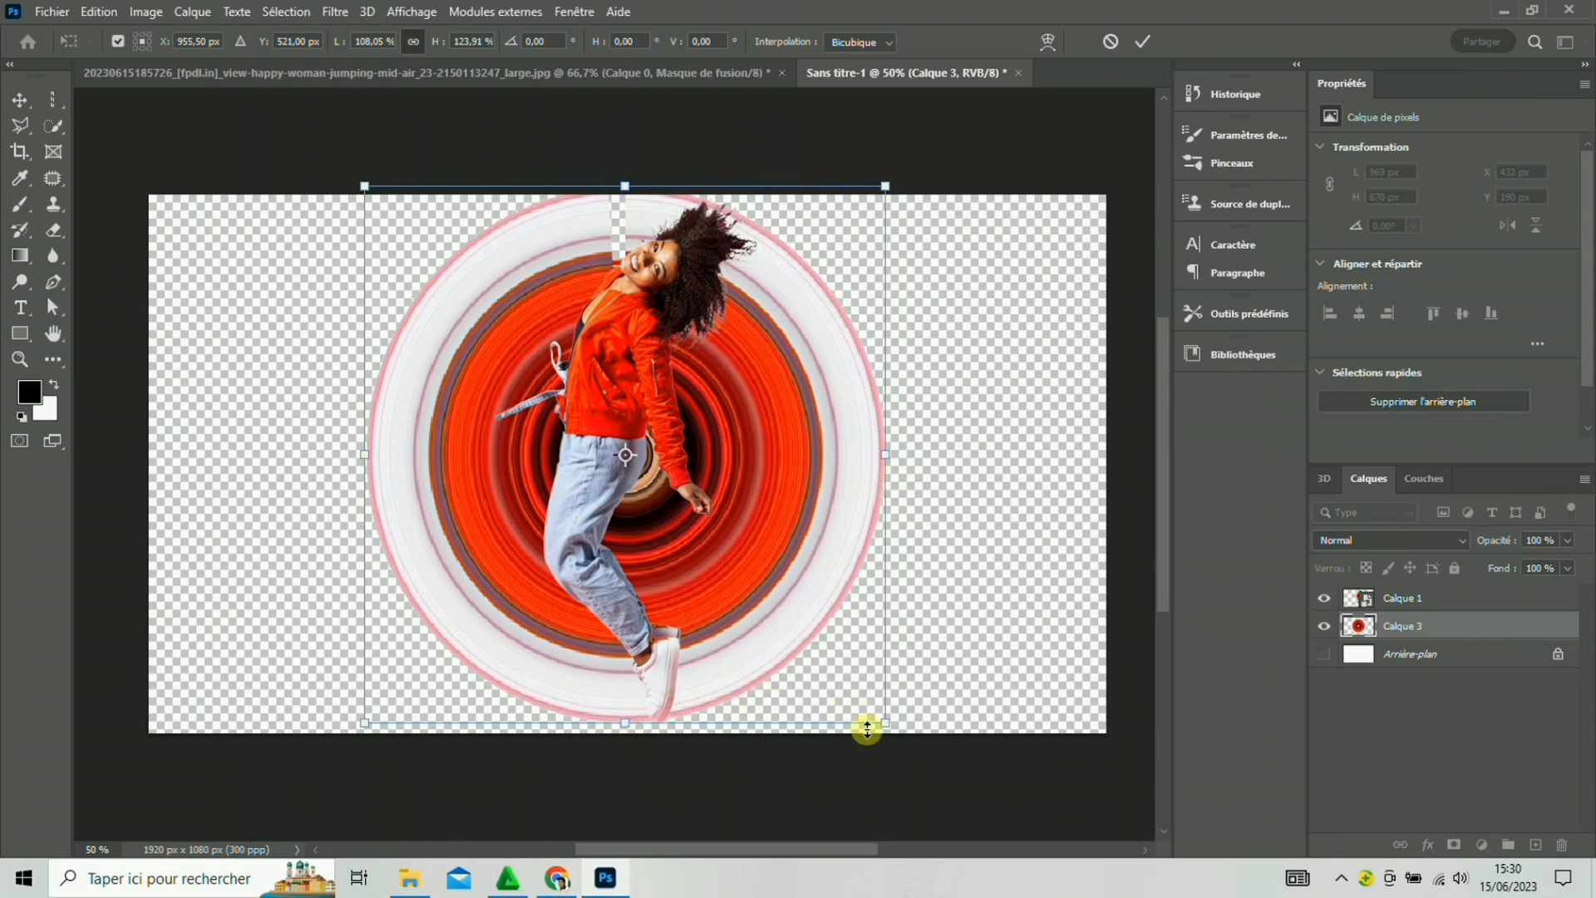
drag(883, 724, 892, 728)
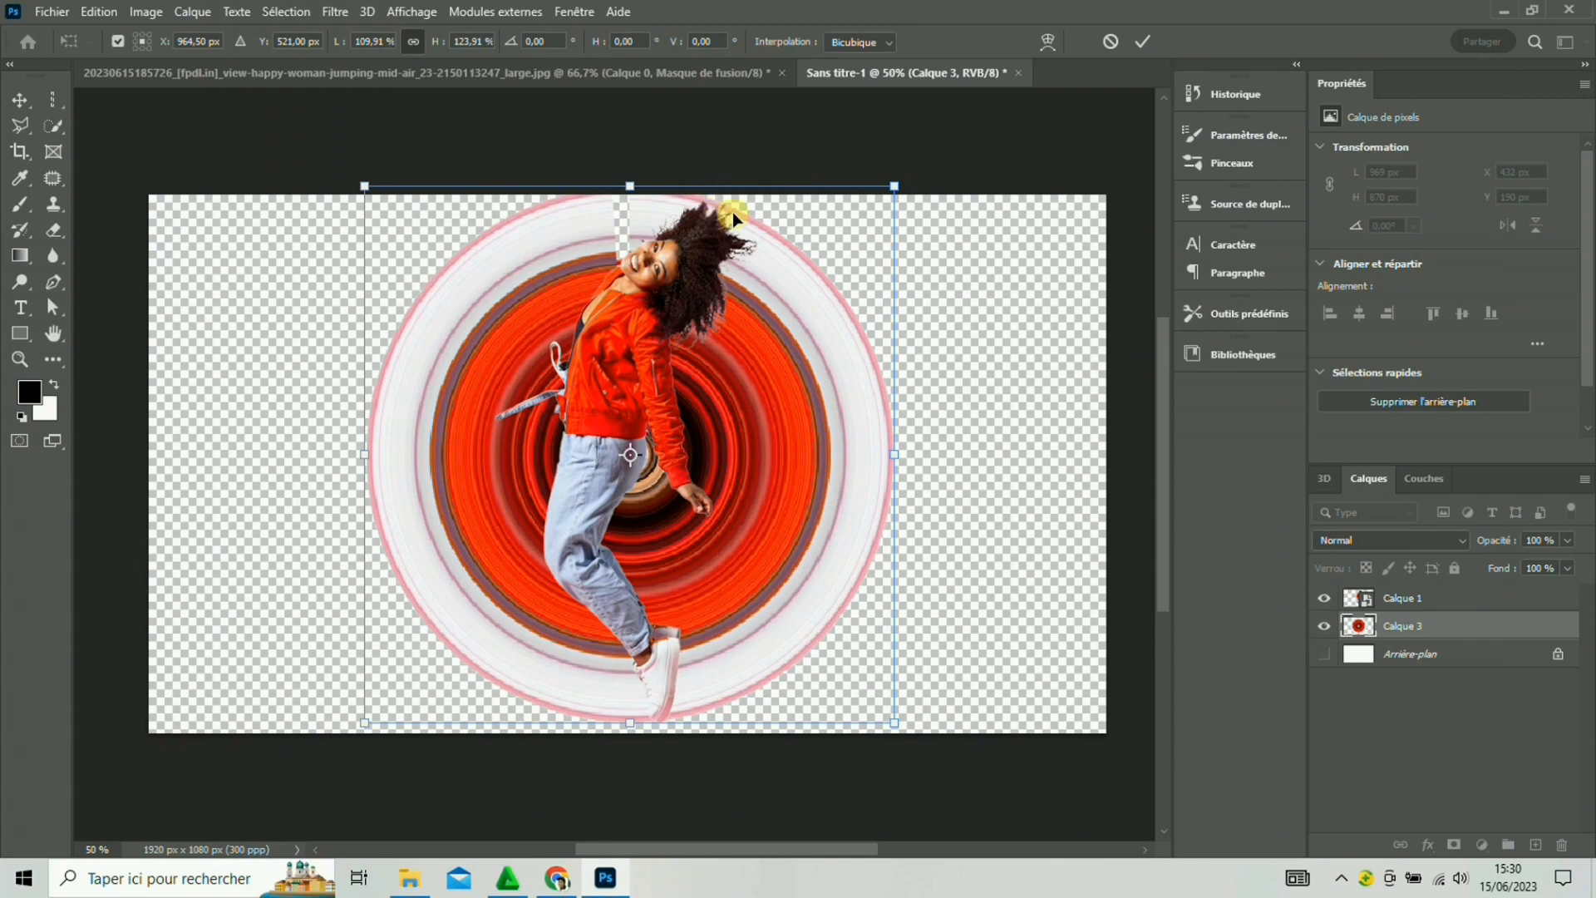
drag(890, 182, 891, 186)
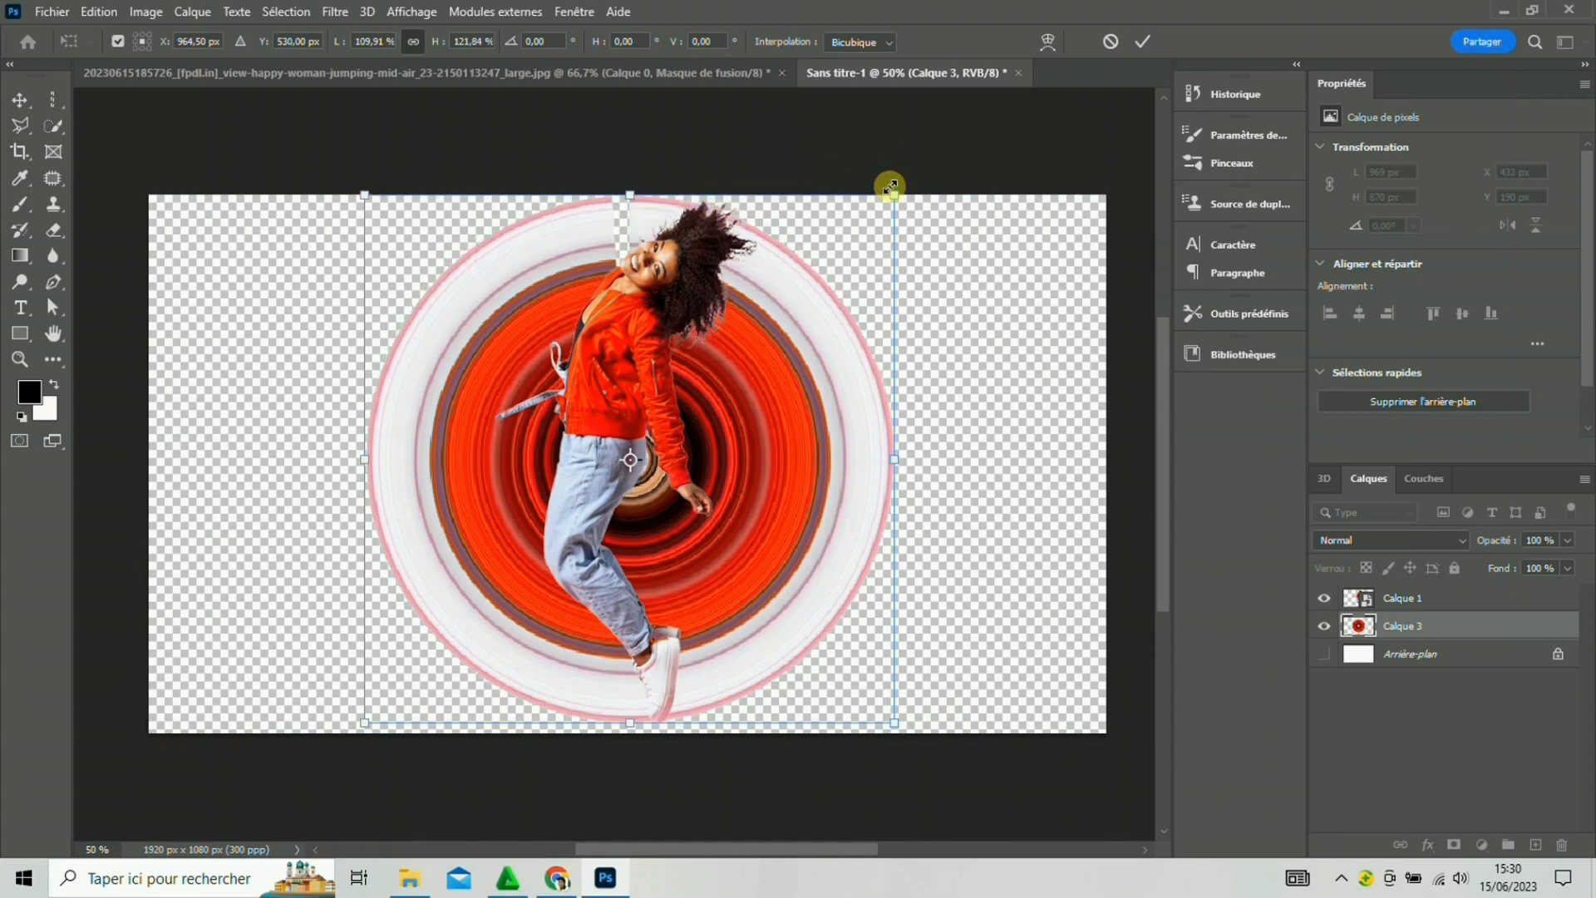
click(1144, 41)
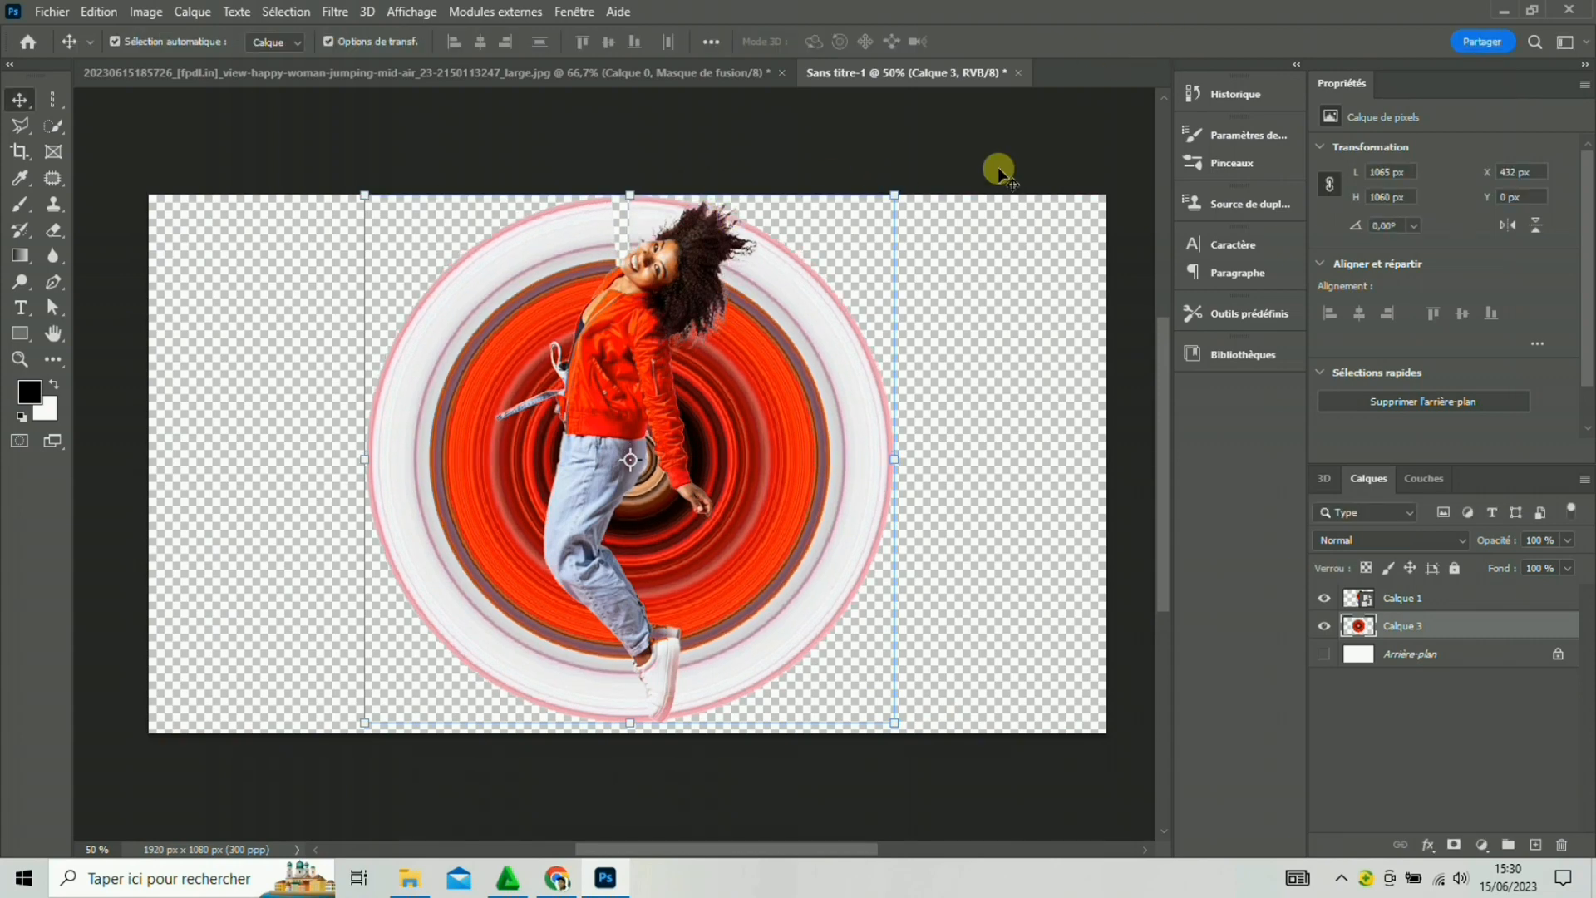
Widen the striped disc to about 1079 px and nudge it left to X 414 px.
click(896, 456)
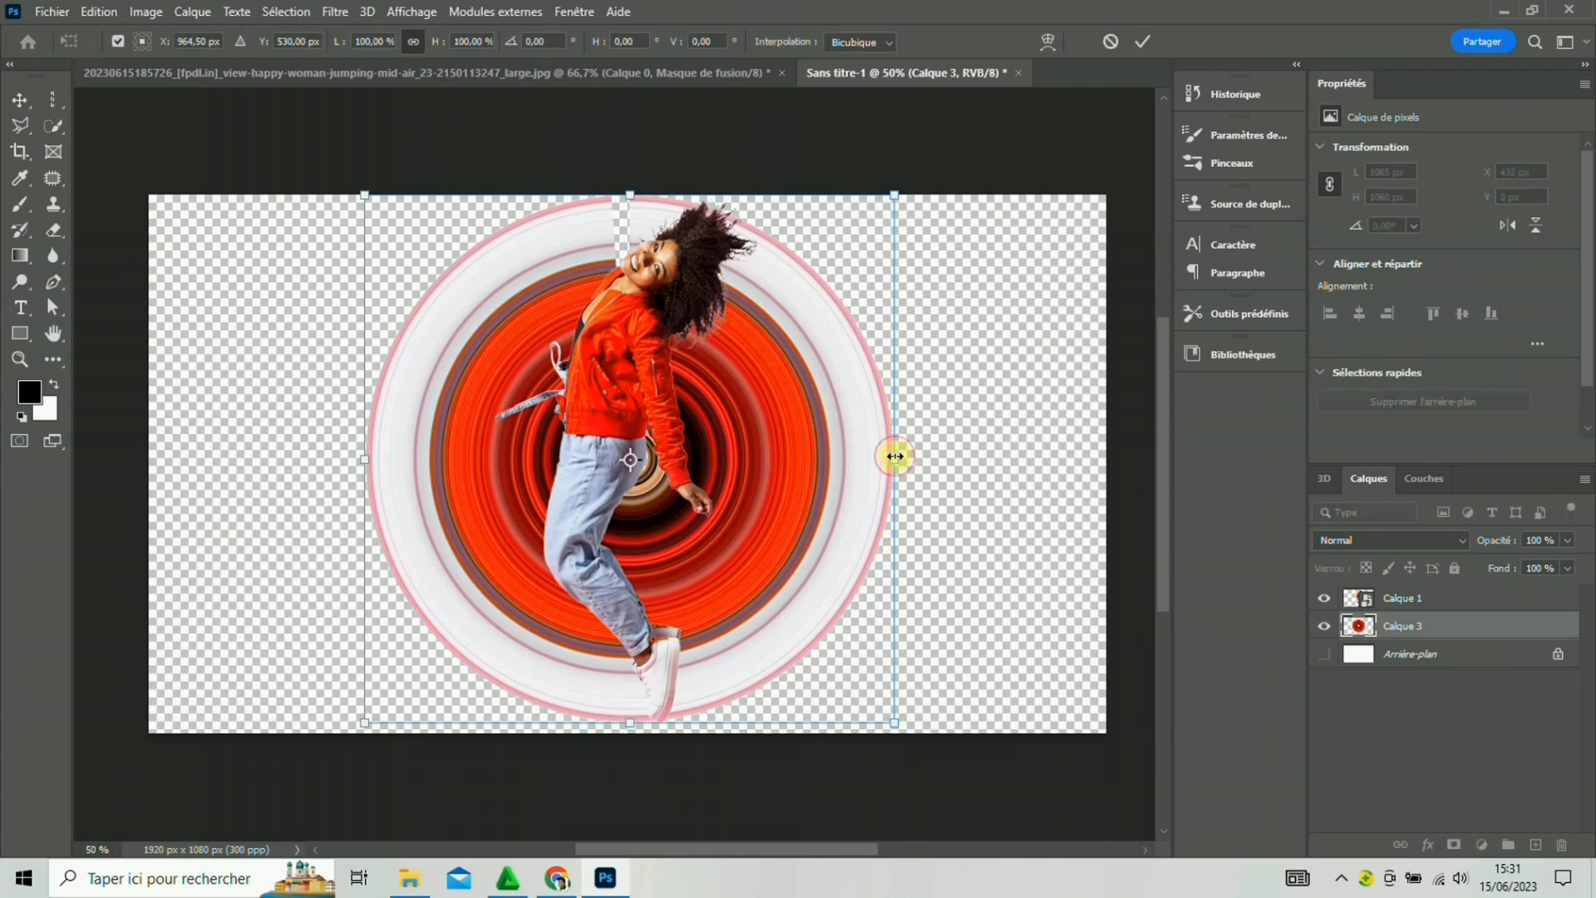
drag(891, 457, 902, 457)
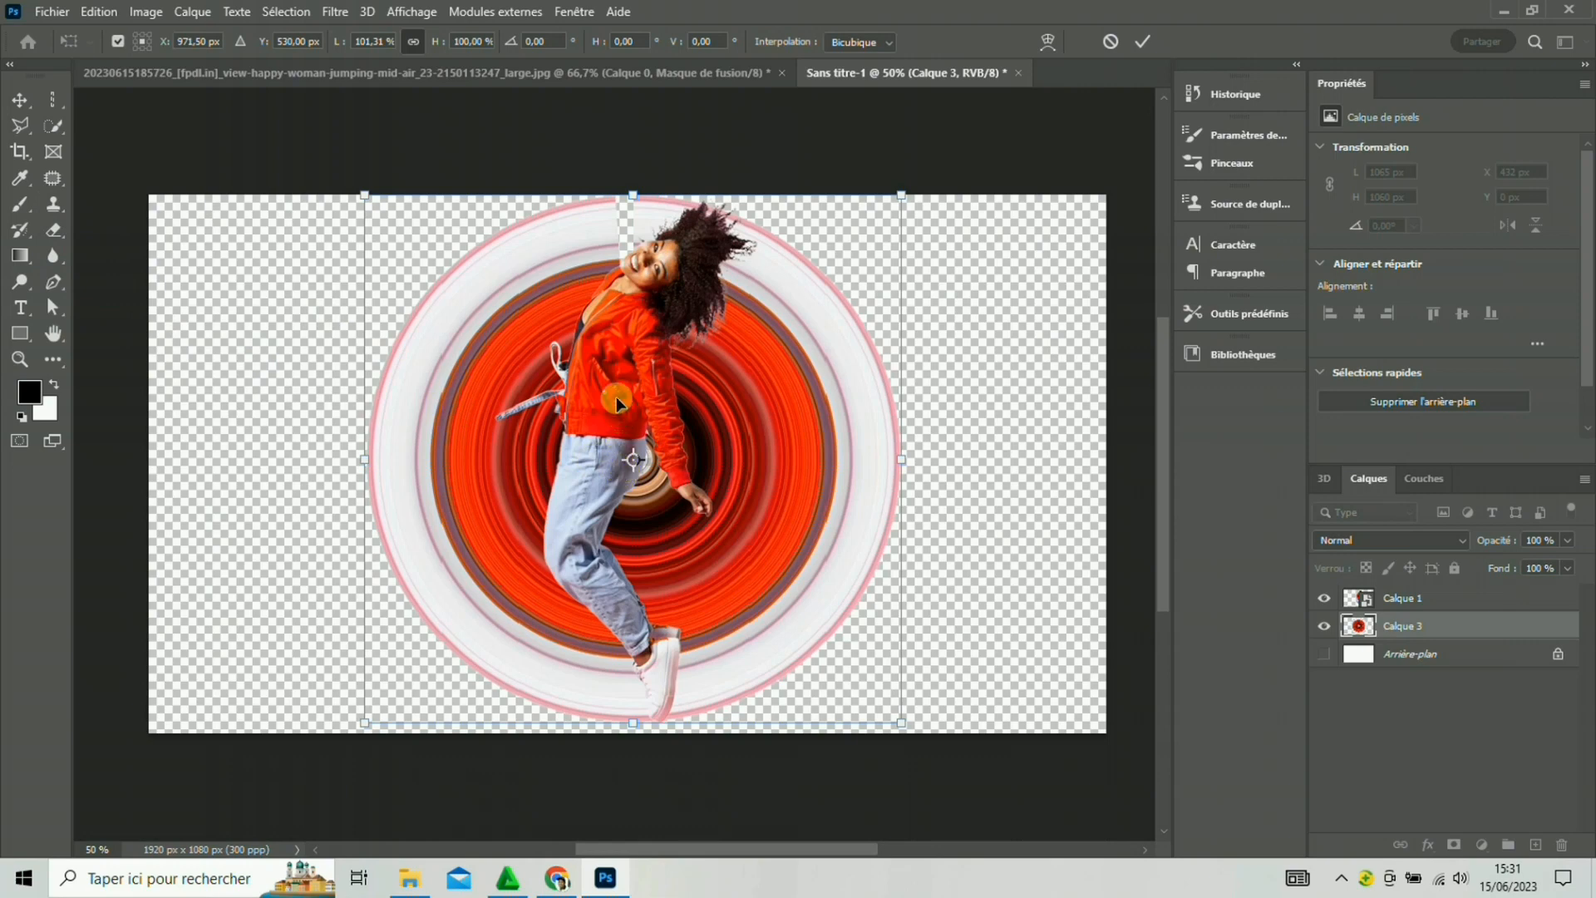
key(Left)
key(Left)
key(Left)
key(Left)
key(Left)
key(Left)
key(Left)
key(Left)
key(Left)
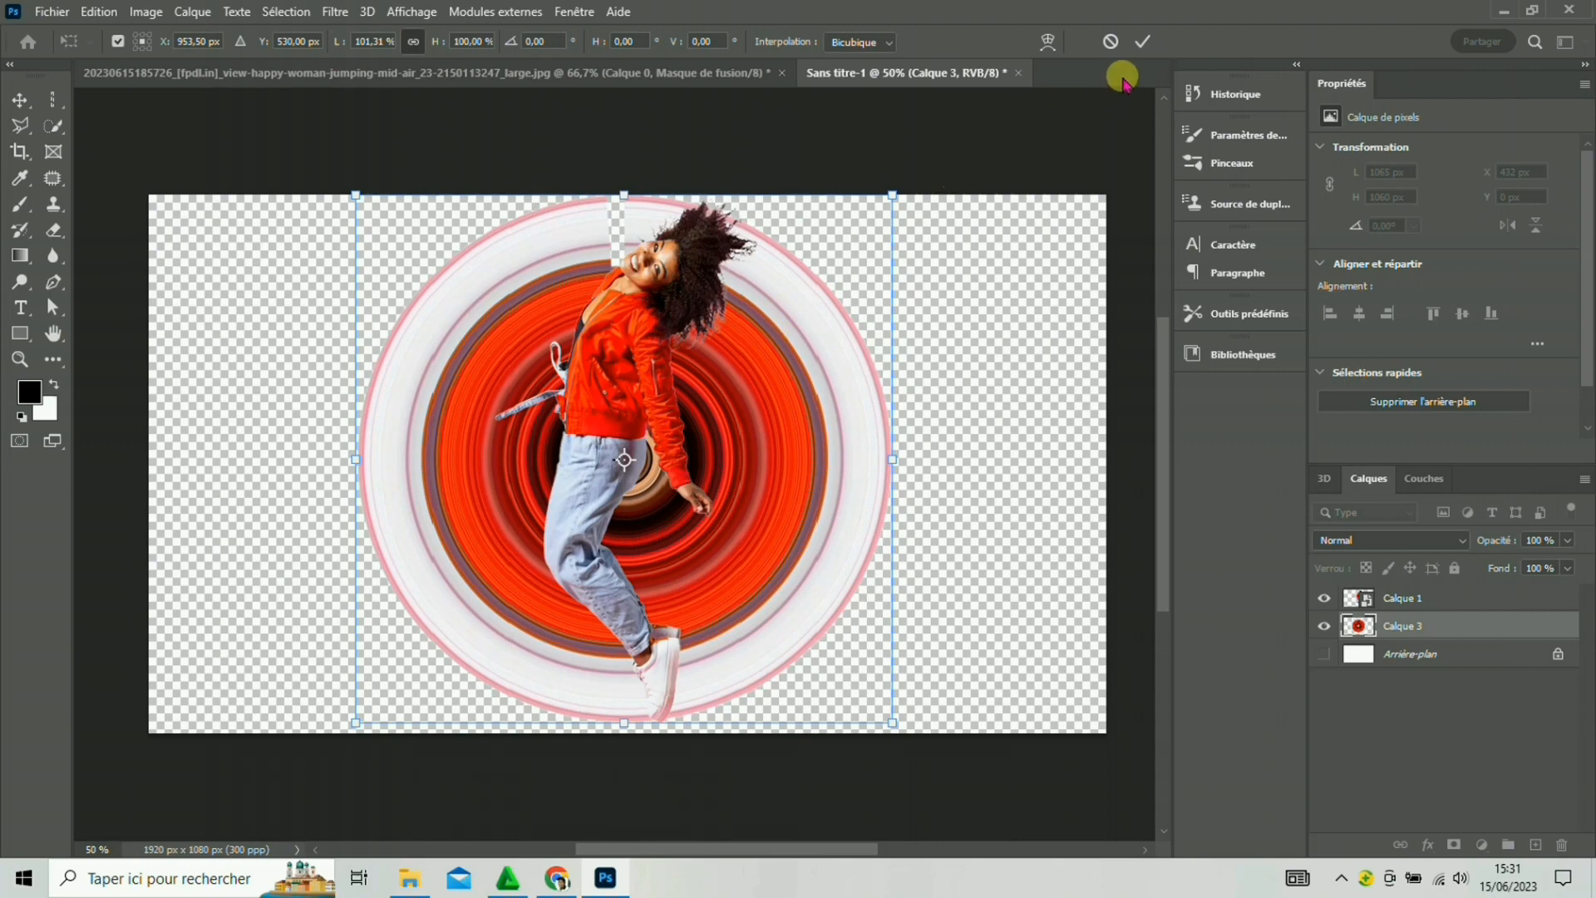
click(1137, 42)
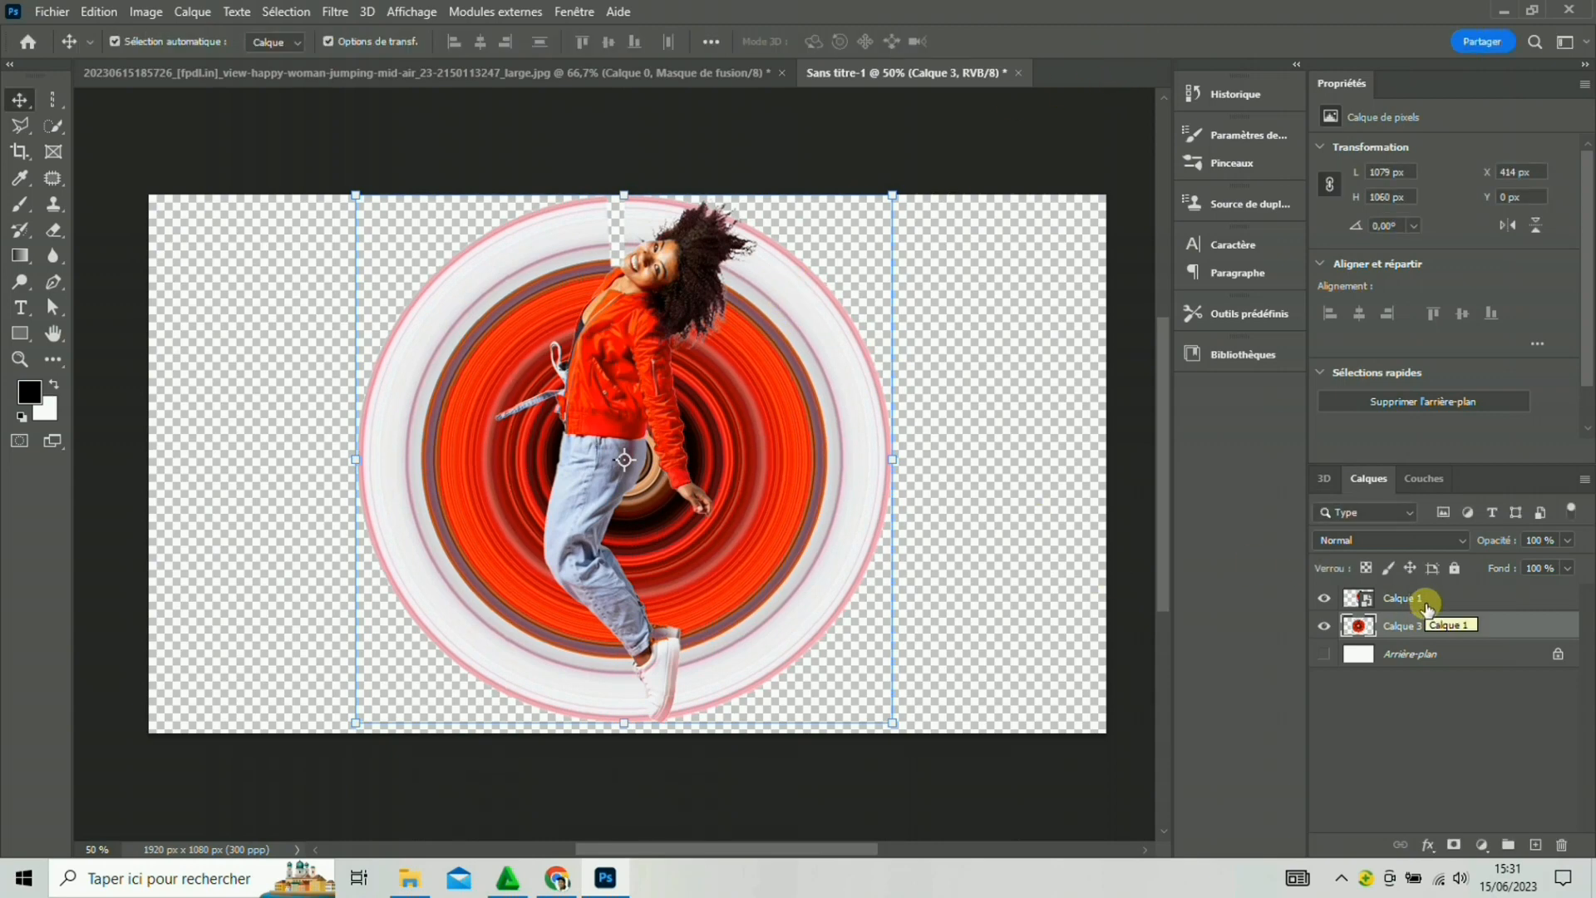
Add a layer mask to Calque 3, then load the outline of the woman on Calque 1 as a selection and invert it.
click(1454, 845)
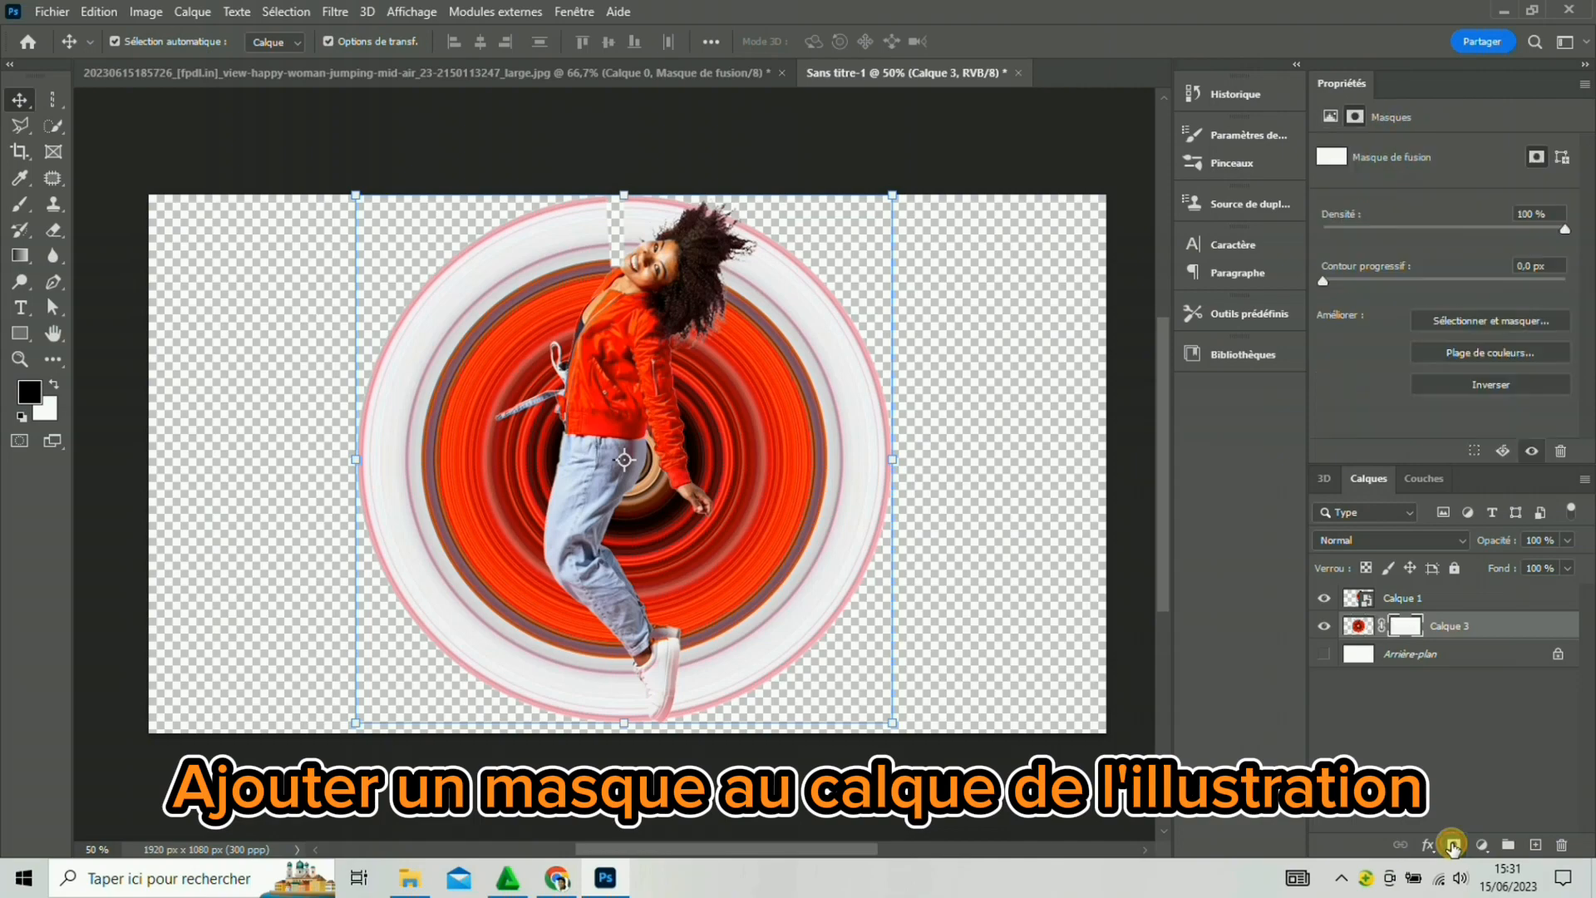
ctrl+click(1356, 598)
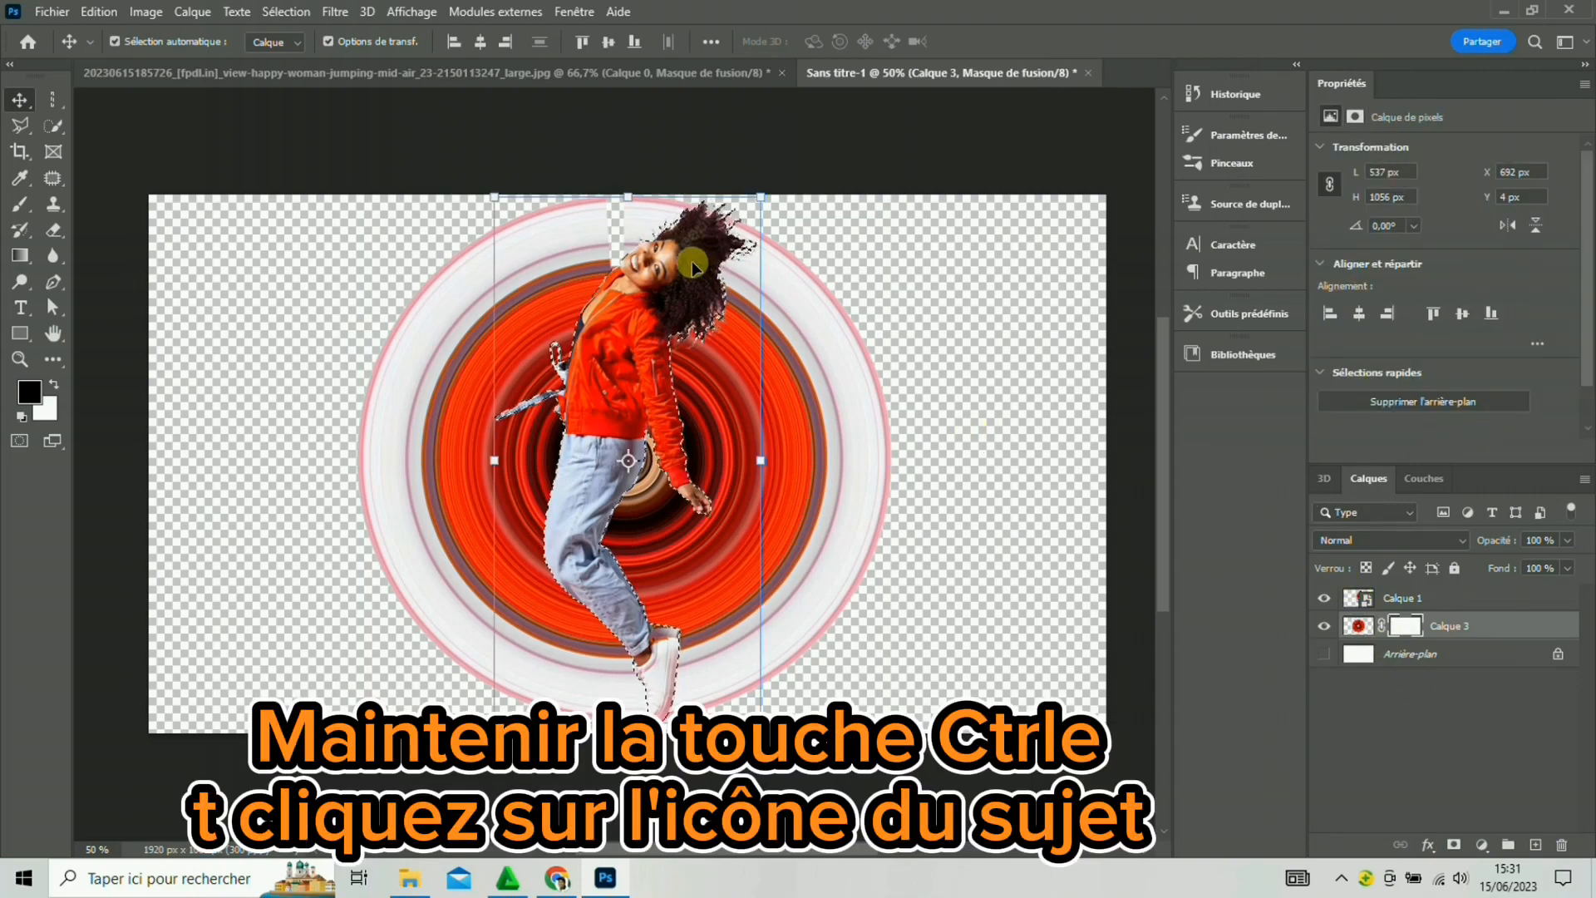
click(286, 11)
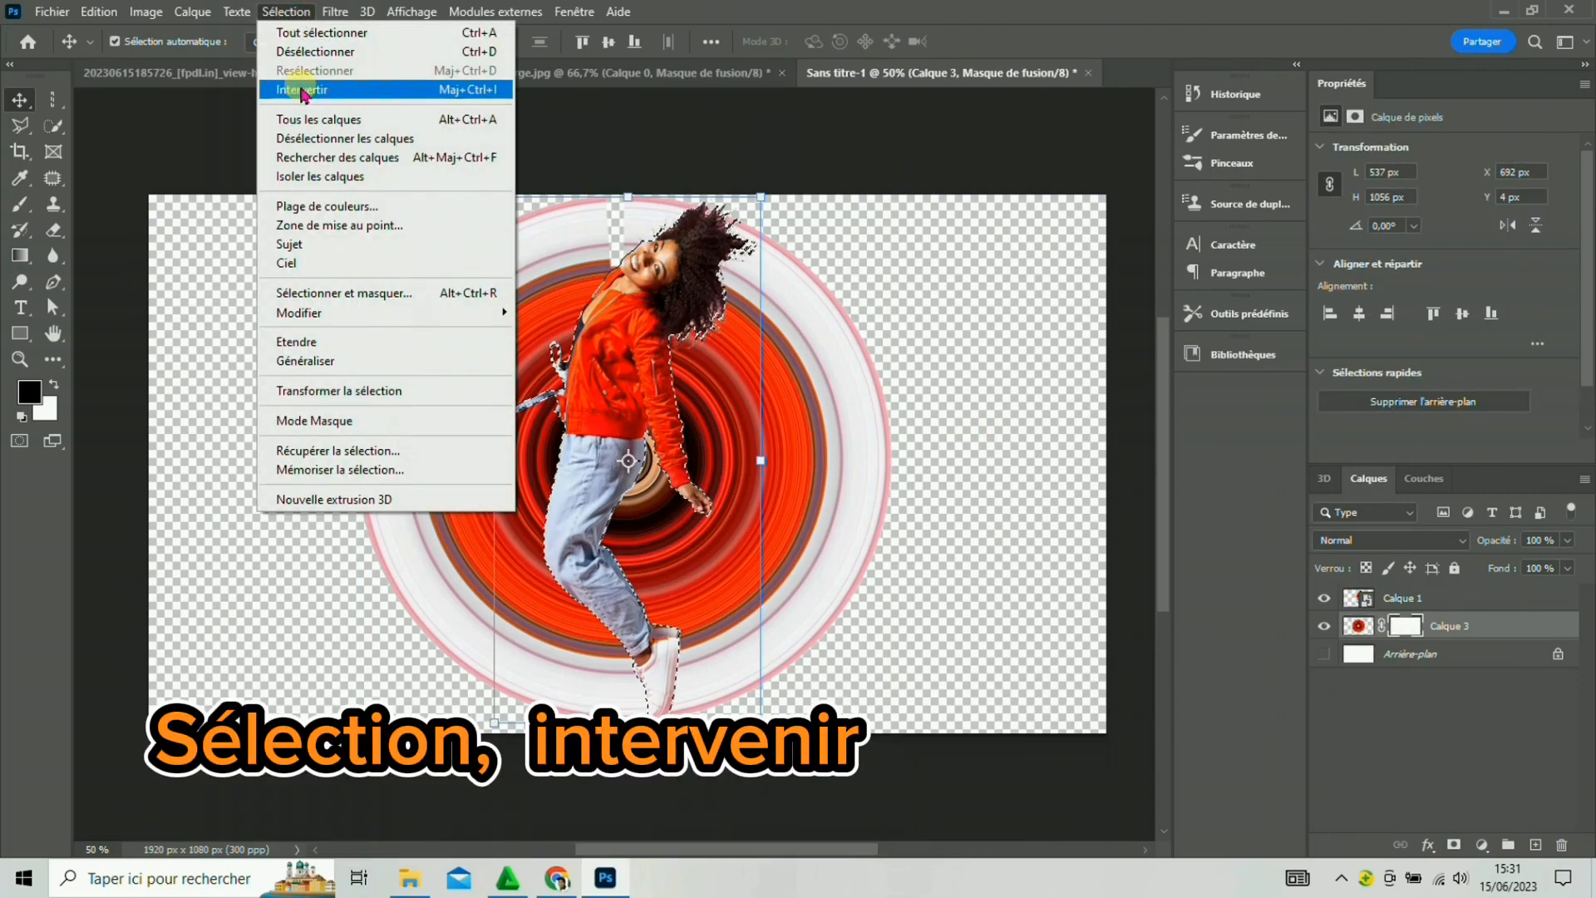
click(302, 90)
Mask out the half of the disc left of the woman with a hard black 372 px brush, and clear the selection.
click(21, 203)
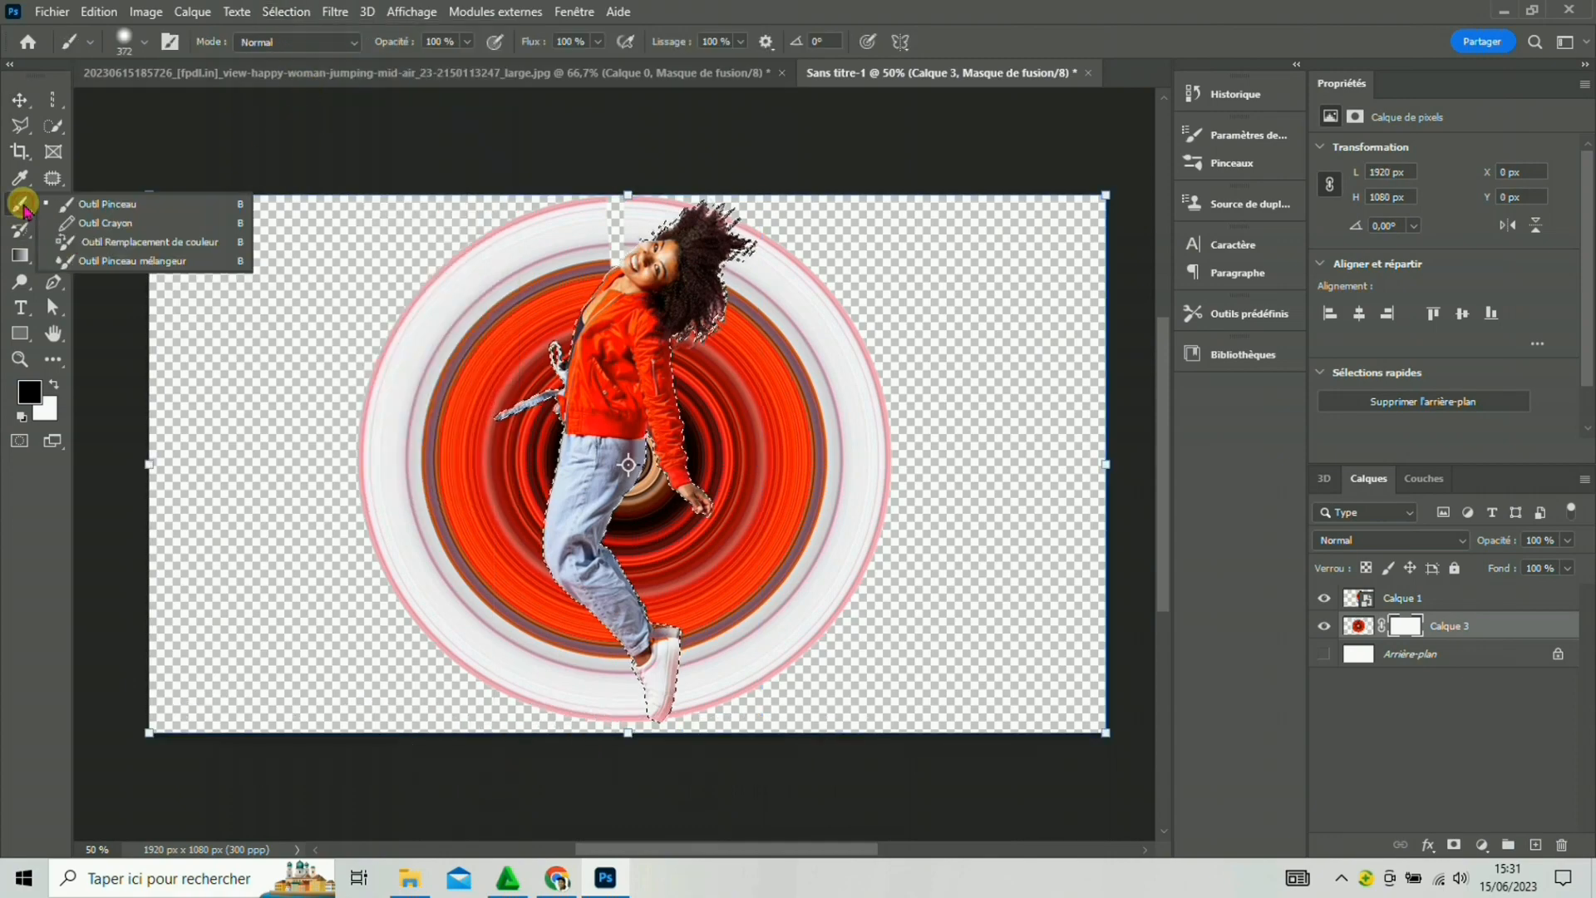
click(142, 42)
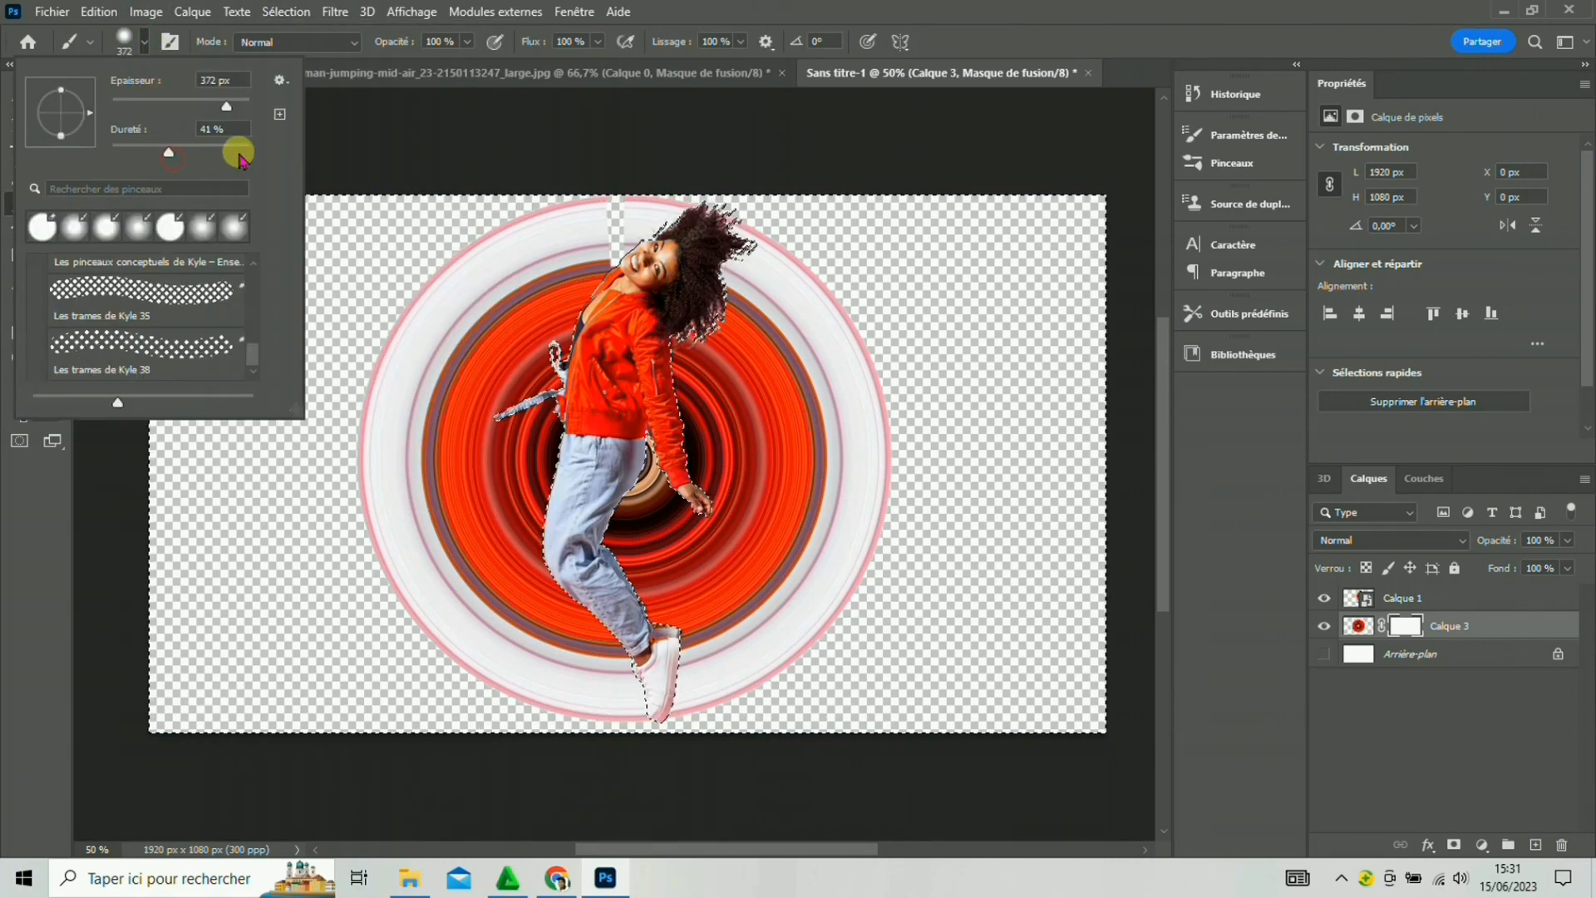
drag(170, 154, 246, 146)
click(316, 124)
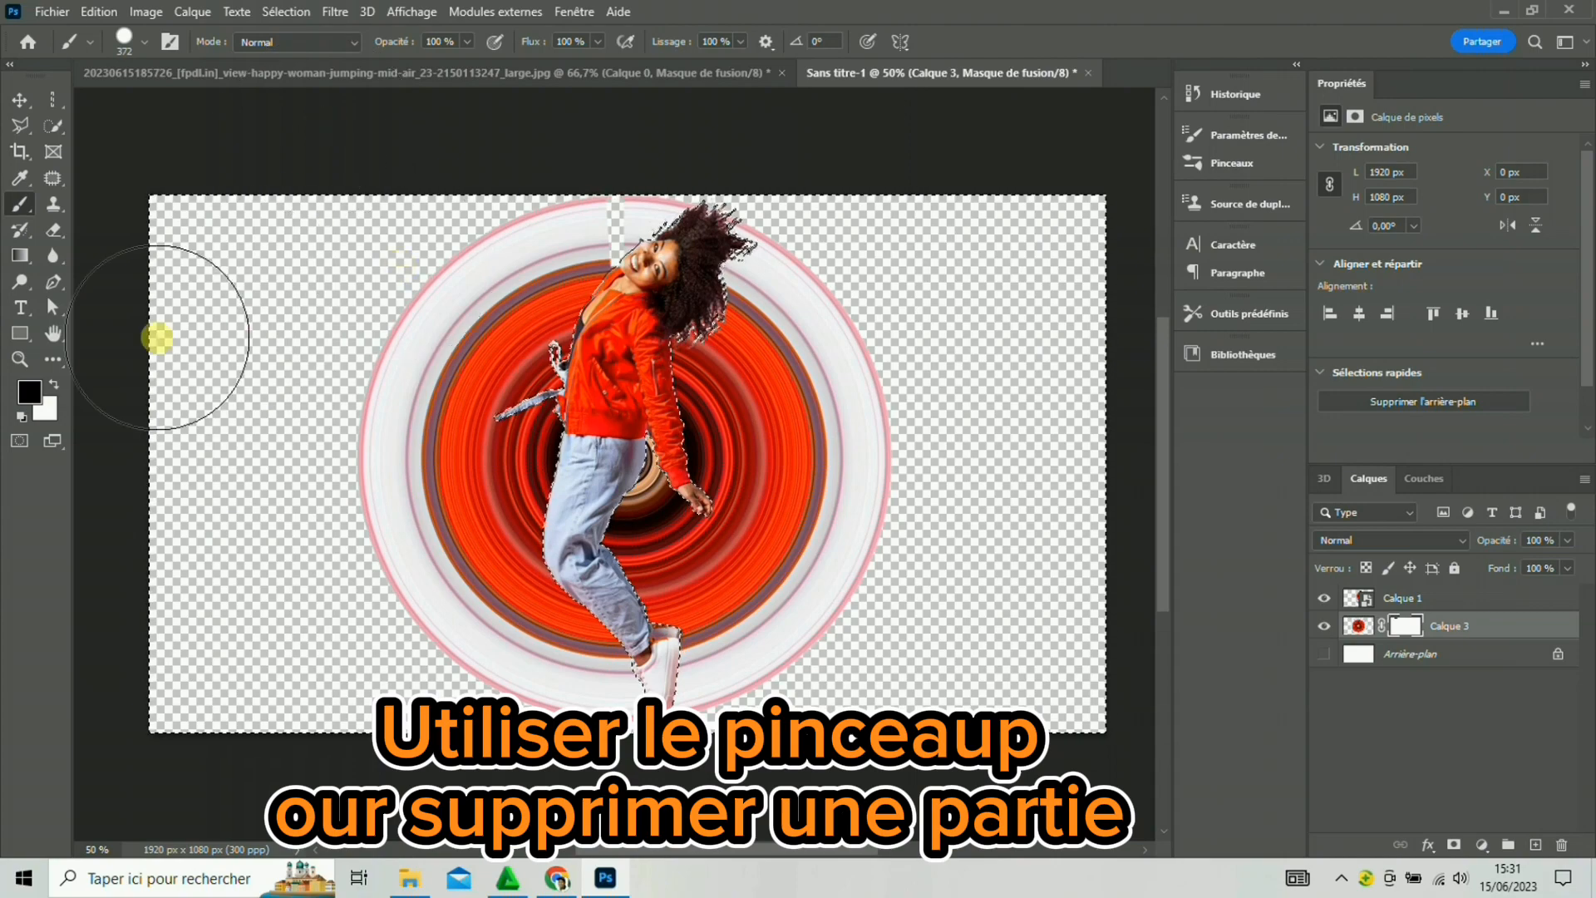
click(29, 391)
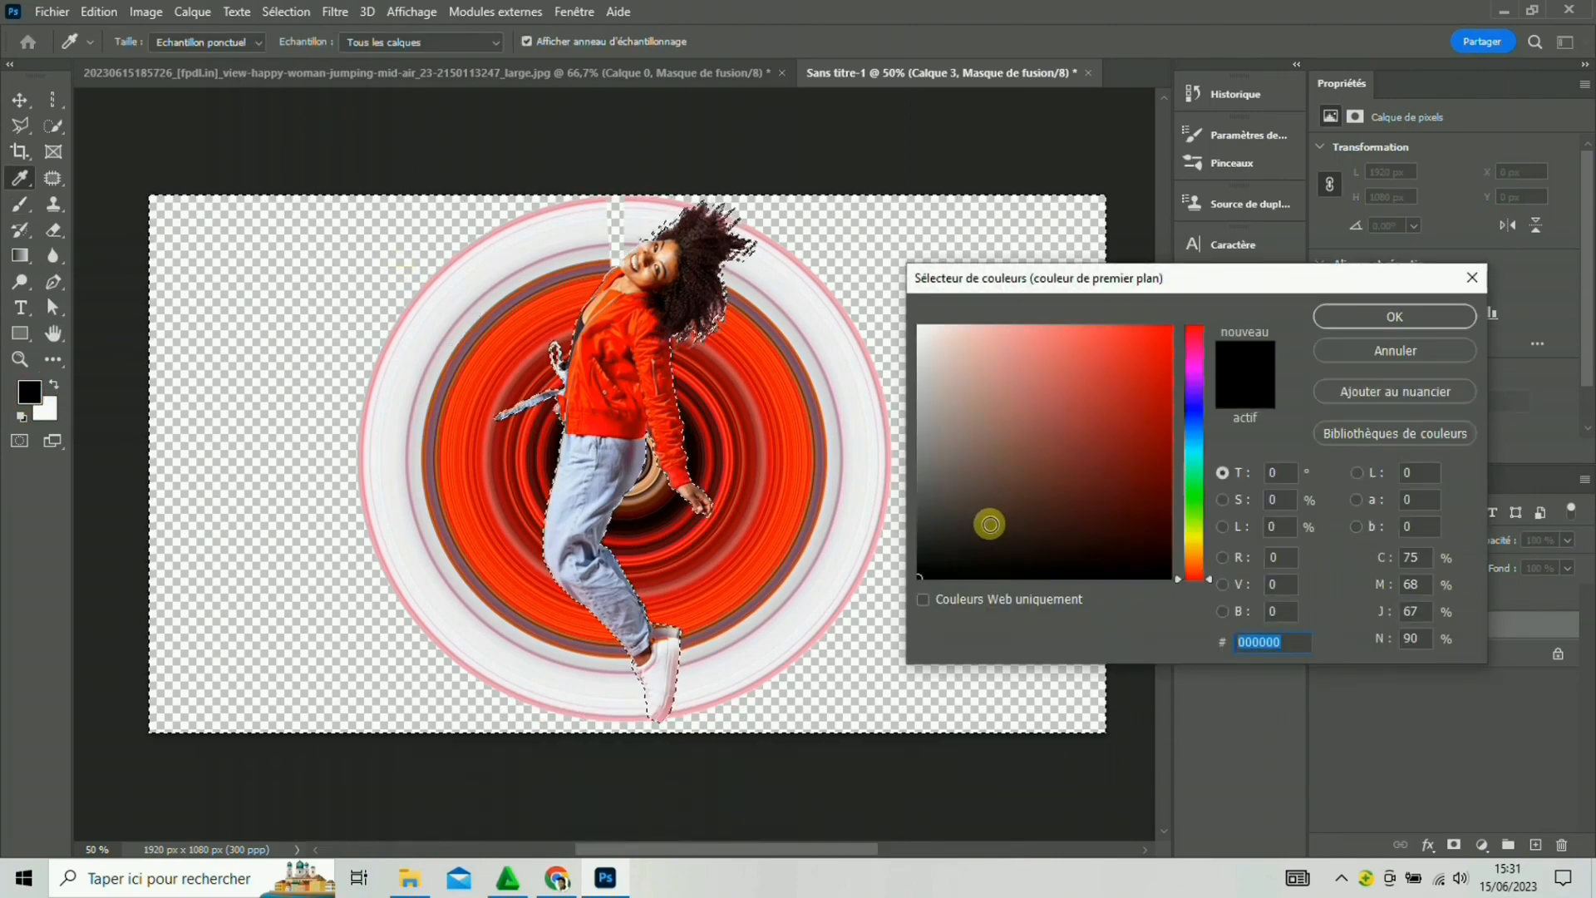
click(1394, 316)
mouse_move(532, 449)
mouse_down()
mouse_move(509, 313)
mouse_move(612, 203)
mouse_move(453, 374)
mouse_move(431, 541)
mouse_move(488, 413)
mouse_move(486, 619)
mouse_move(564, 694)
mouse_up()
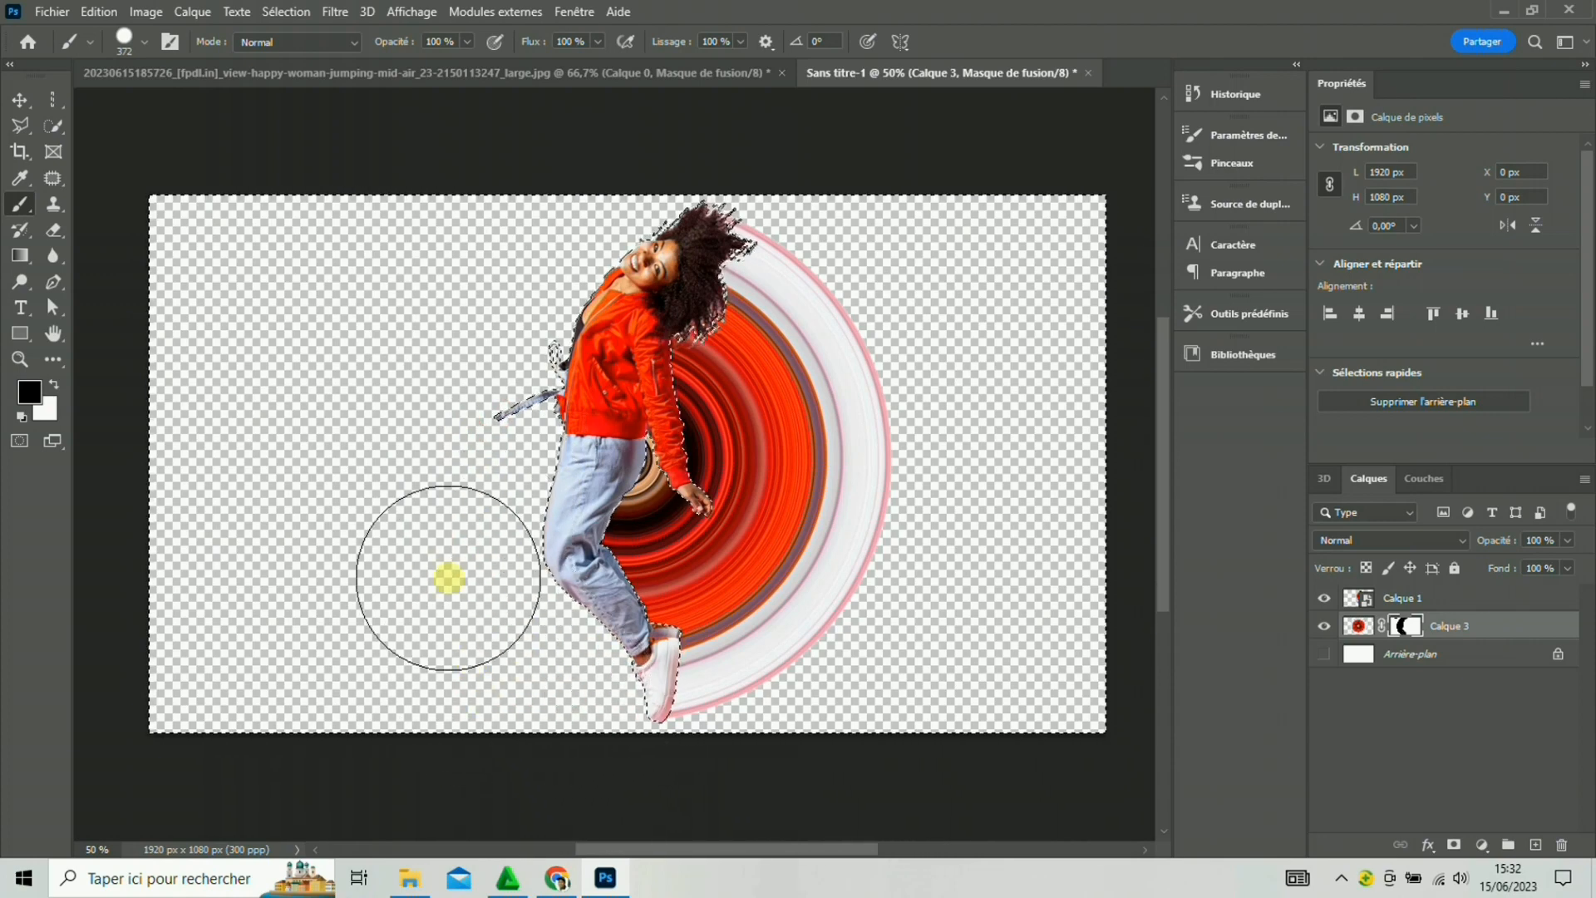
key(v)
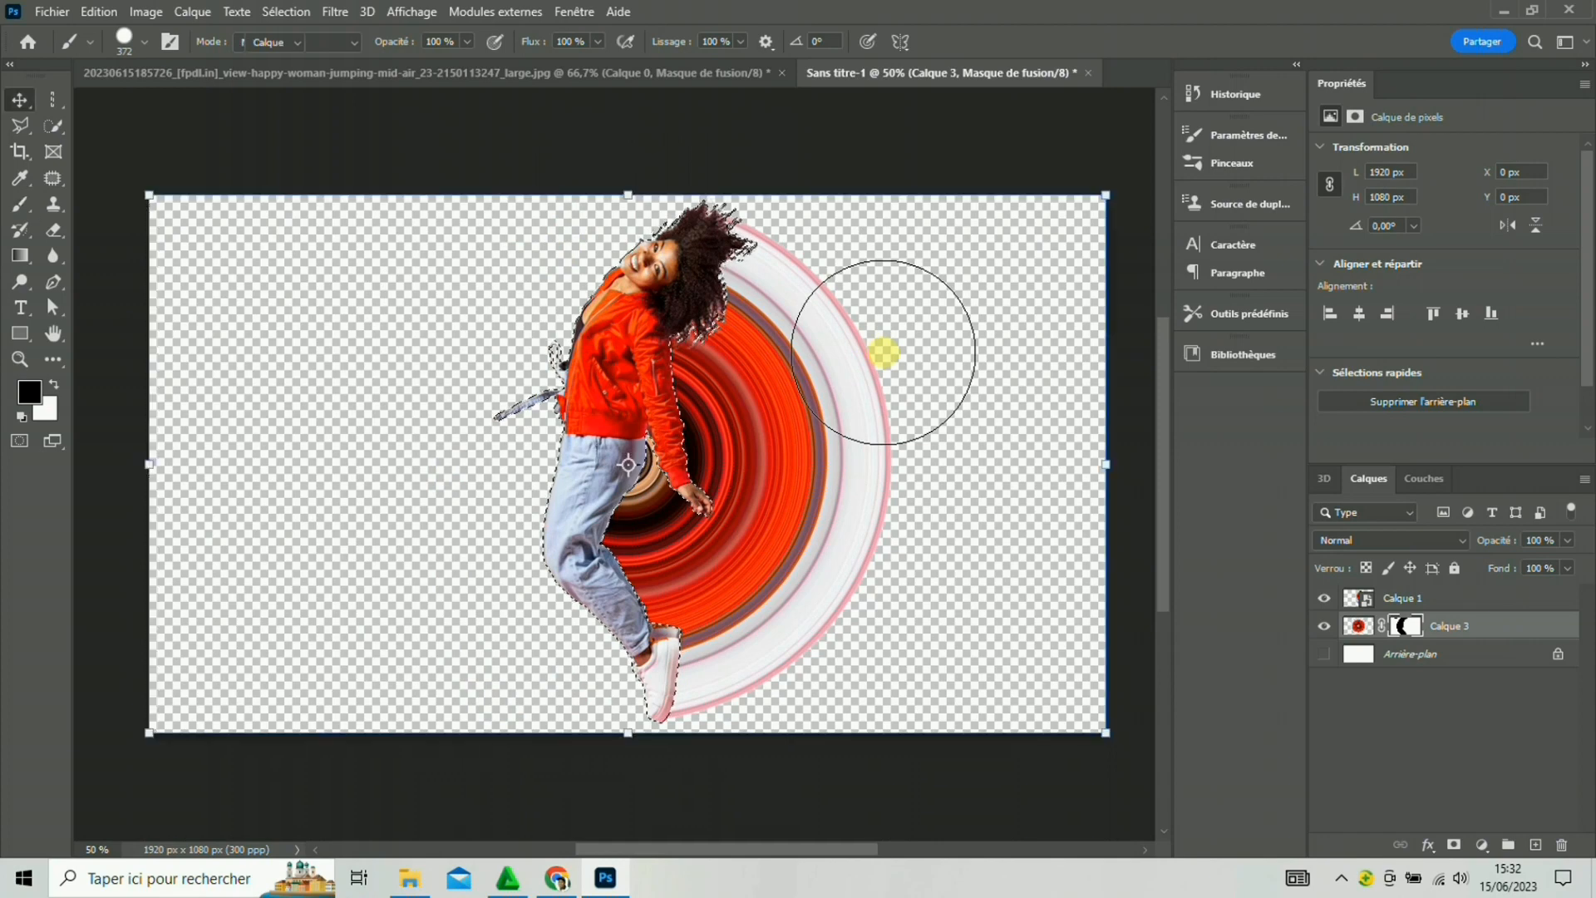
key(ctrl+d)
click(1013, 424)
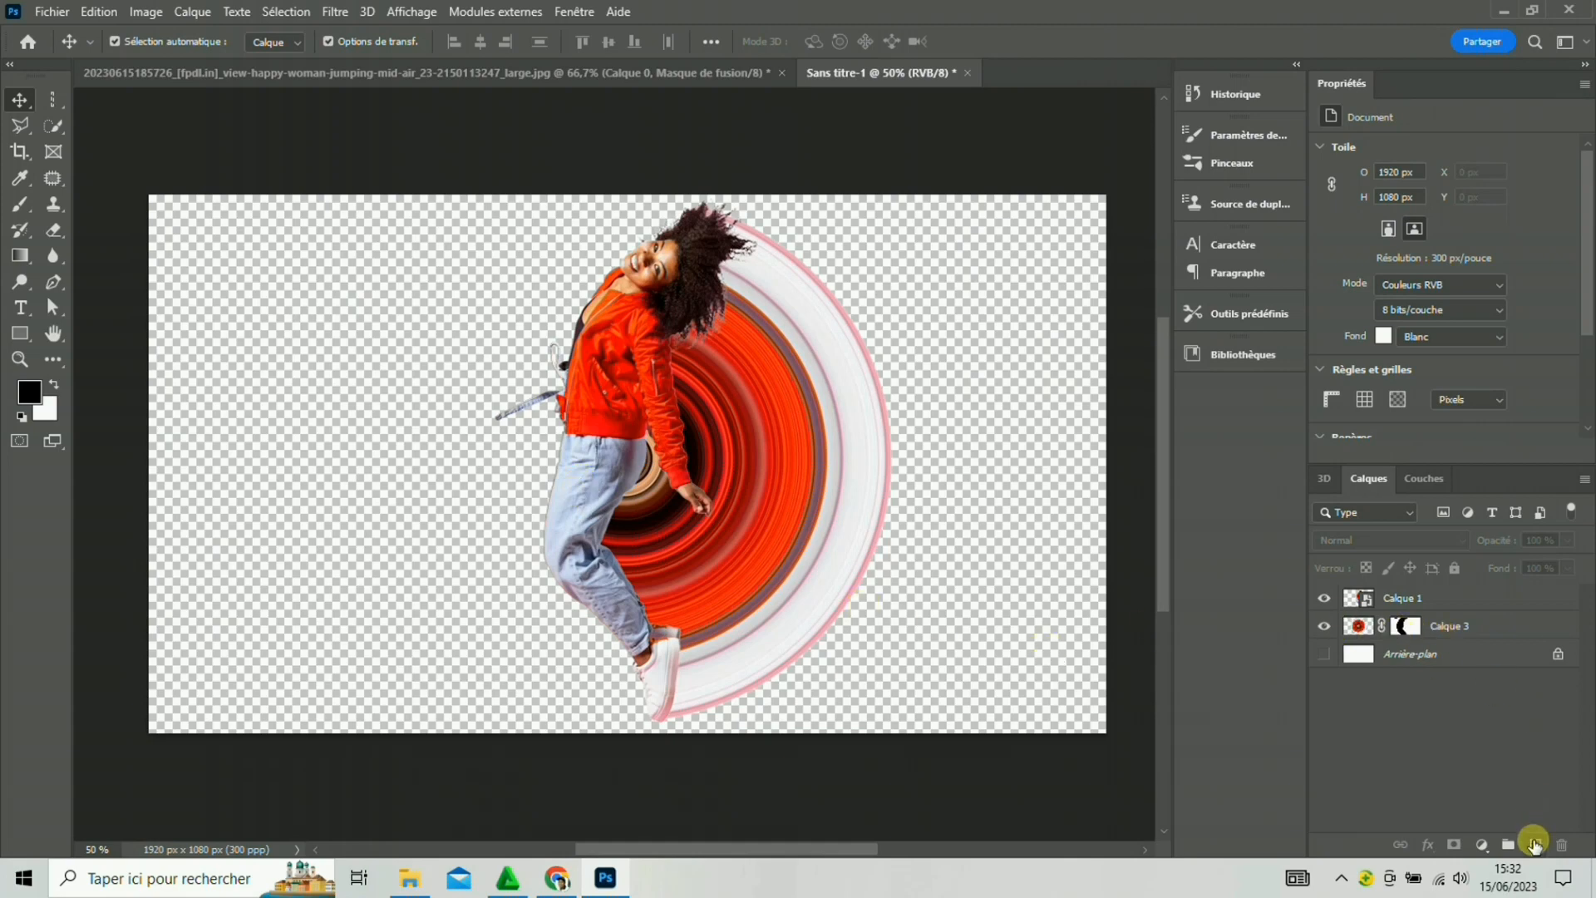
Add an empty layer above Calque 1, and show and unlock the white background layer.
click(1535, 845)
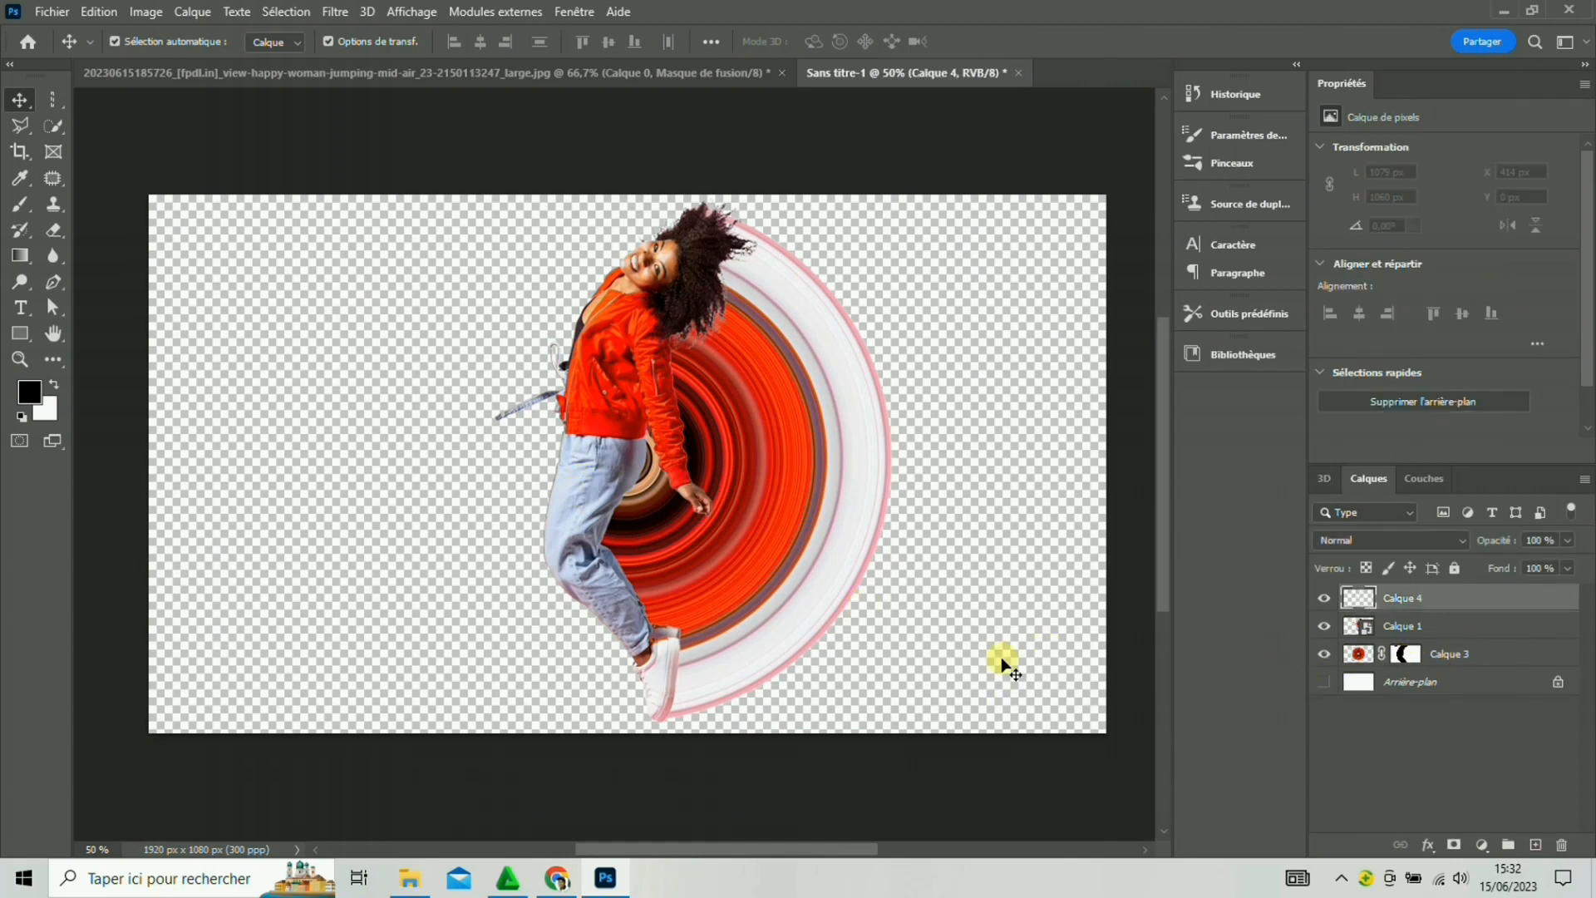
click(1324, 682)
click(1557, 683)
Add a gradient fill layer directly above the white background and set its style to Radial.
click(1482, 845)
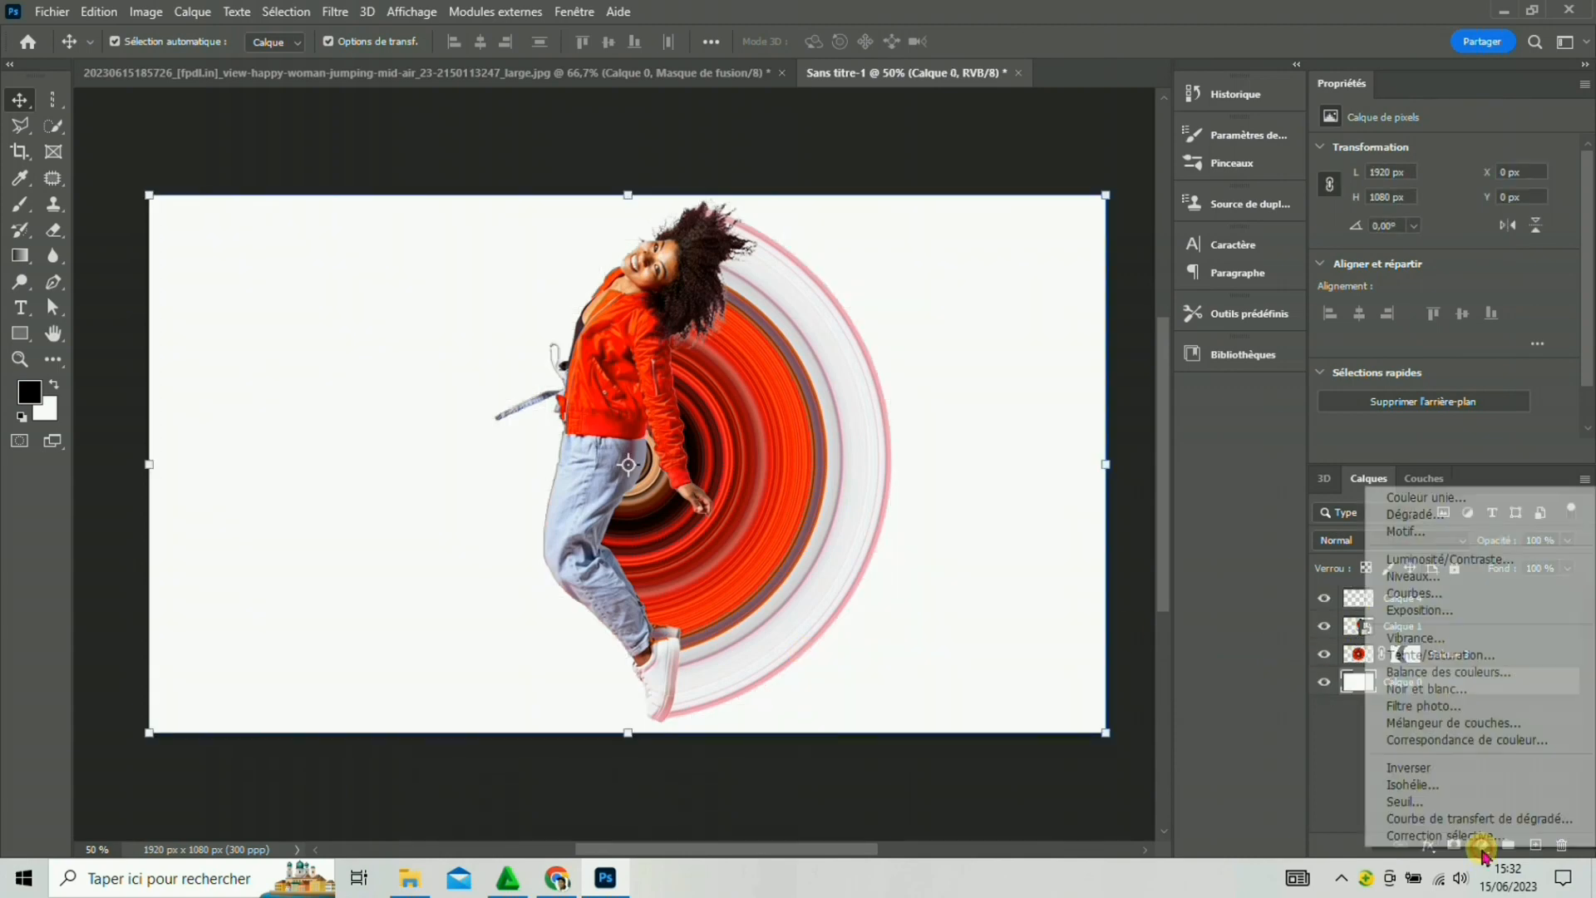
click(1437, 522)
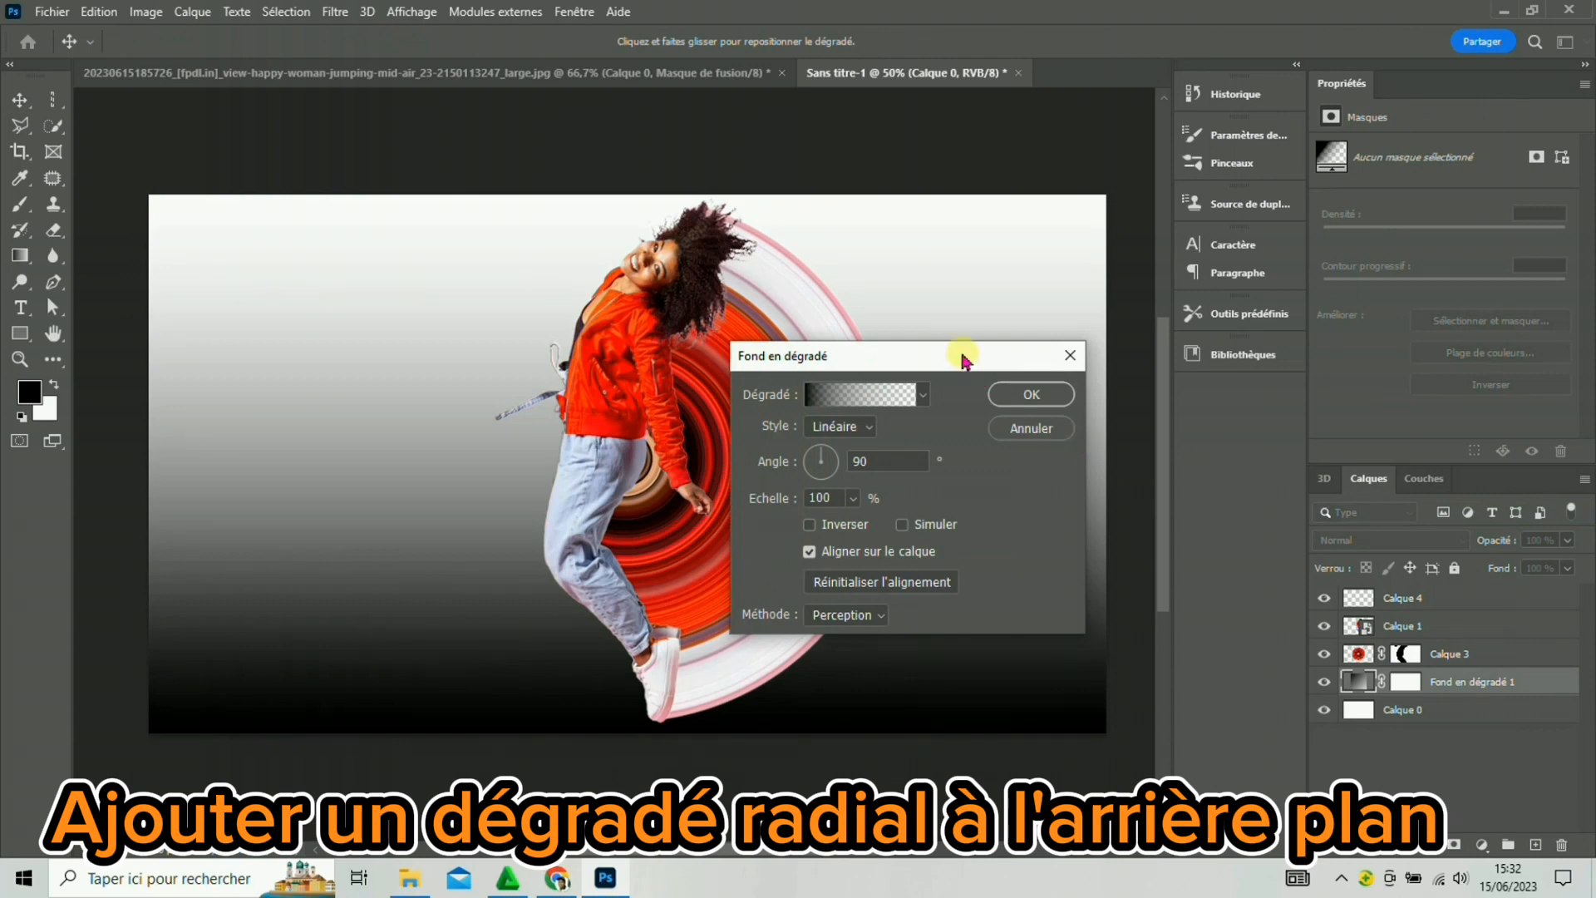
drag(962, 349, 1212, 249)
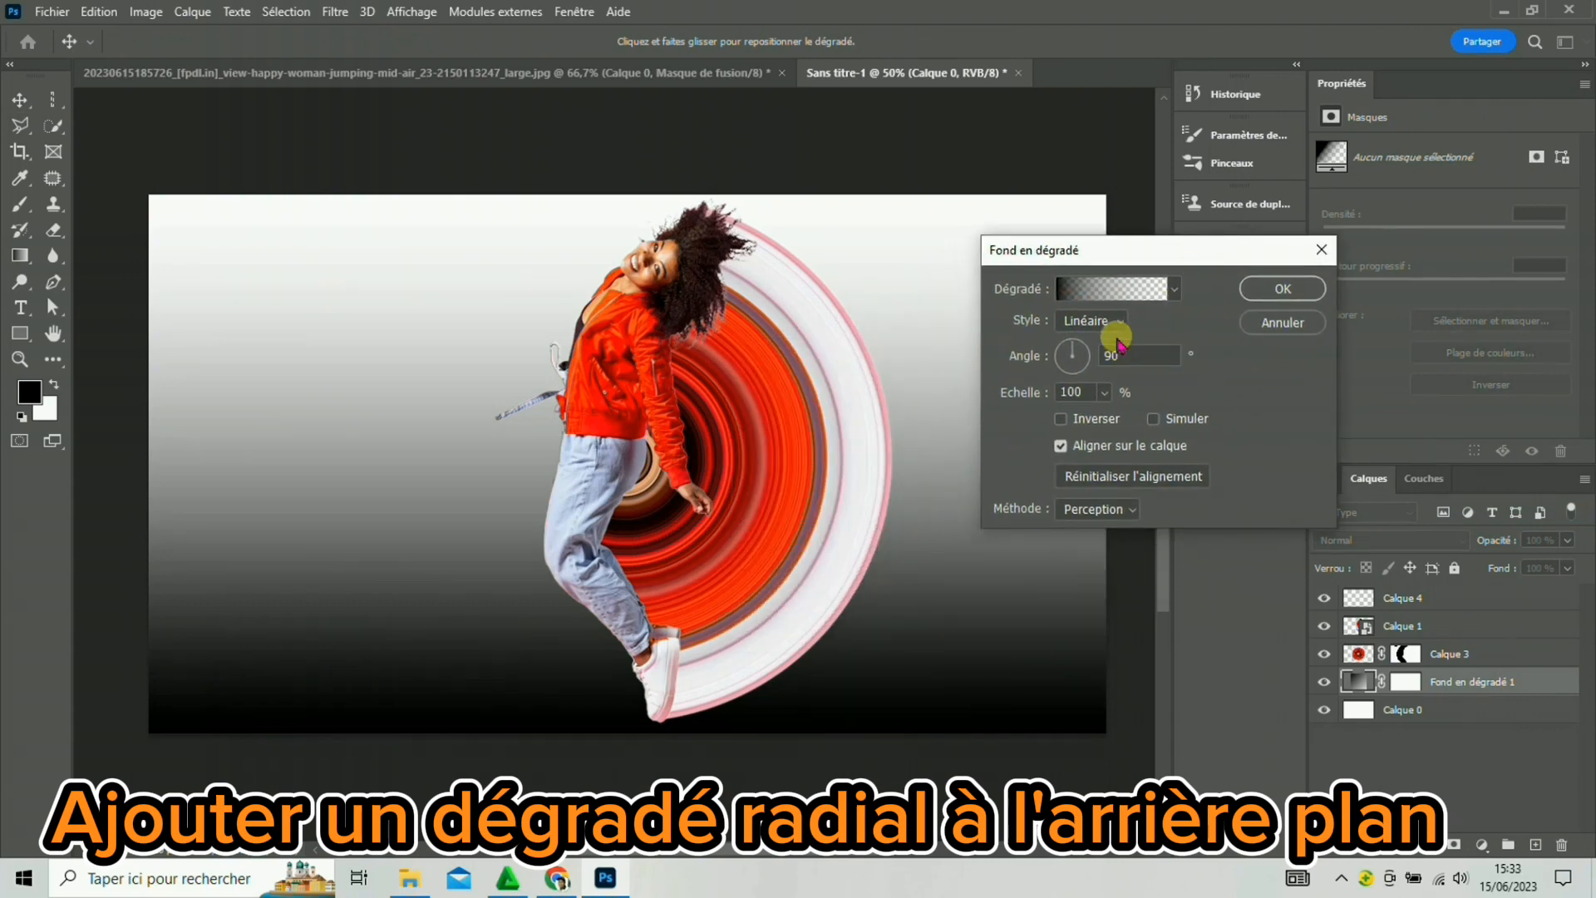
click(1114, 323)
click(1105, 357)
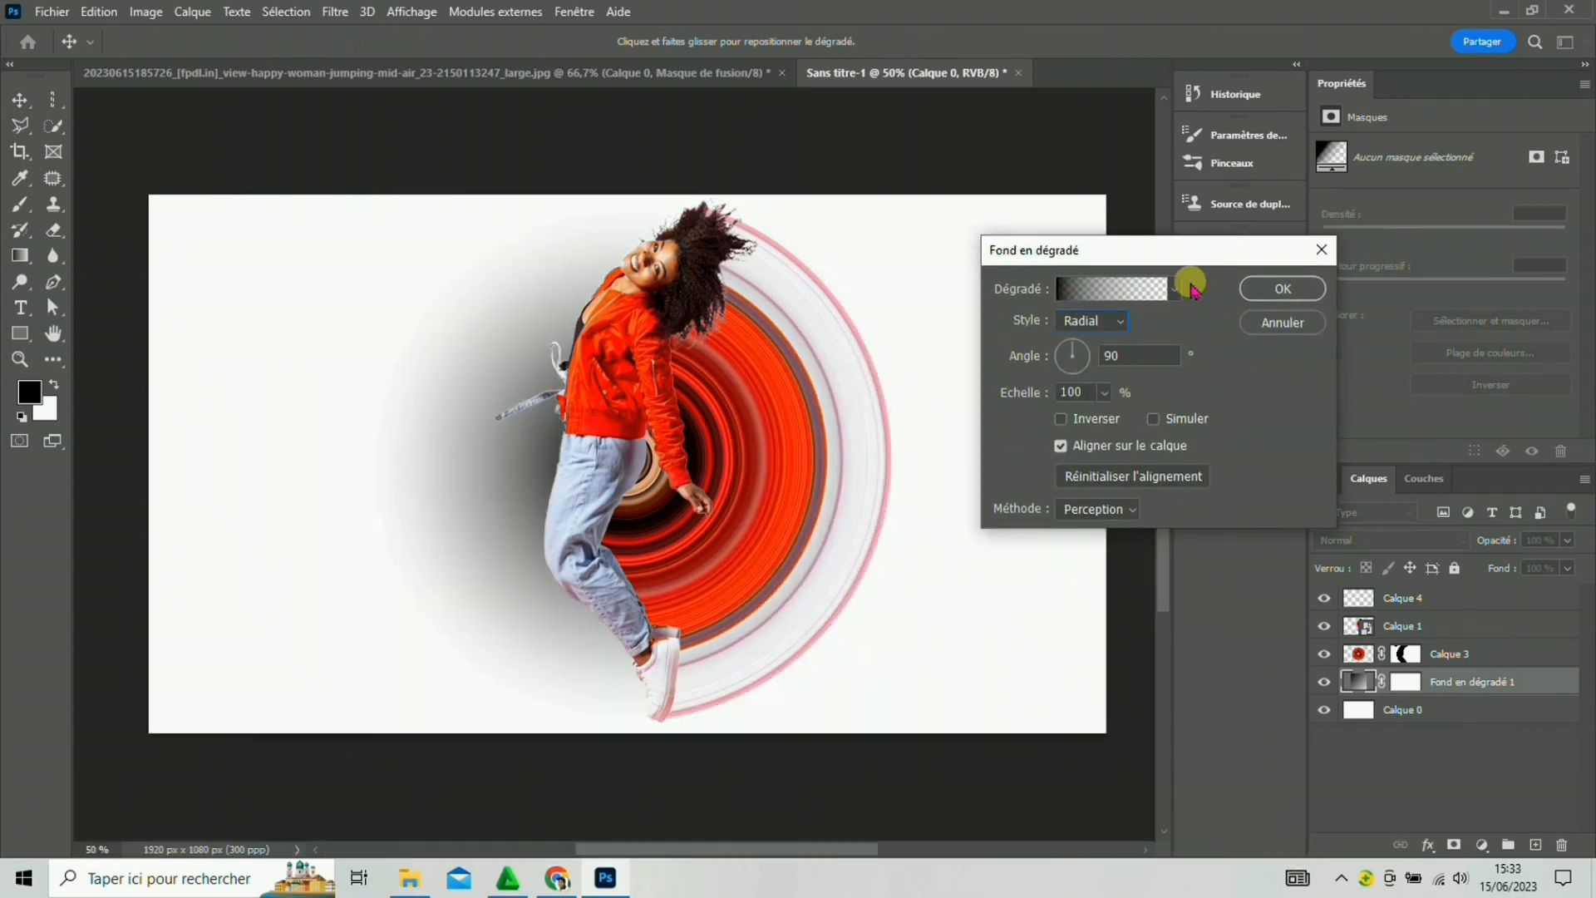
Set the gradient's starting colour stop to the light tan sampled from the centre of the disc.
click(1065, 289)
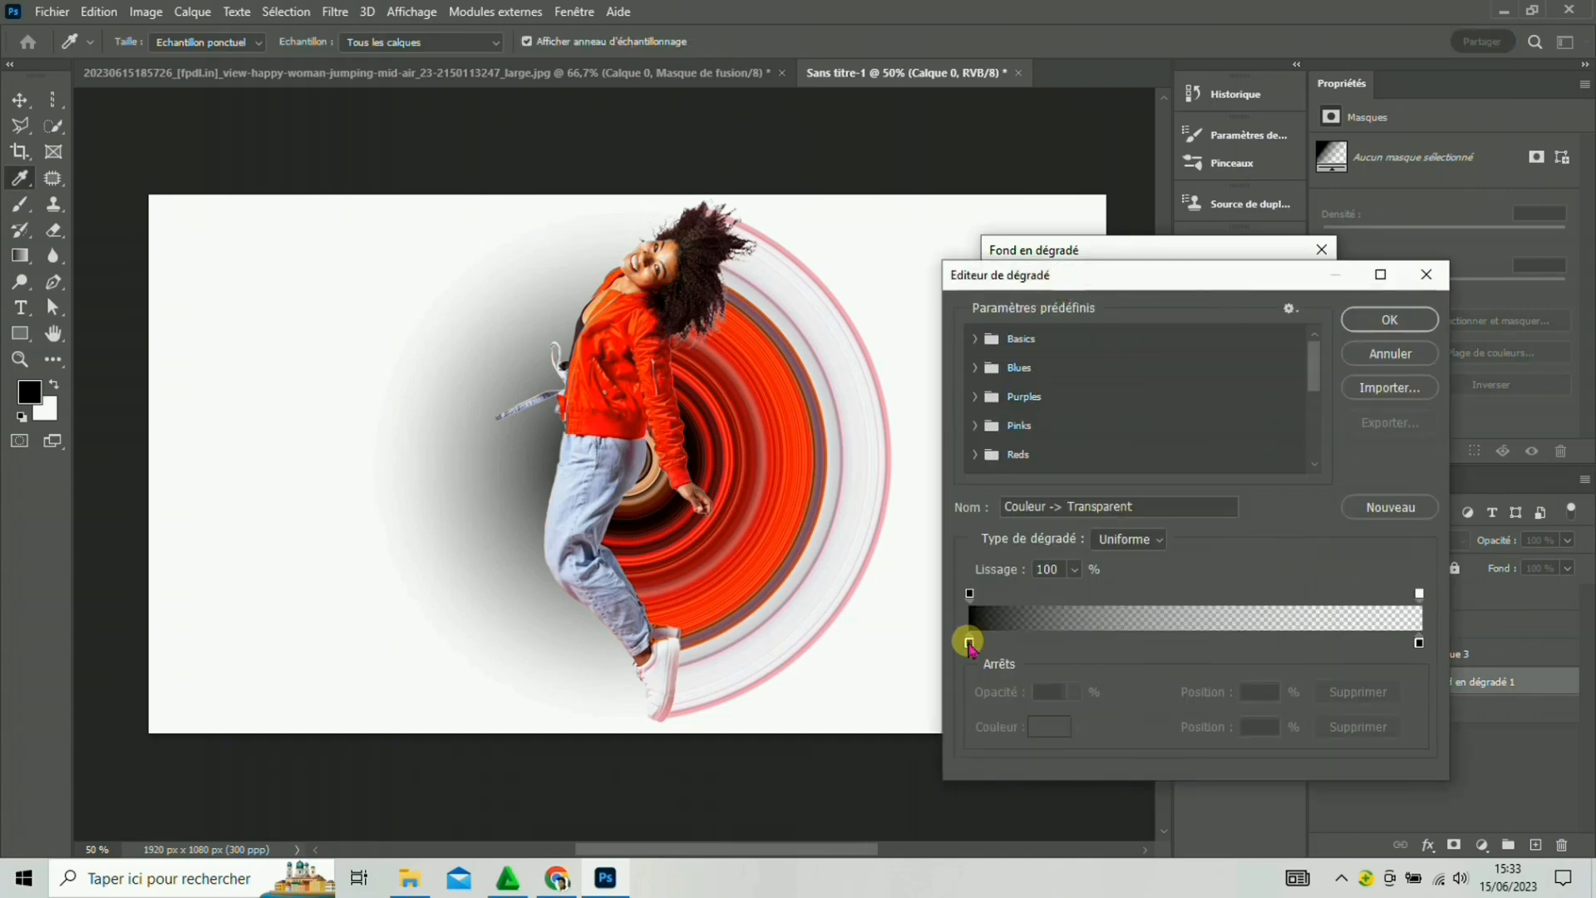
click(970, 643)
click(1040, 725)
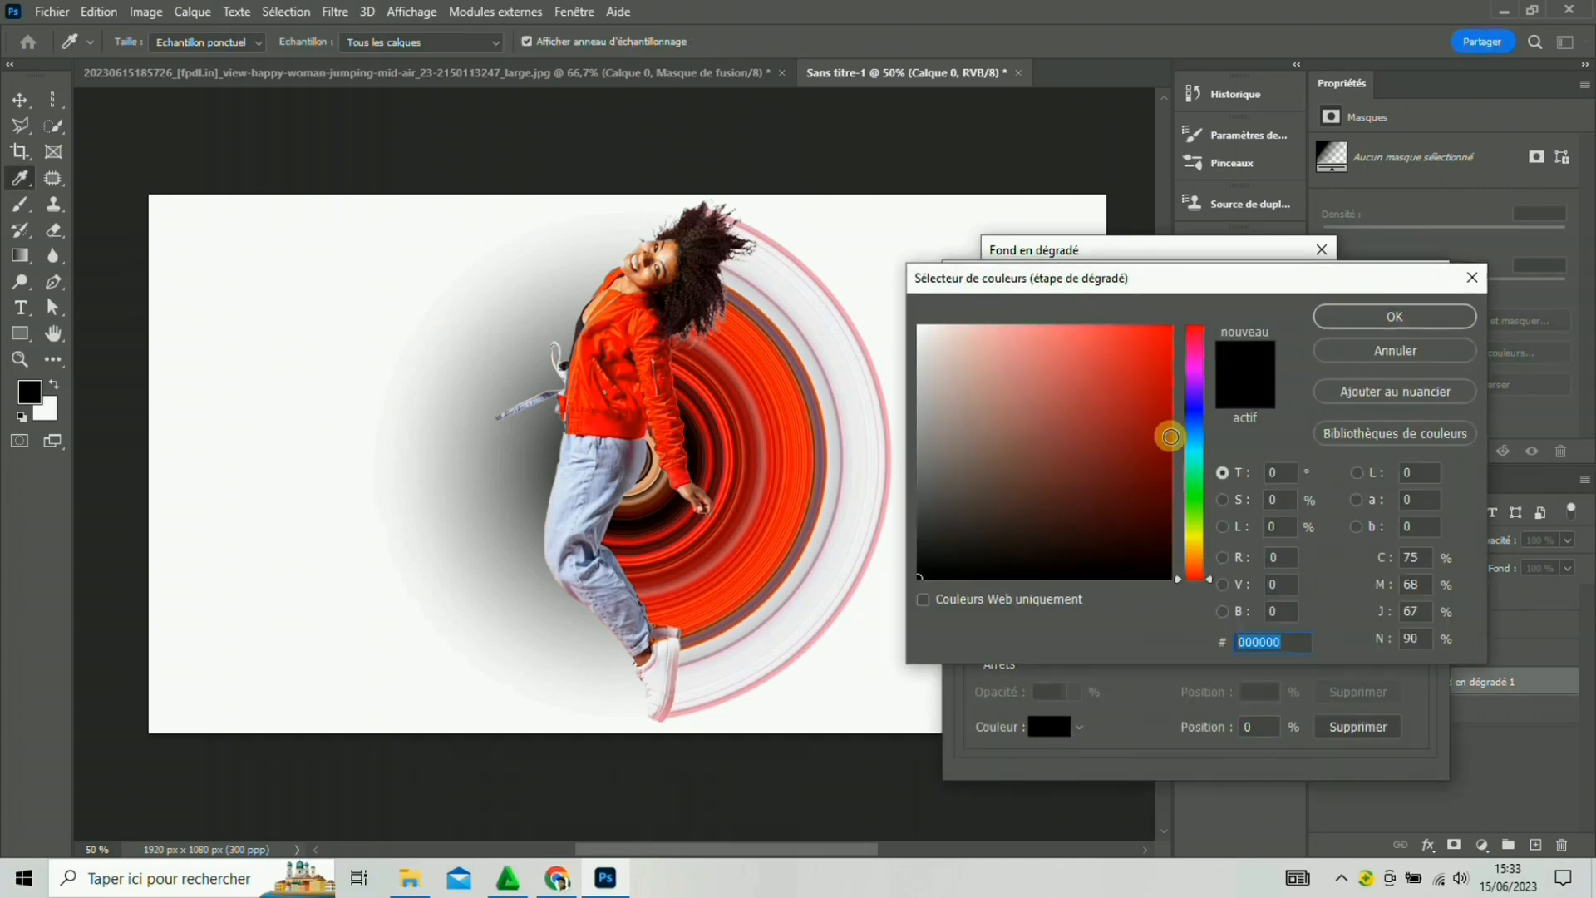
click(1355, 350)
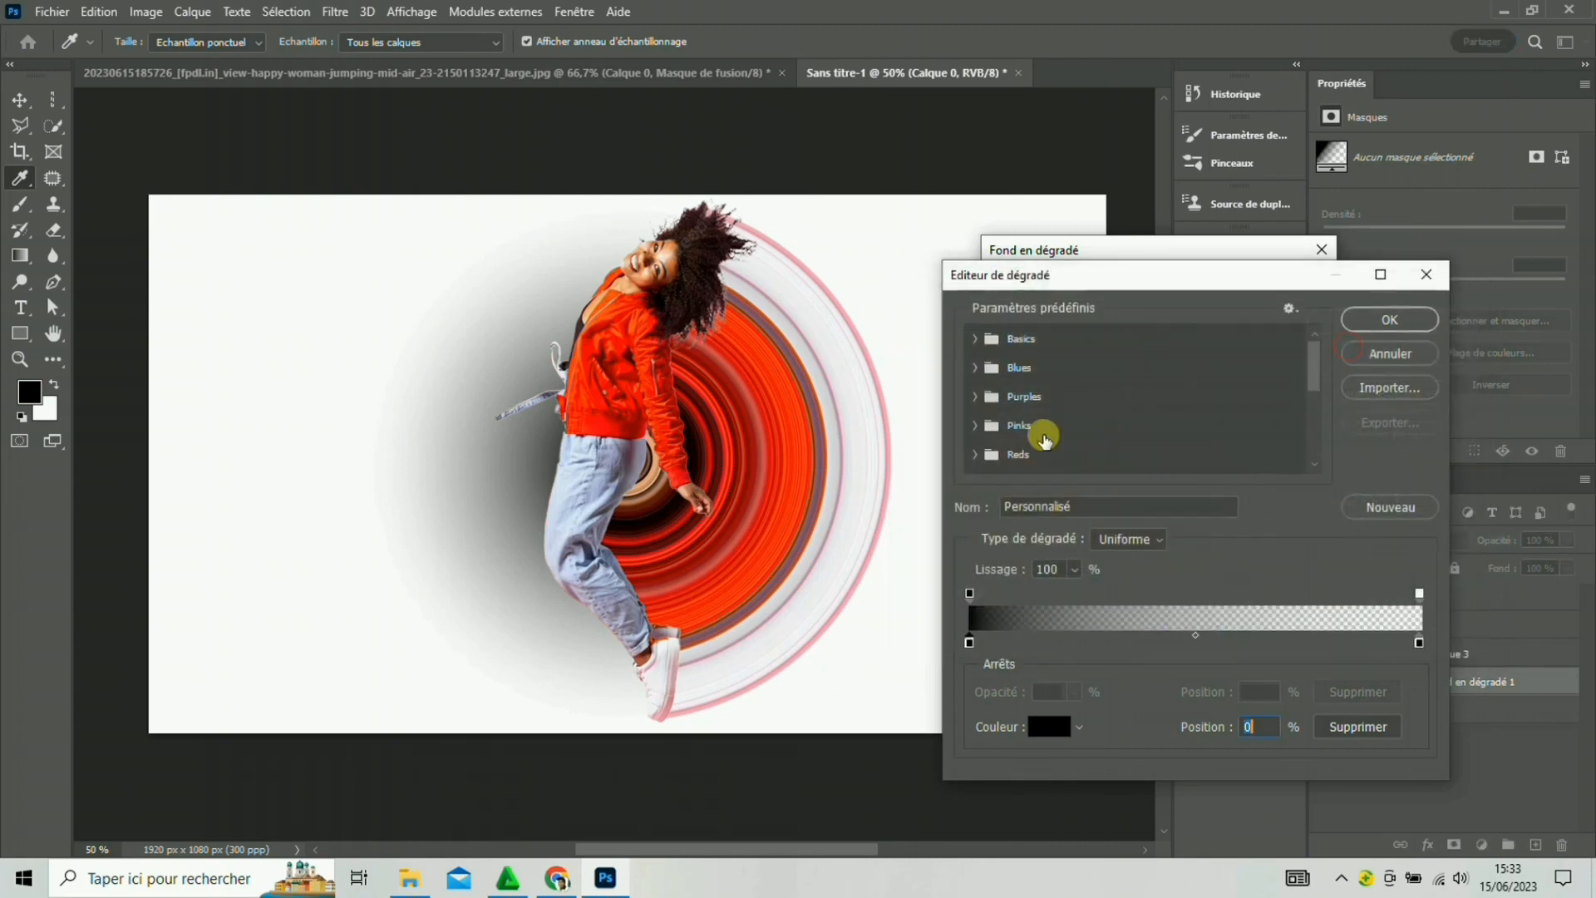
click(655, 471)
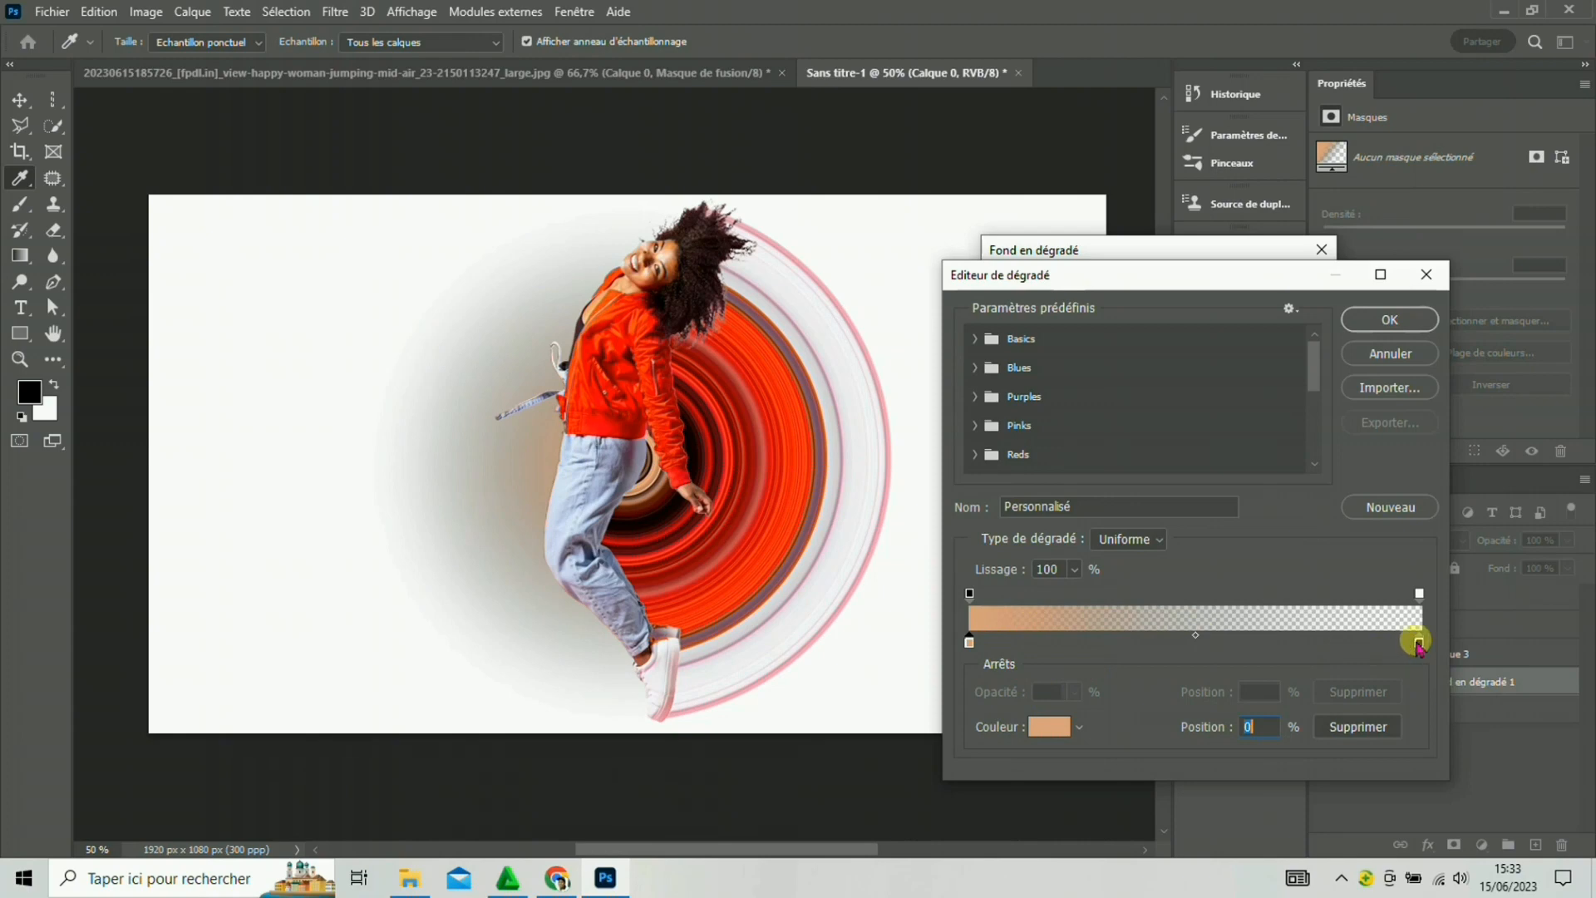
Set the gradient's end colour stop to a red sampled from the artwork and its end opacity to 100%.
click(1418, 643)
click(1420, 594)
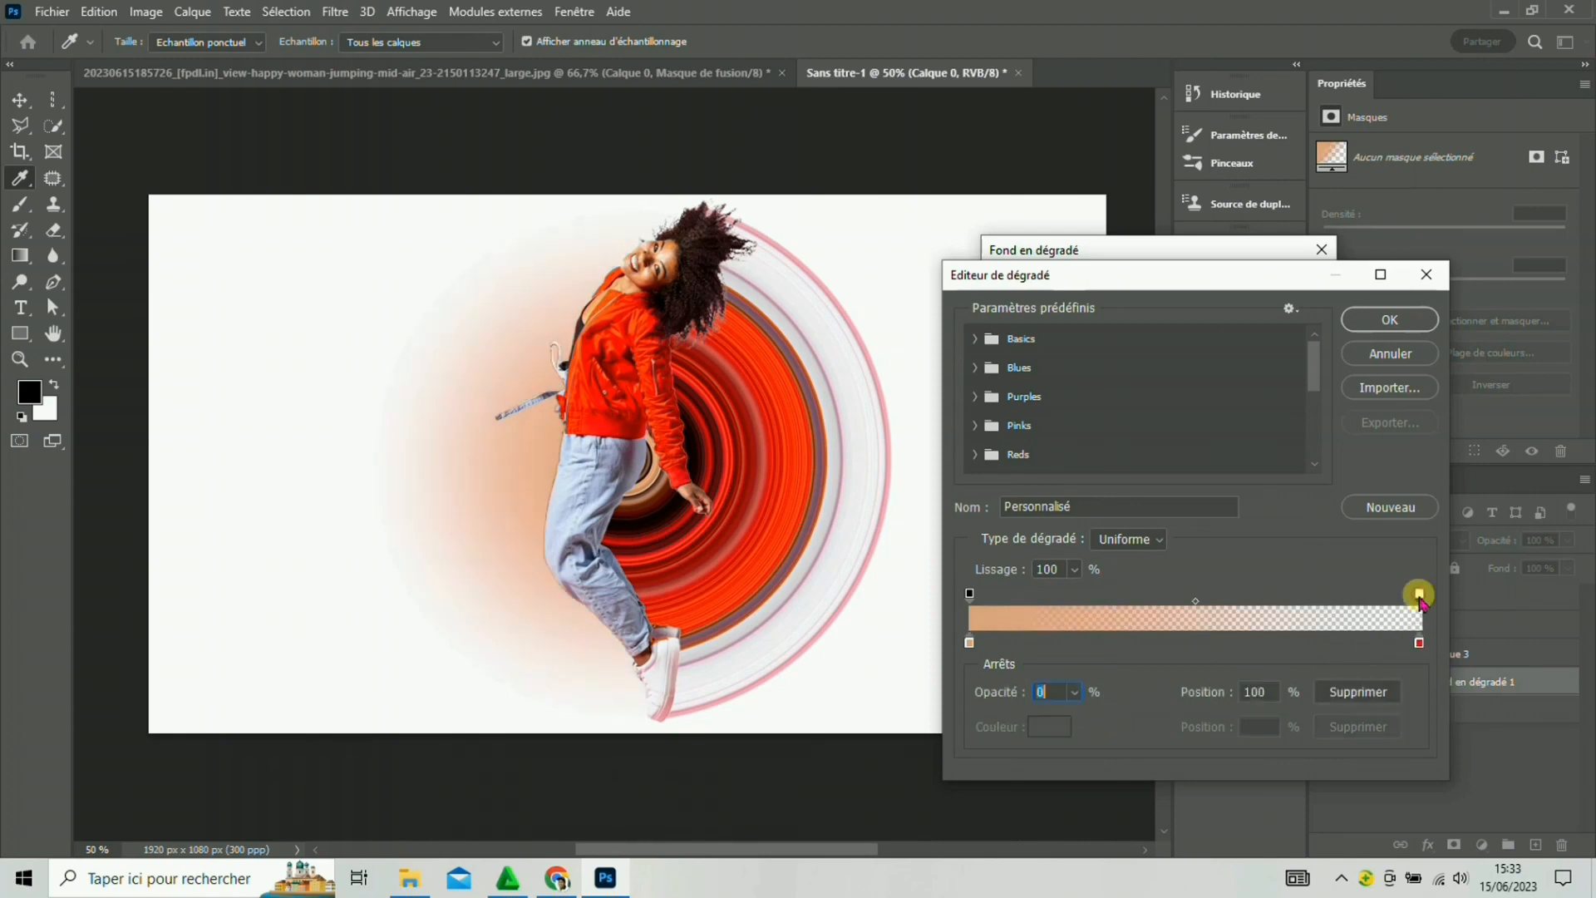
click(1075, 681)
drag(1074, 717, 1185, 723)
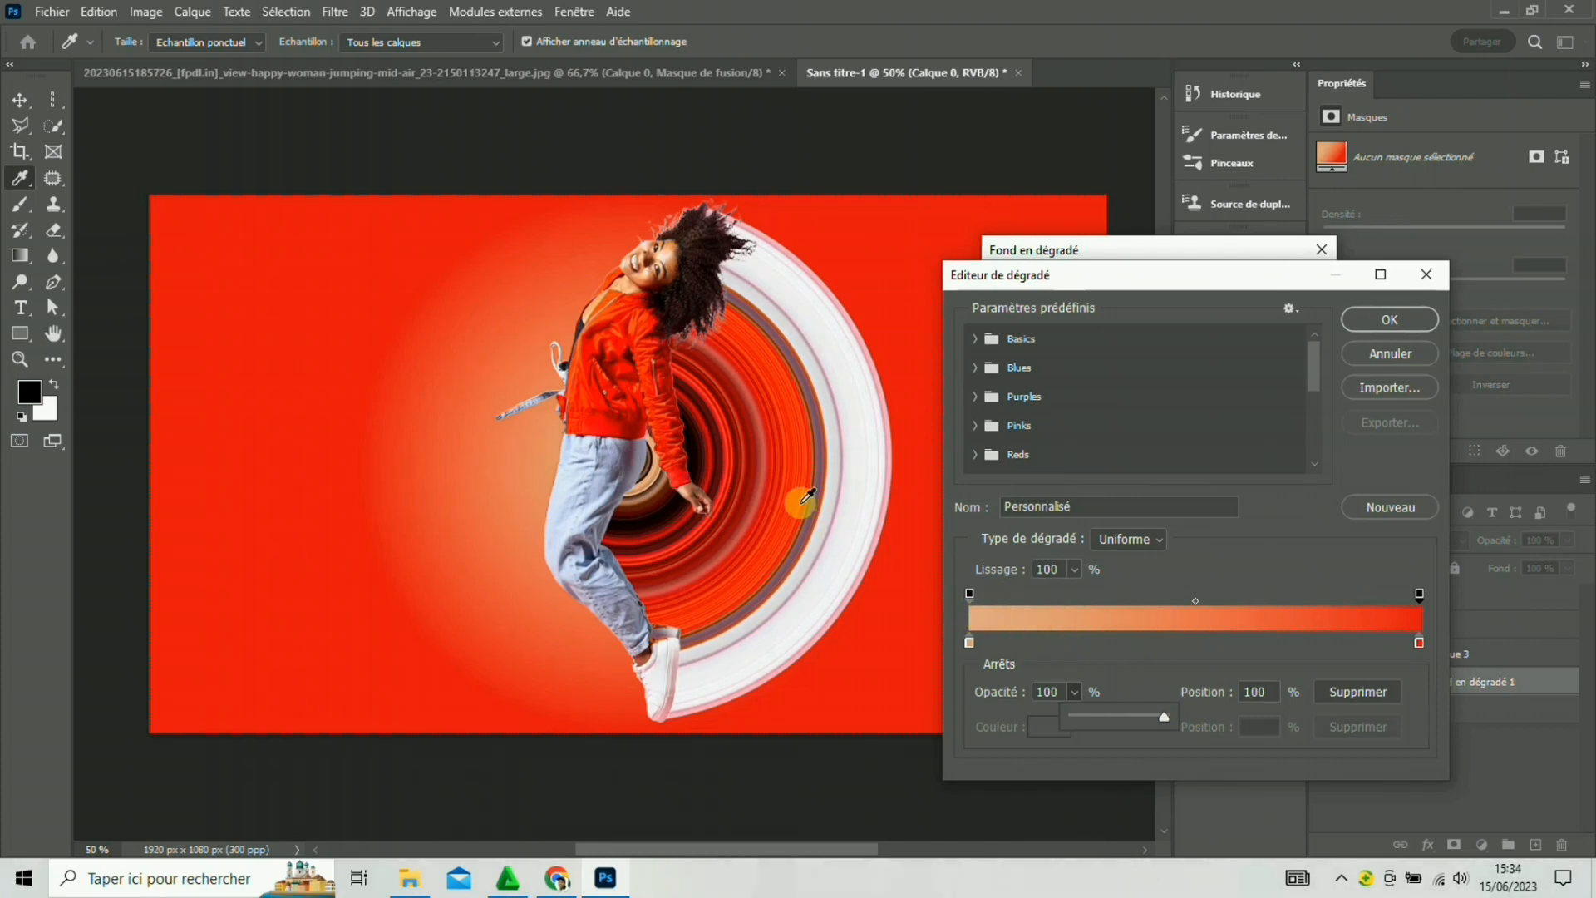
click(796, 482)
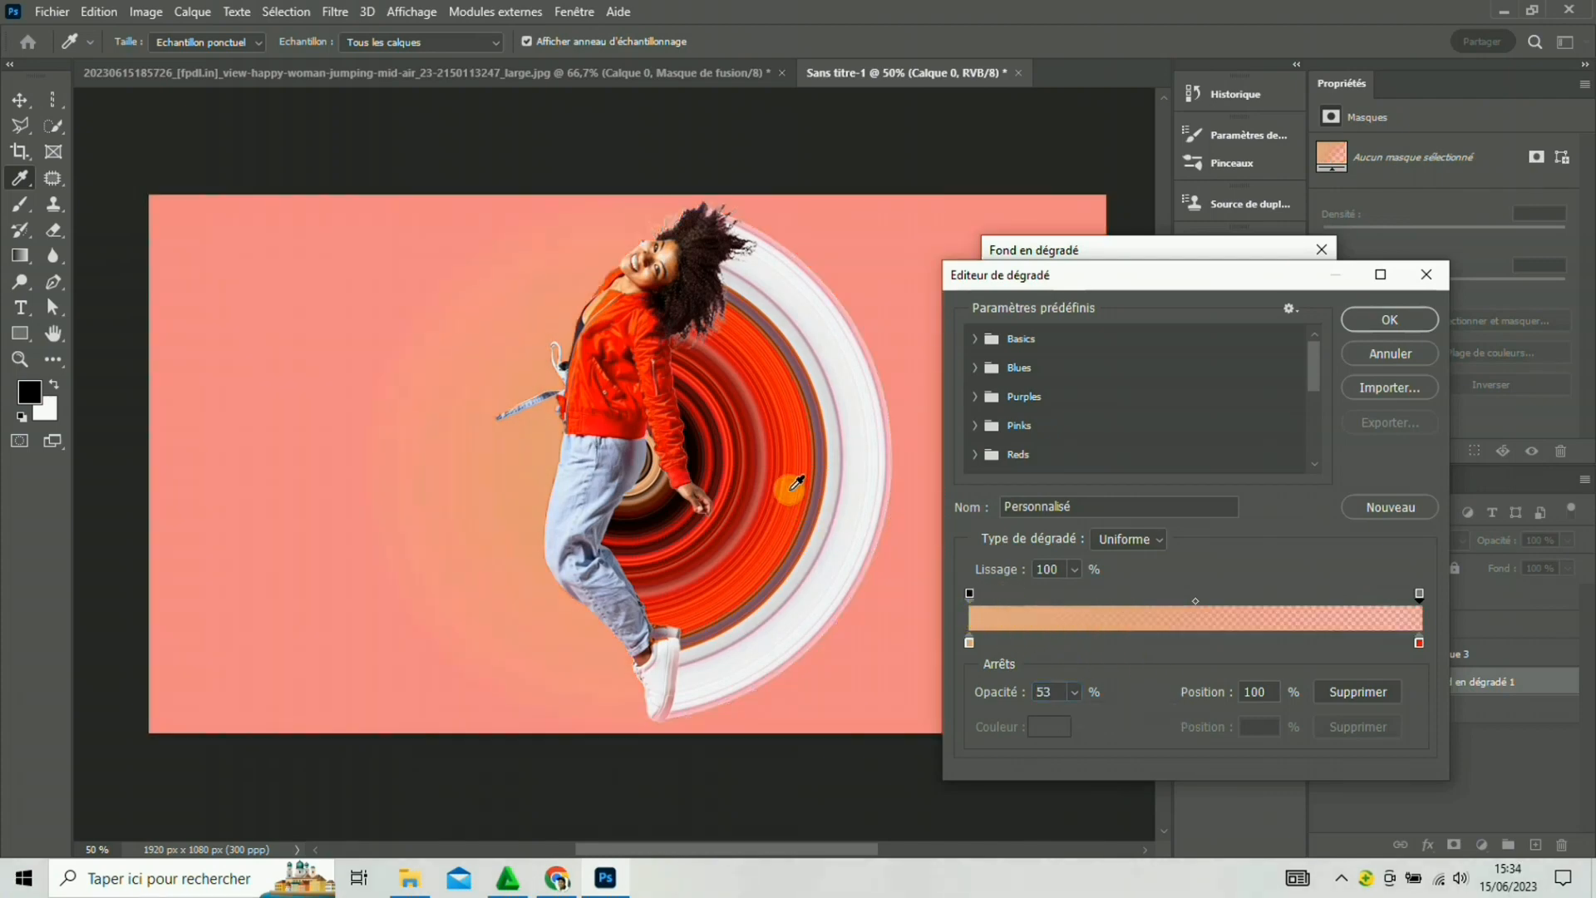
click(1074, 692)
click(1116, 716)
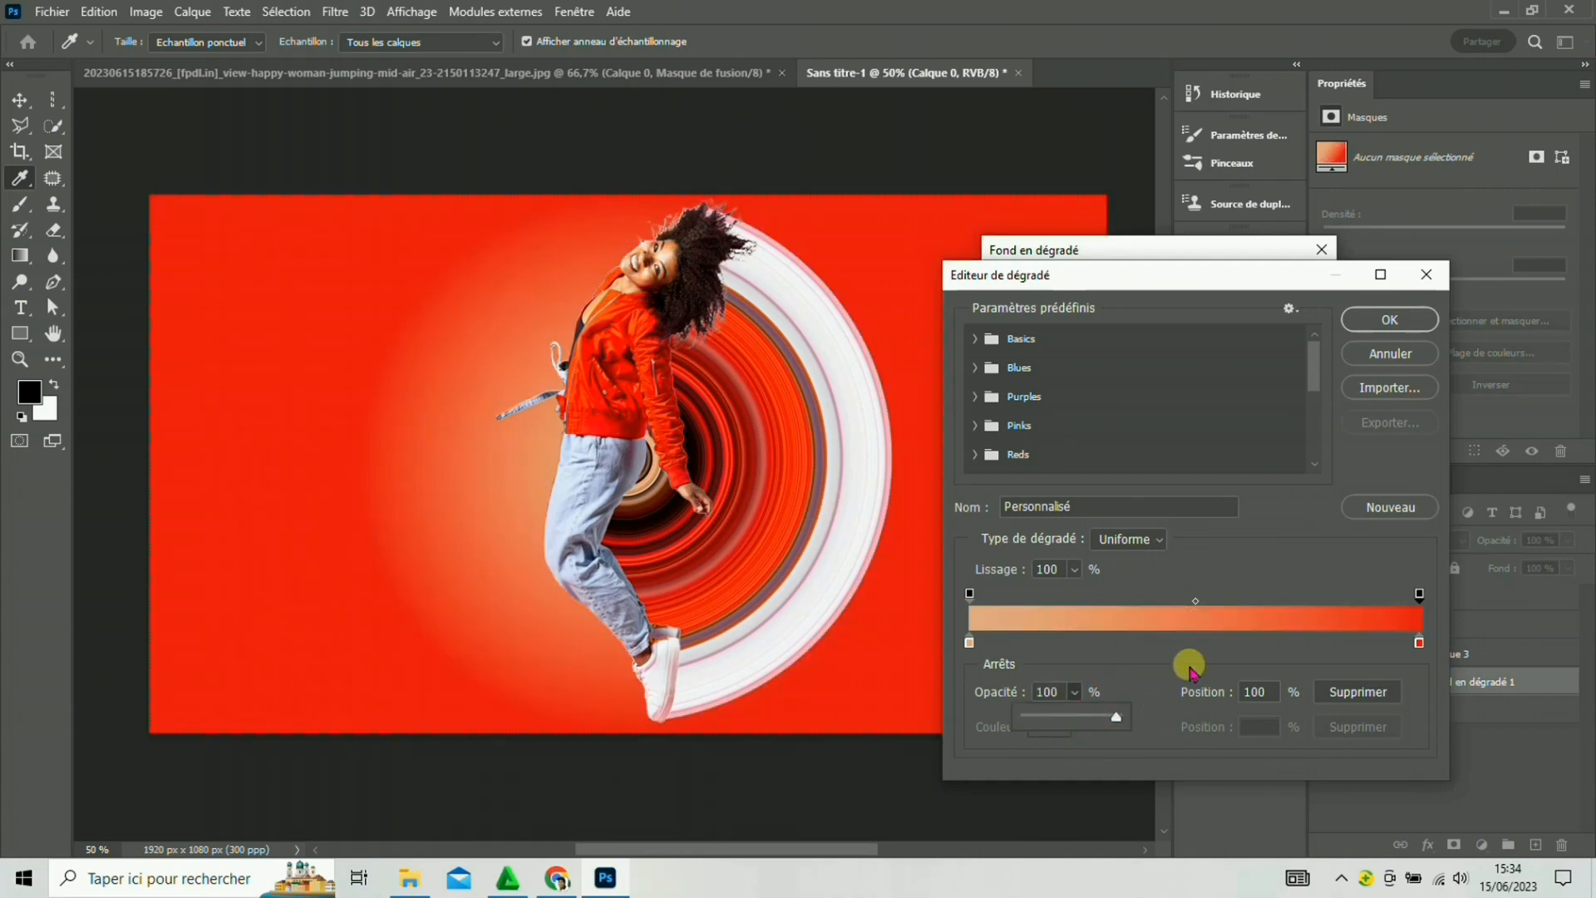
Resample the gradient's end colour from the disc's inner red bands, settling on a bright red.
click(1419, 643)
click(785, 437)
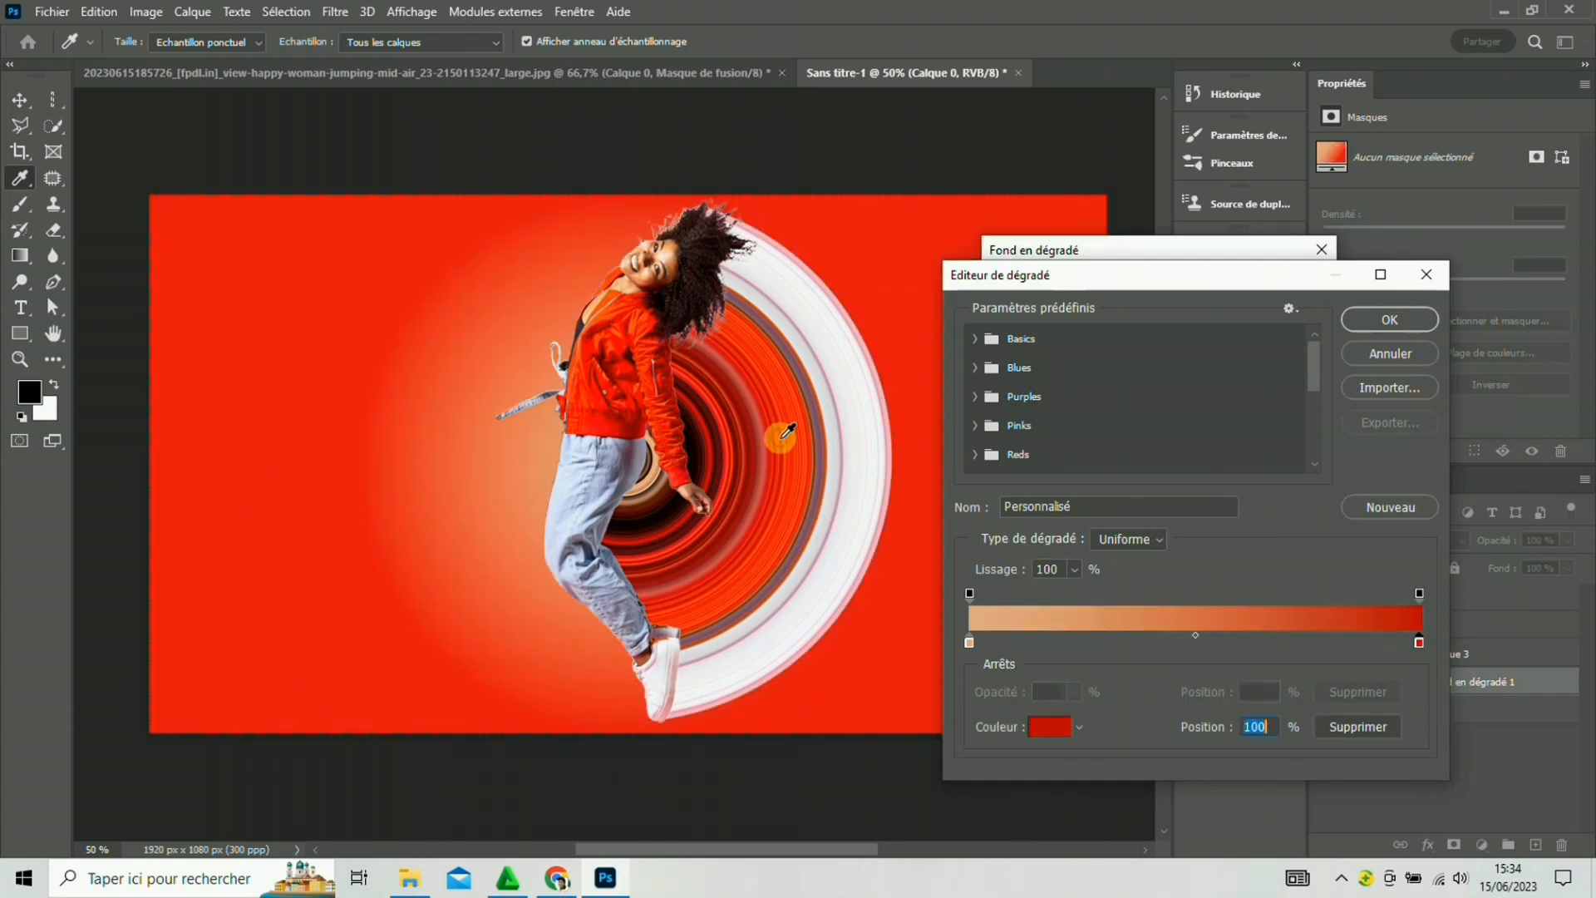
click(771, 429)
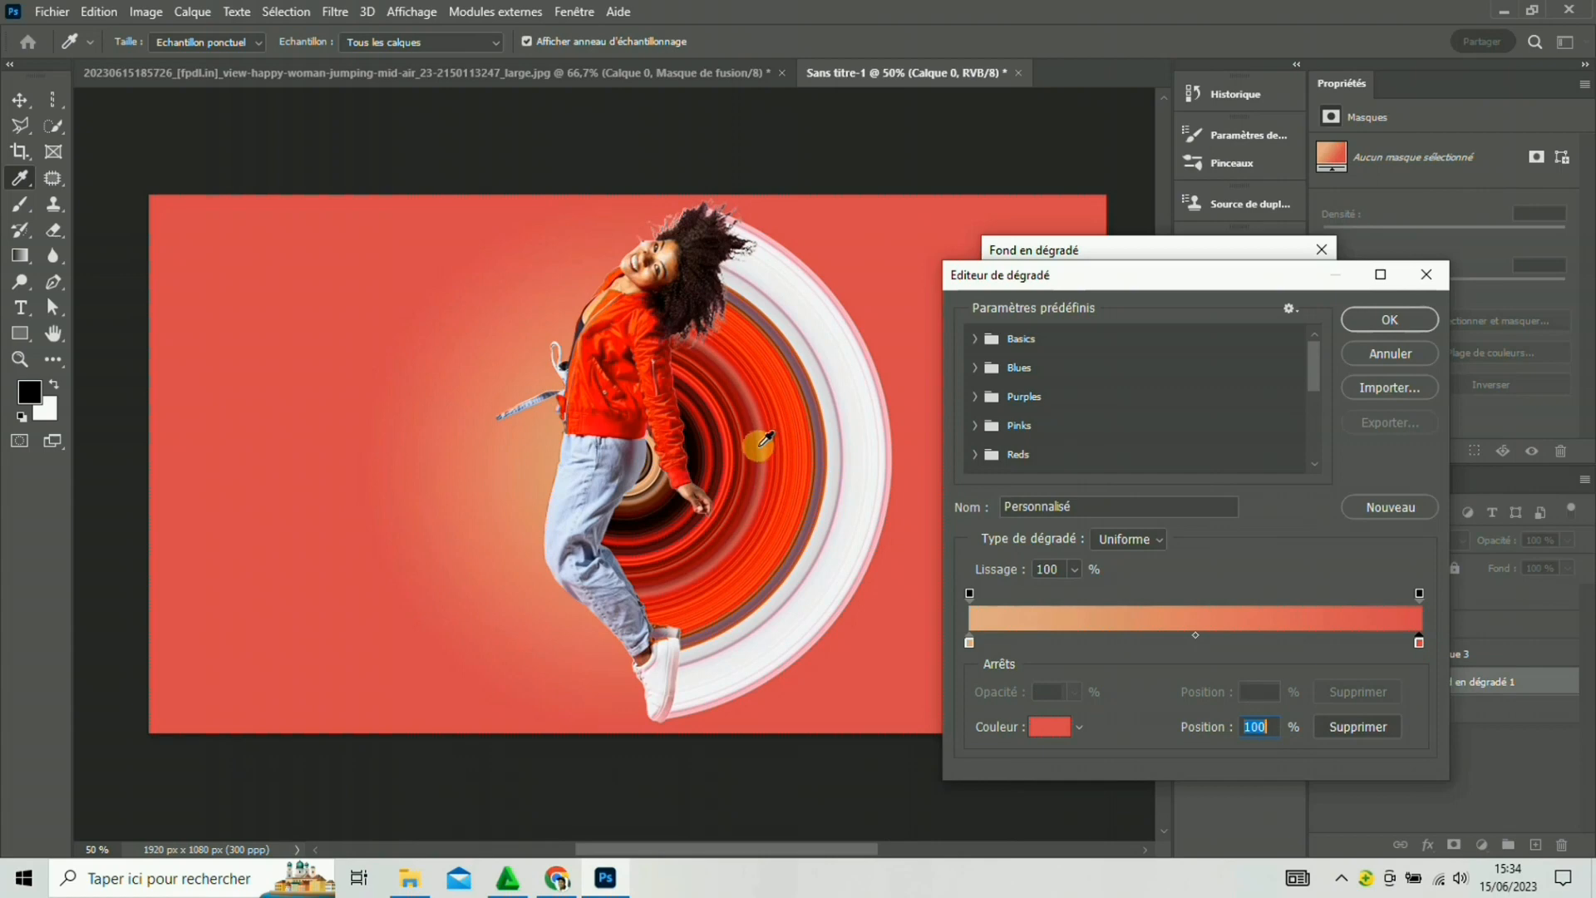
drag(760, 445, 731, 440)
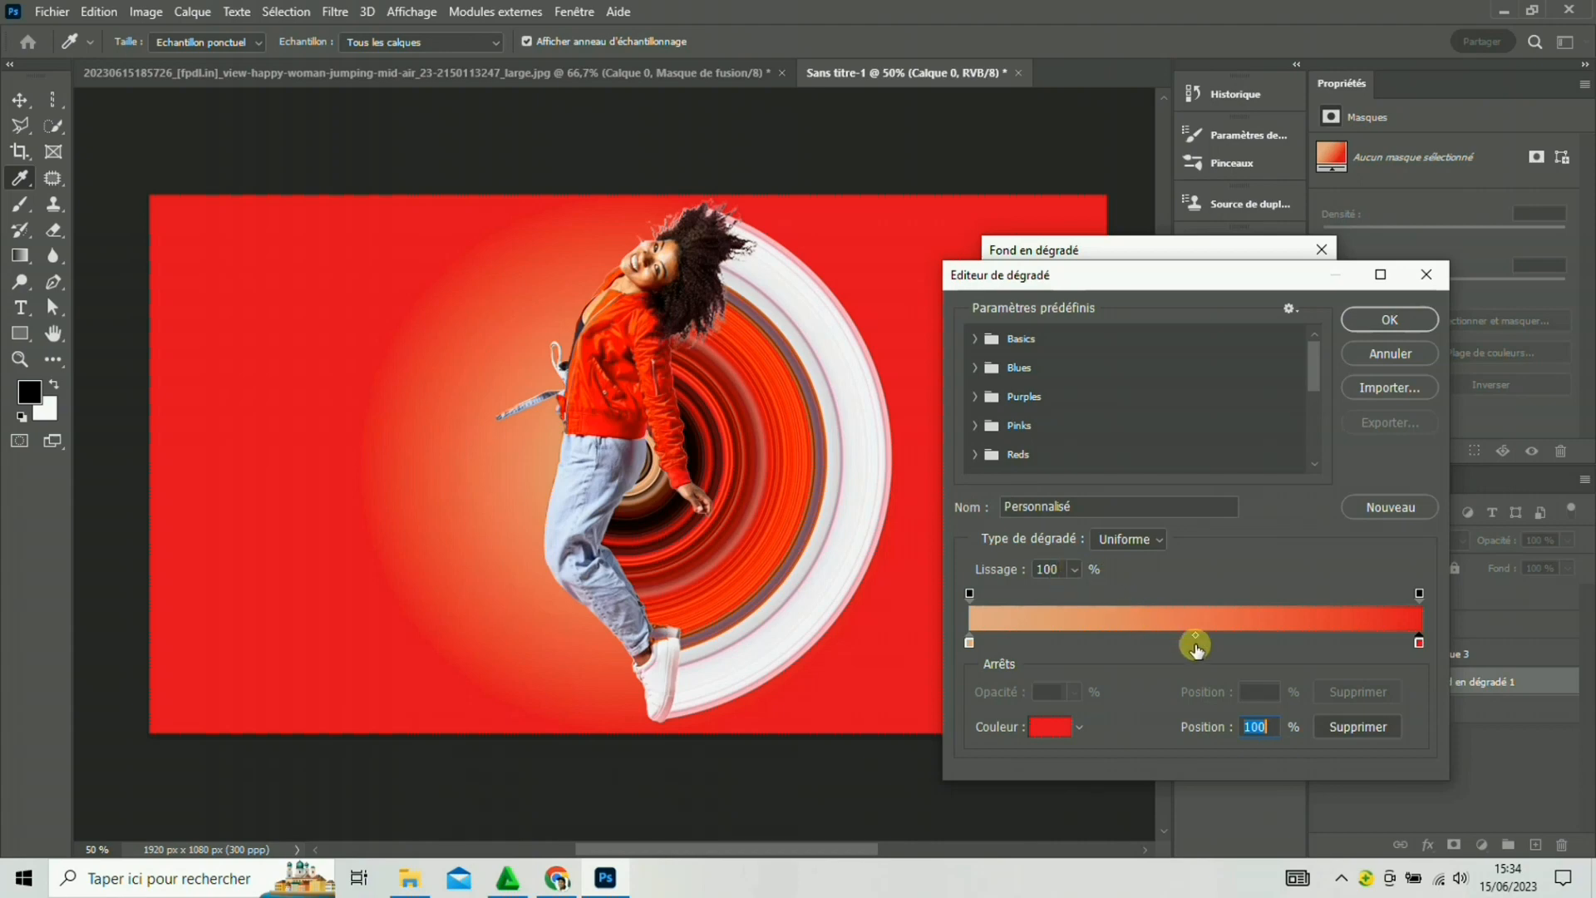
Reduce the gradient to a single 100% opacity stop at position 42% and shift its tan colour stop to 31%.
drag(1198, 639, 1250, 640)
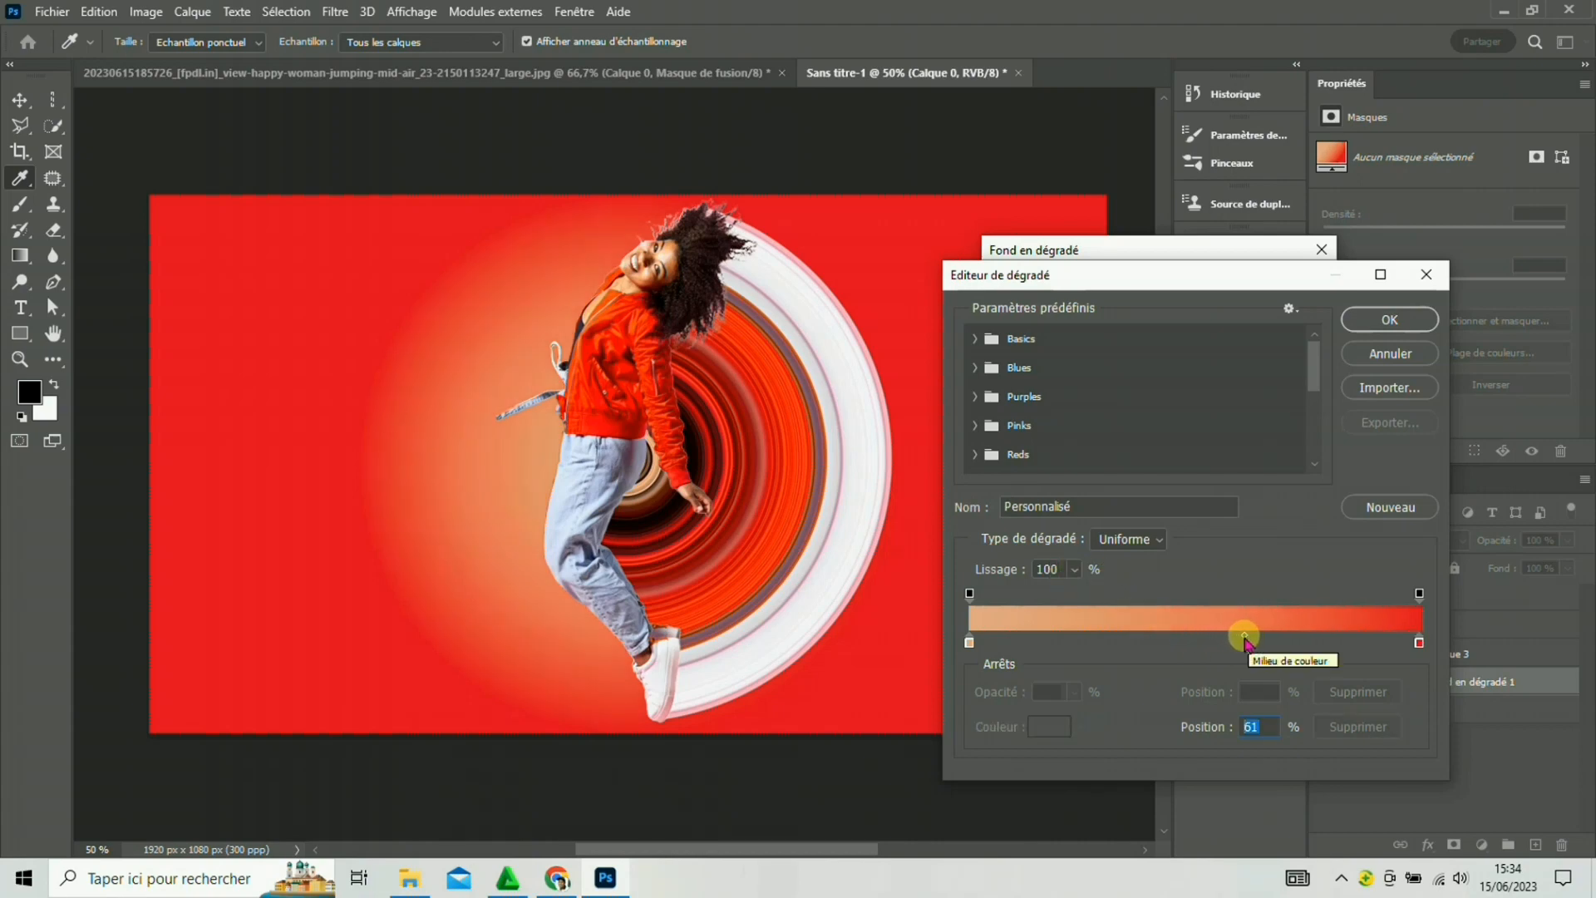
drag(971, 596, 1234, 586)
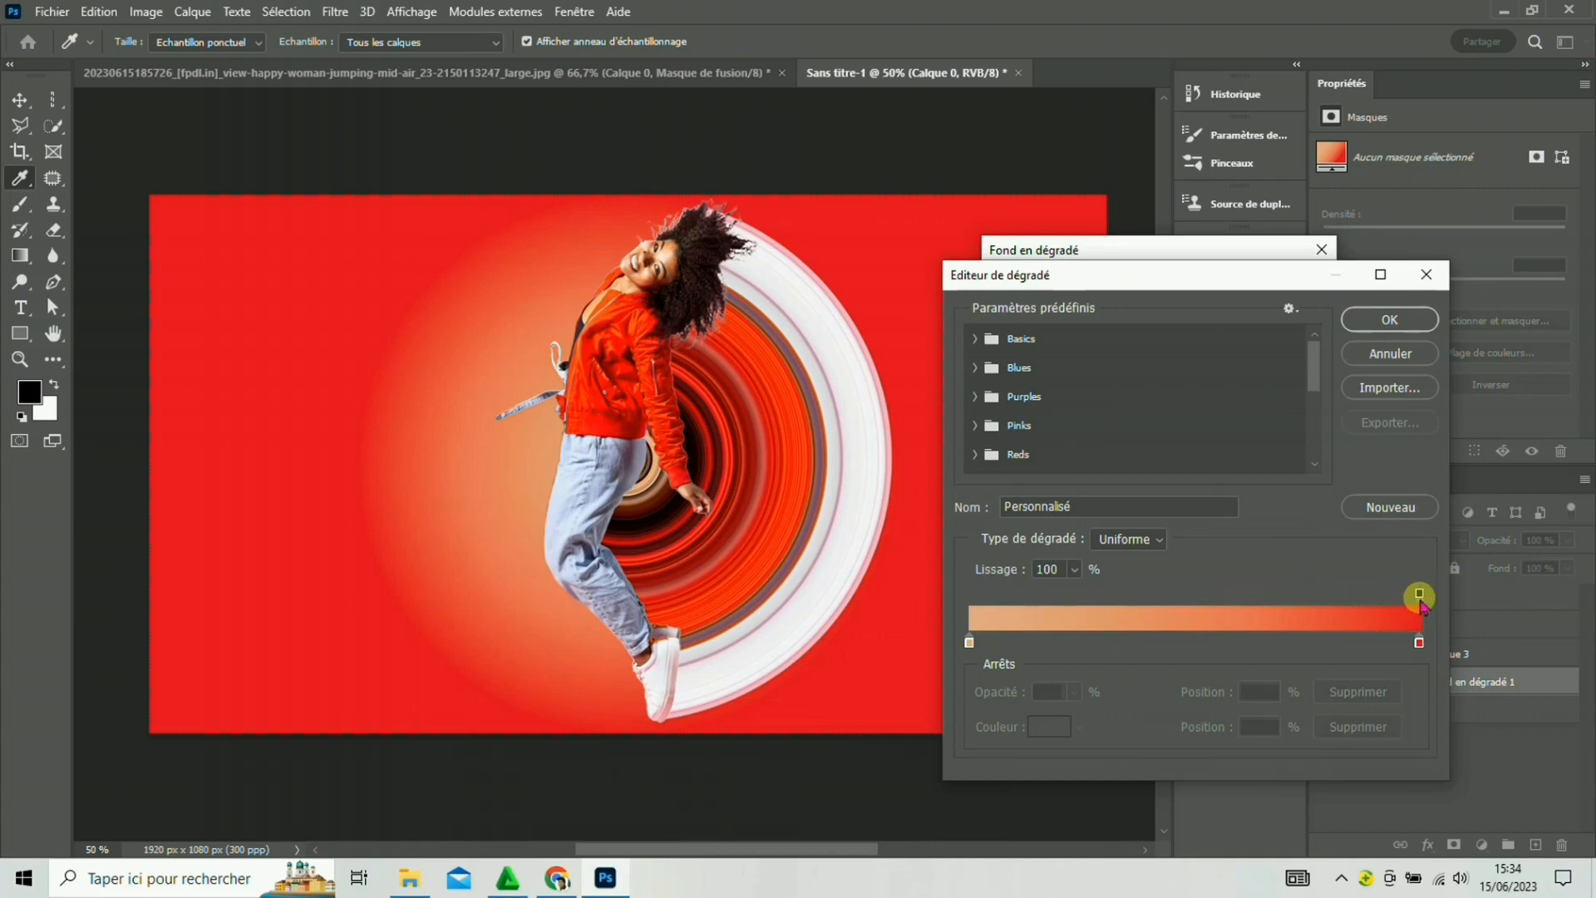
drag(1419, 593, 1353, 594)
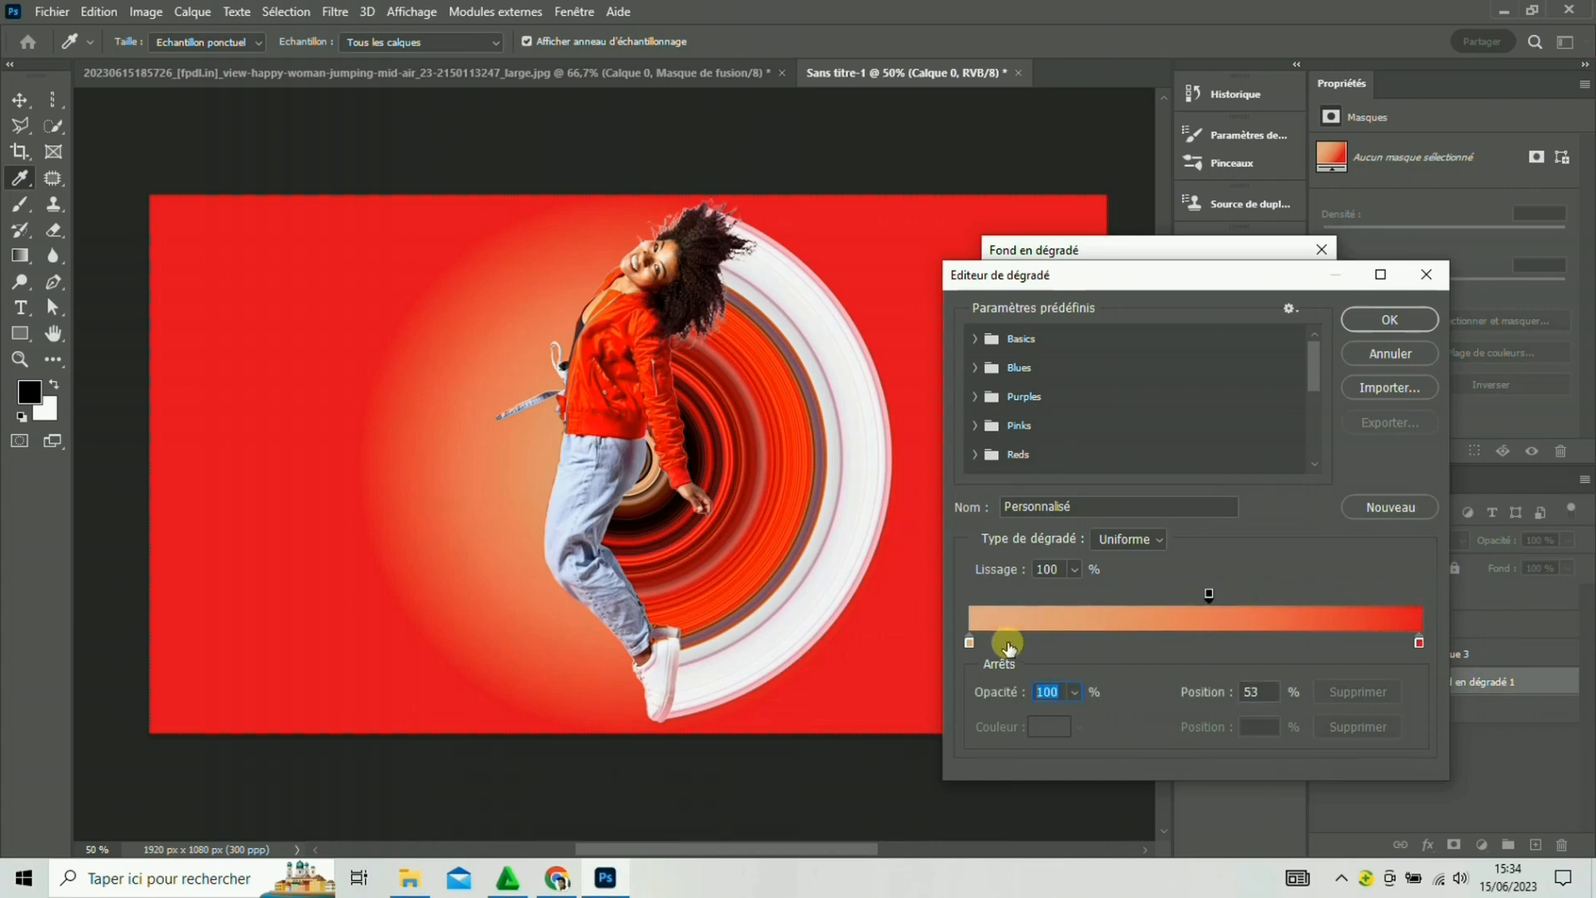
drag(970, 643, 1107, 642)
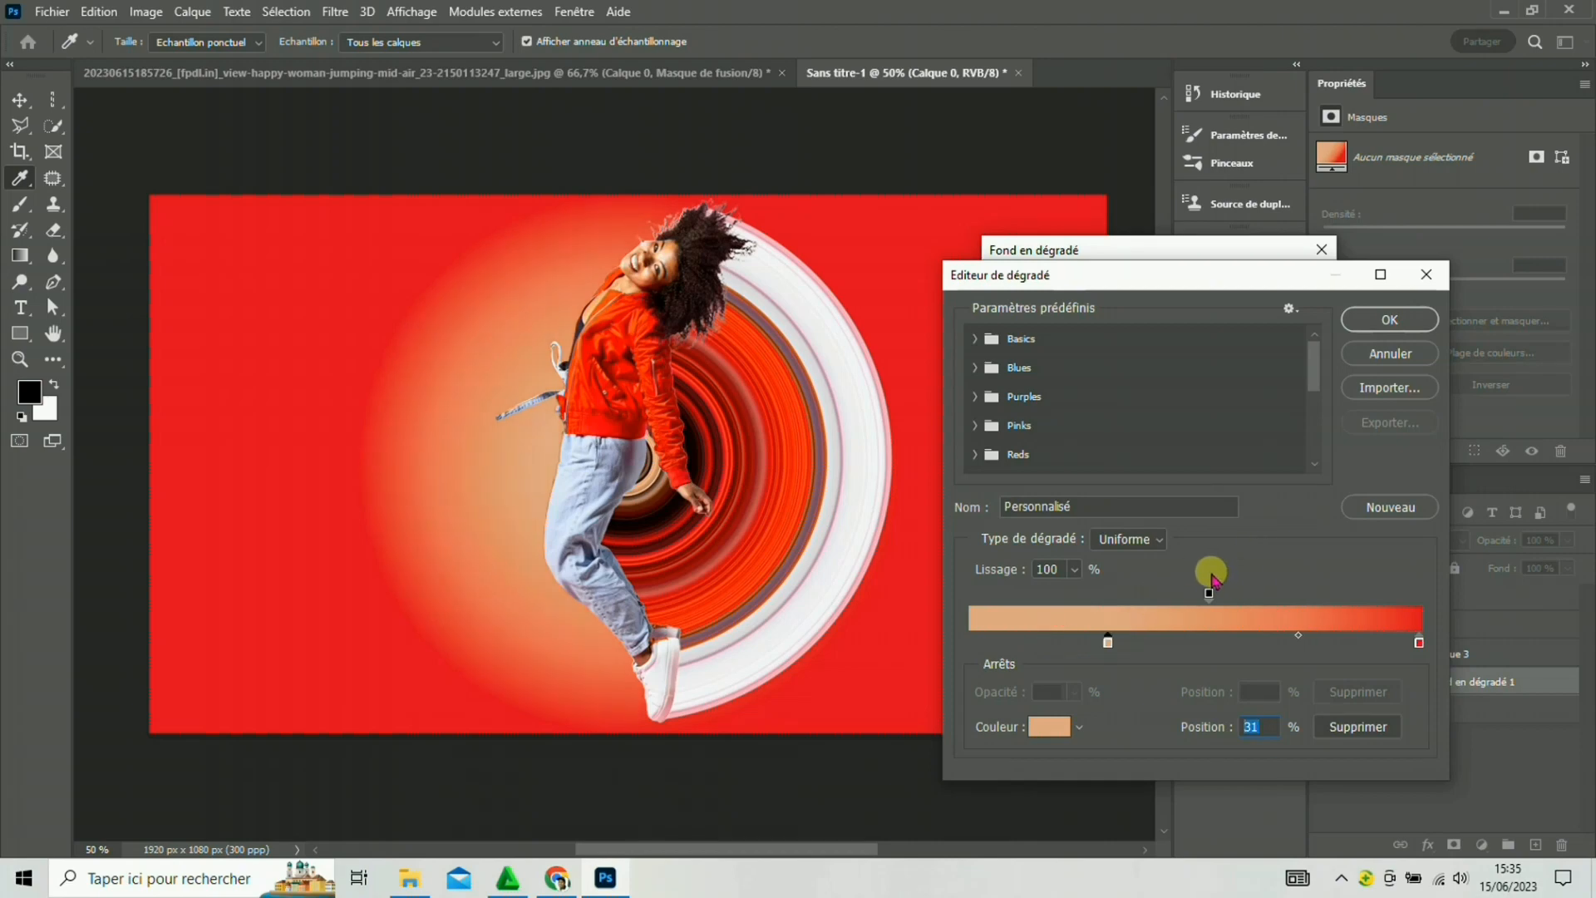
drag(1209, 593, 1160, 592)
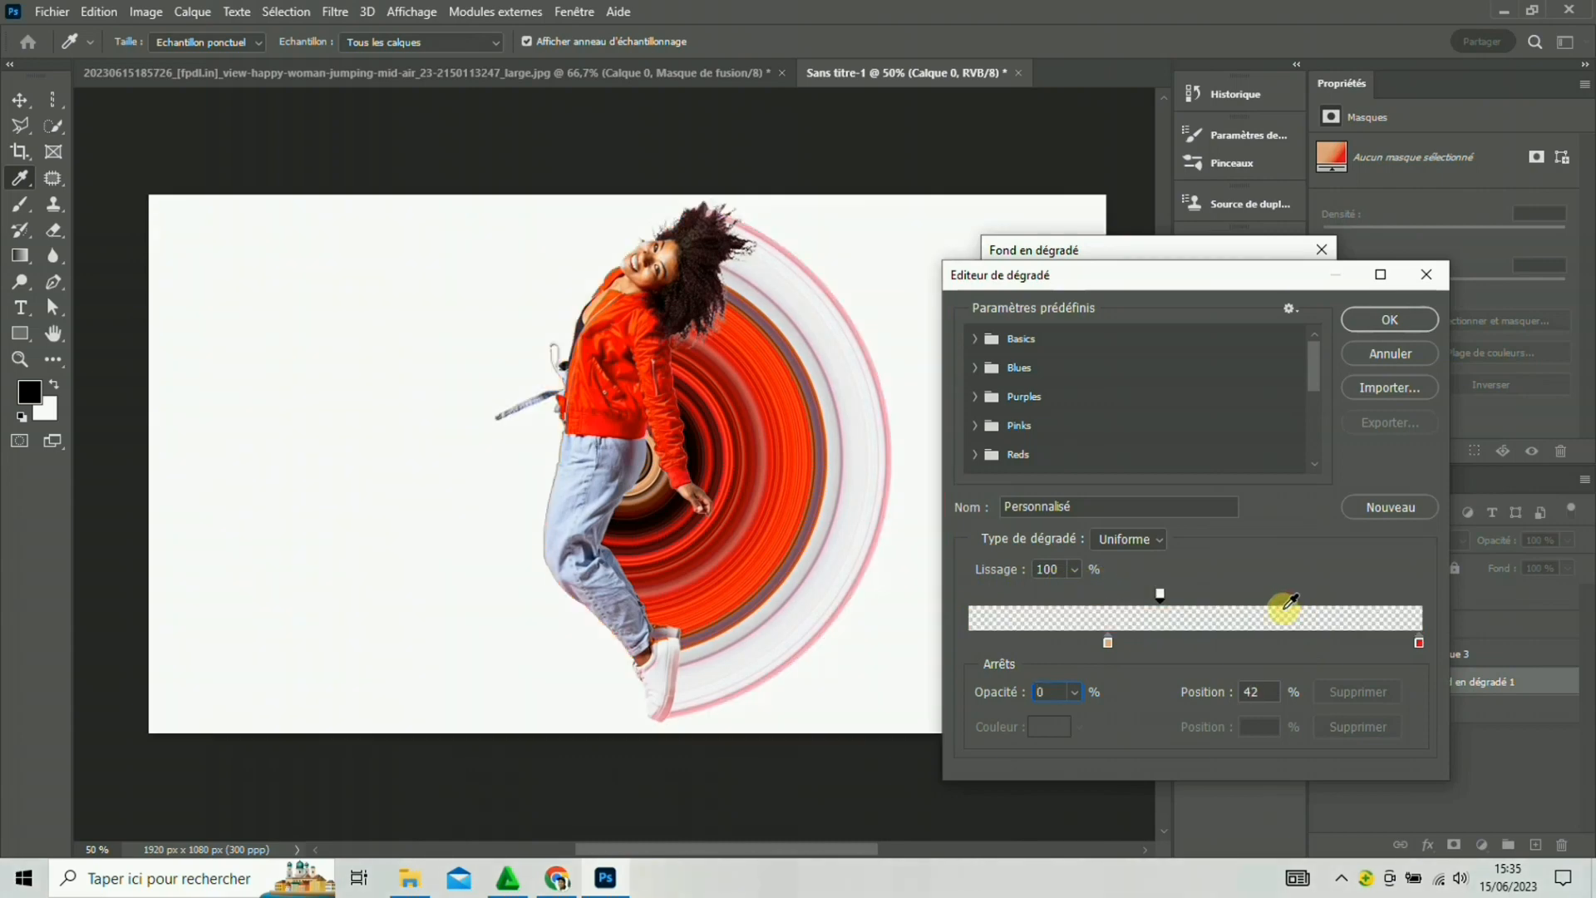
Move the gradient's tan colour stop to 20%, set its colour midpoint to 40%, and apply the radial gradient fill.
drag(1107, 642, 1060, 642)
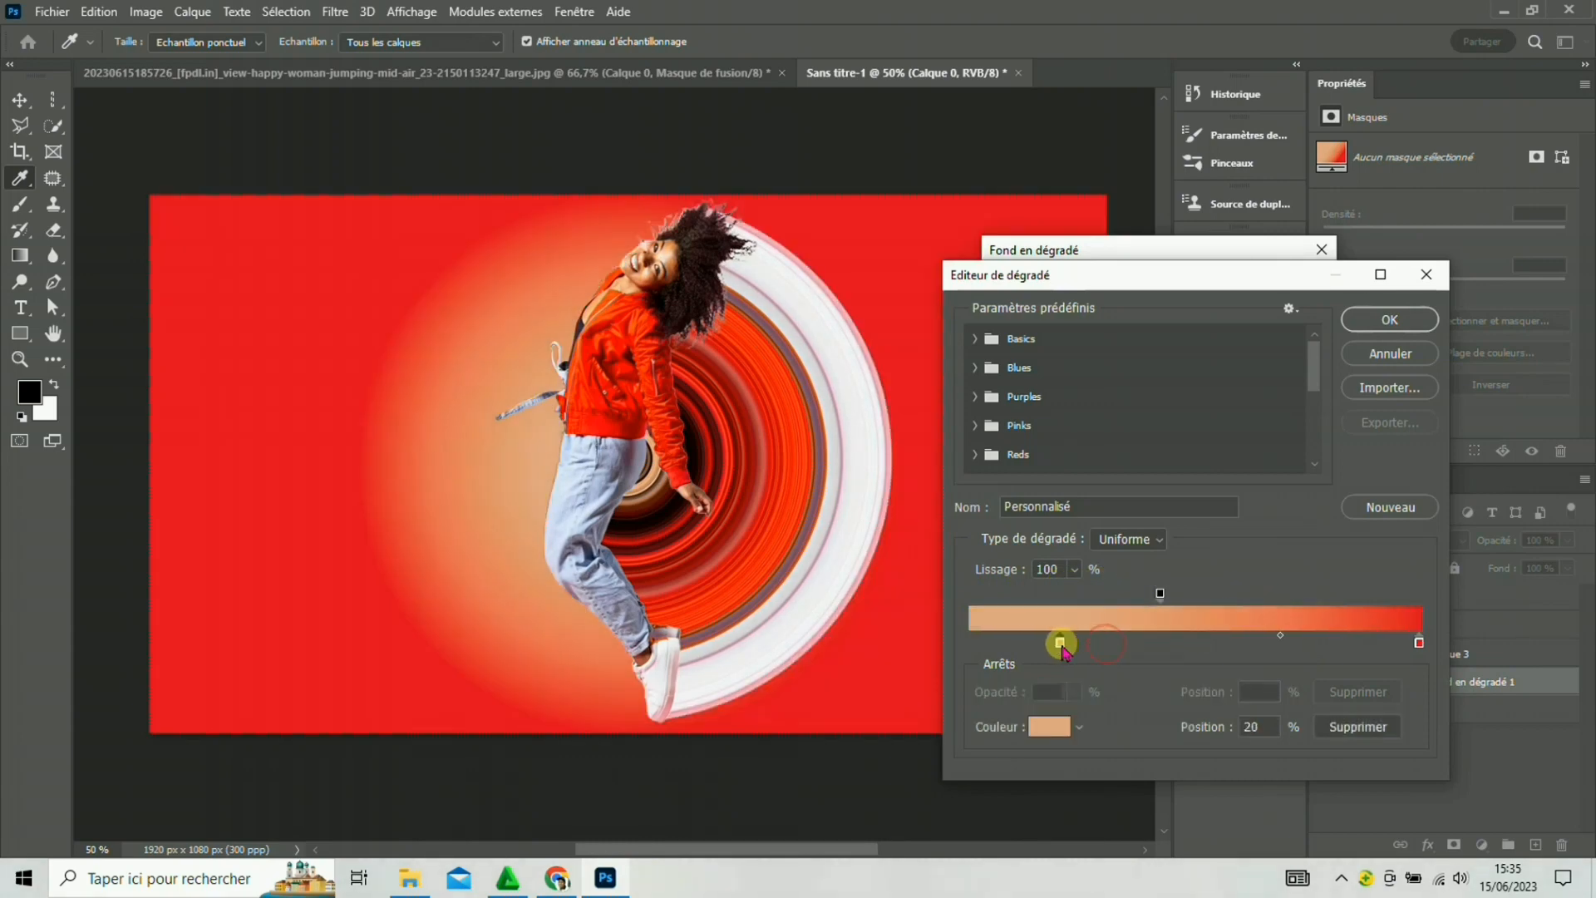
drag(1278, 638, 1205, 635)
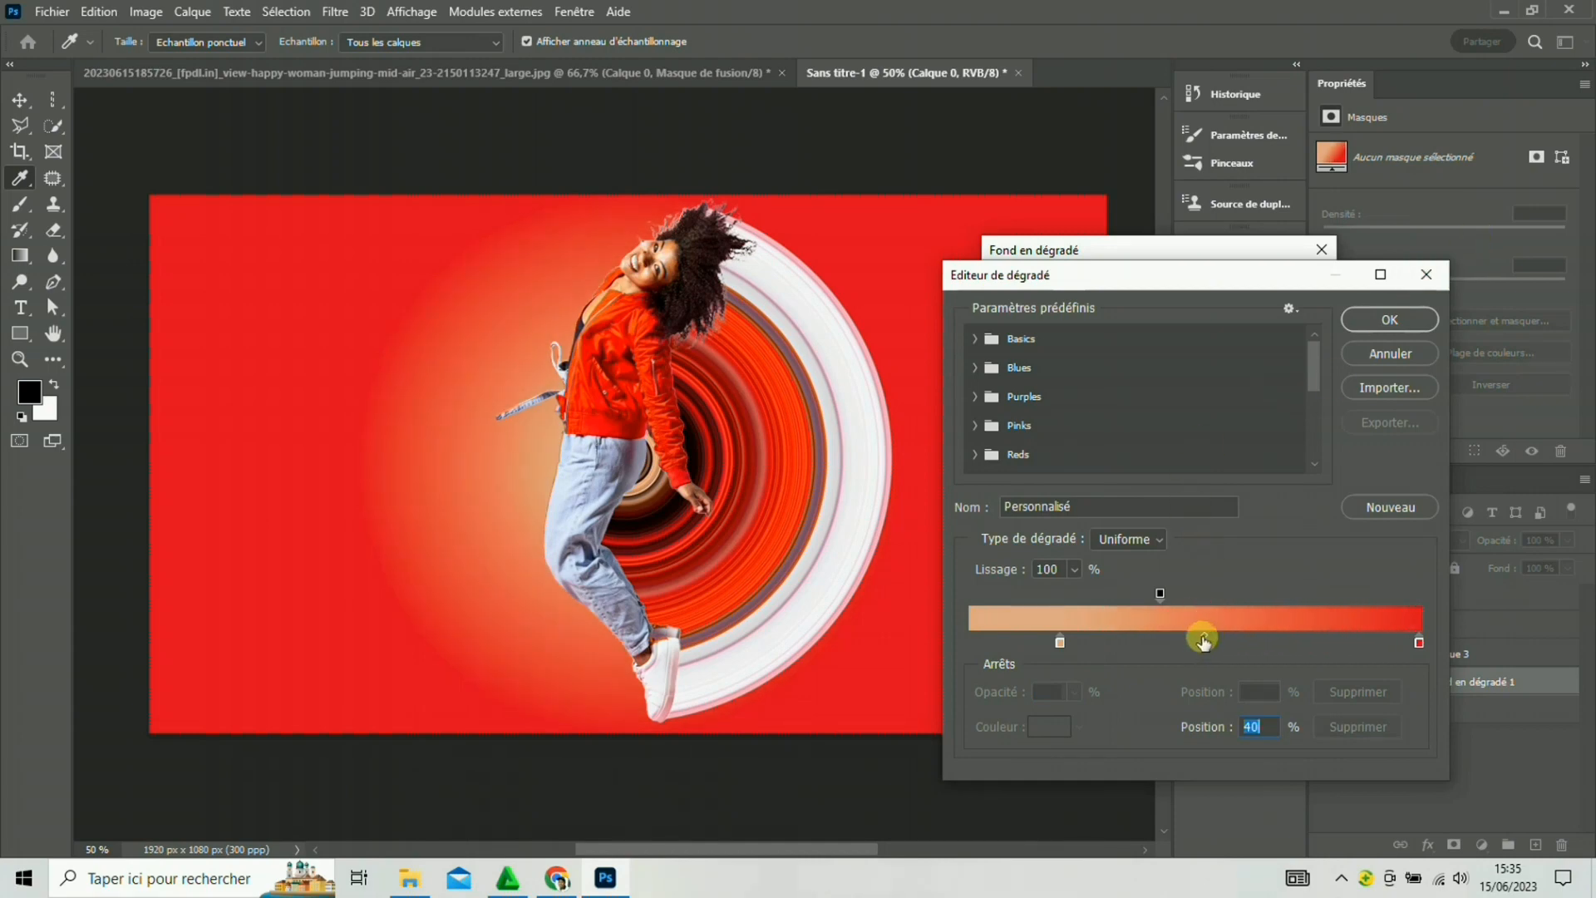
click(1384, 319)
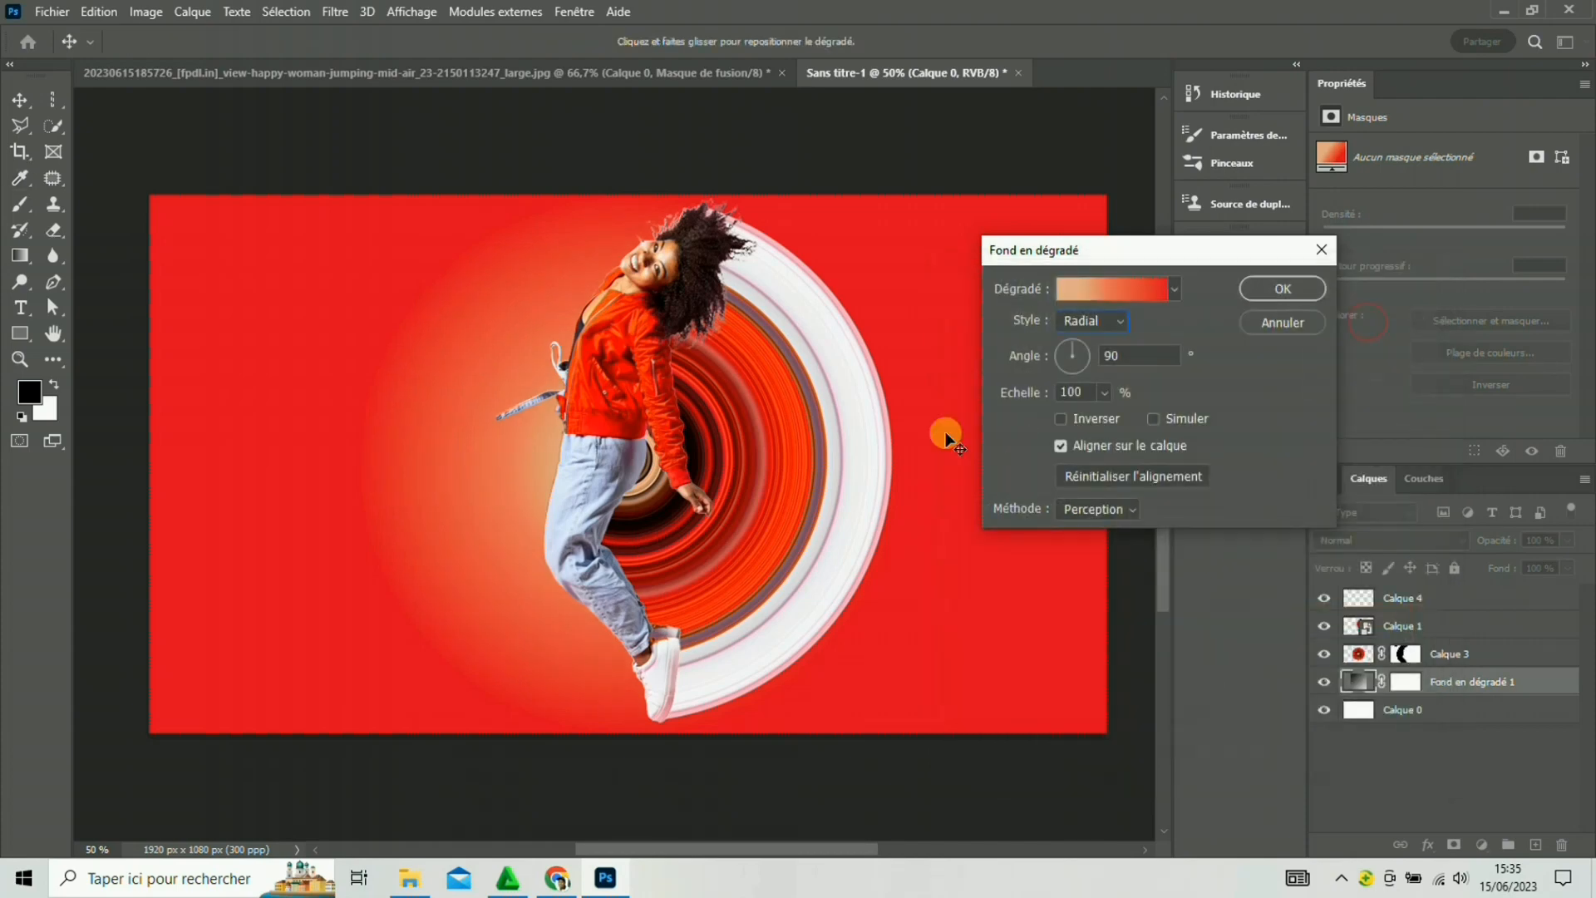
click(1257, 291)
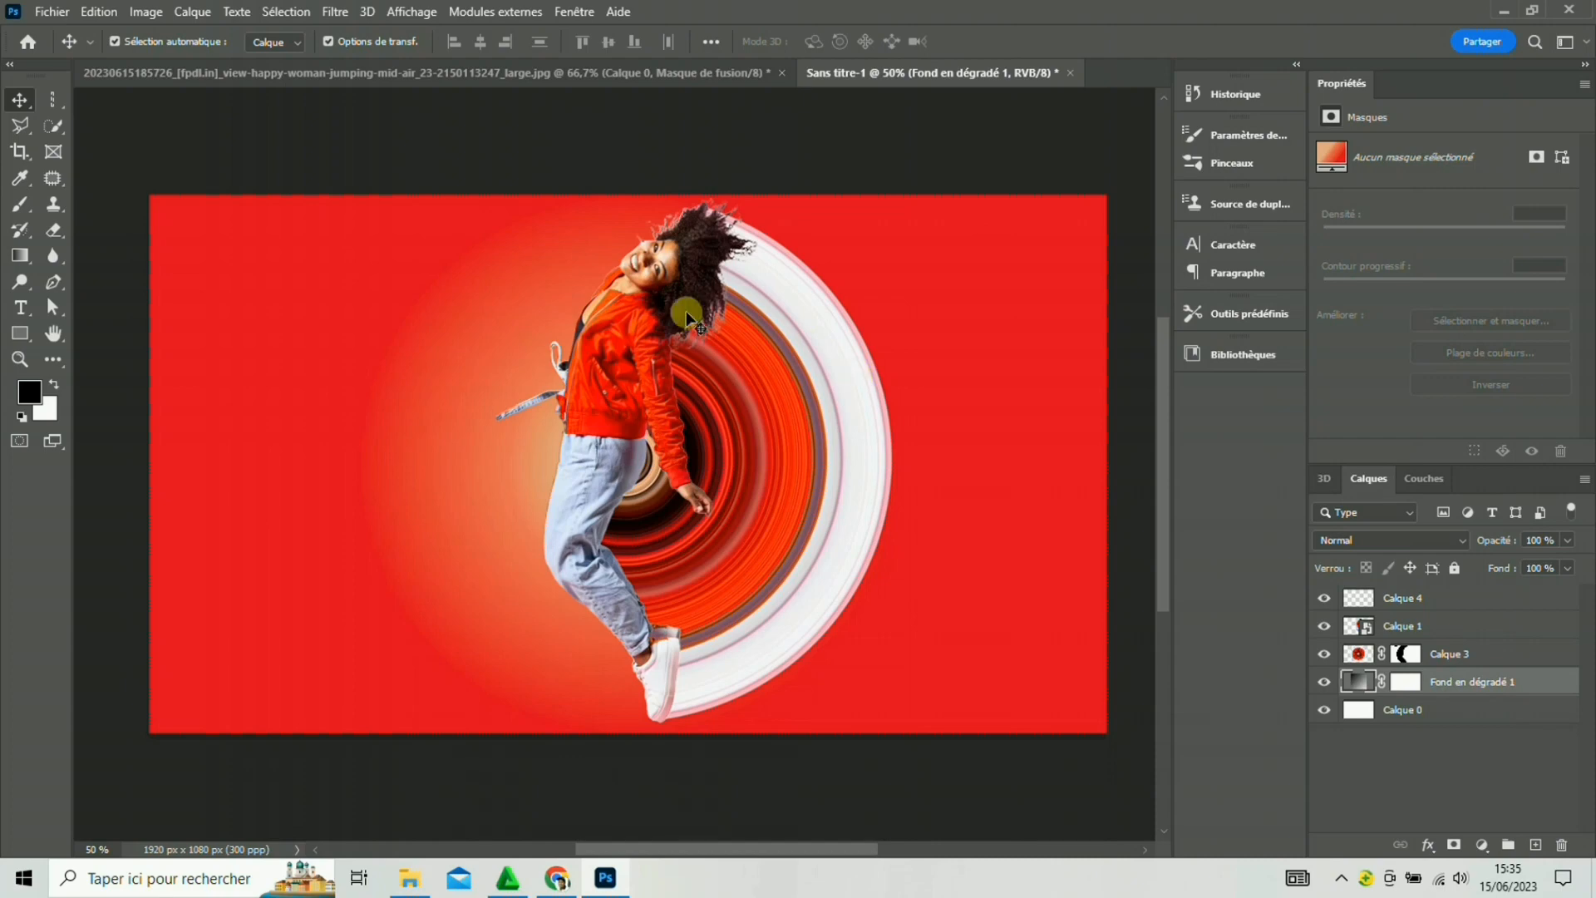
Crop both sides of the canvas symmetrically to 1516 x 1080 px, keeping the full height.
click(18, 151)
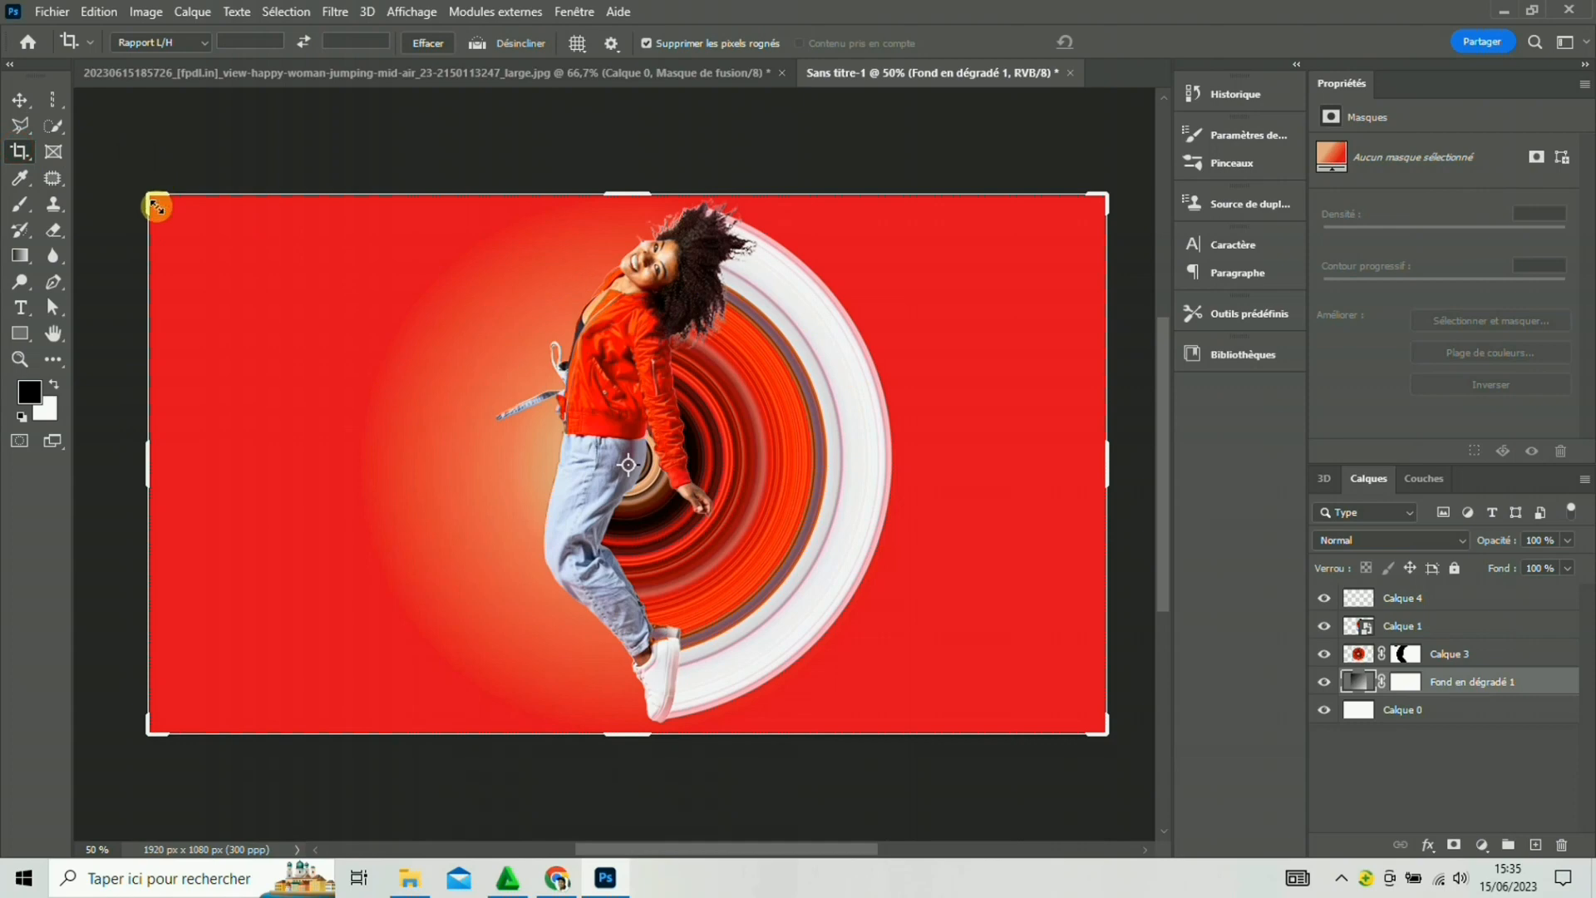
drag(146, 455, 227, 458)
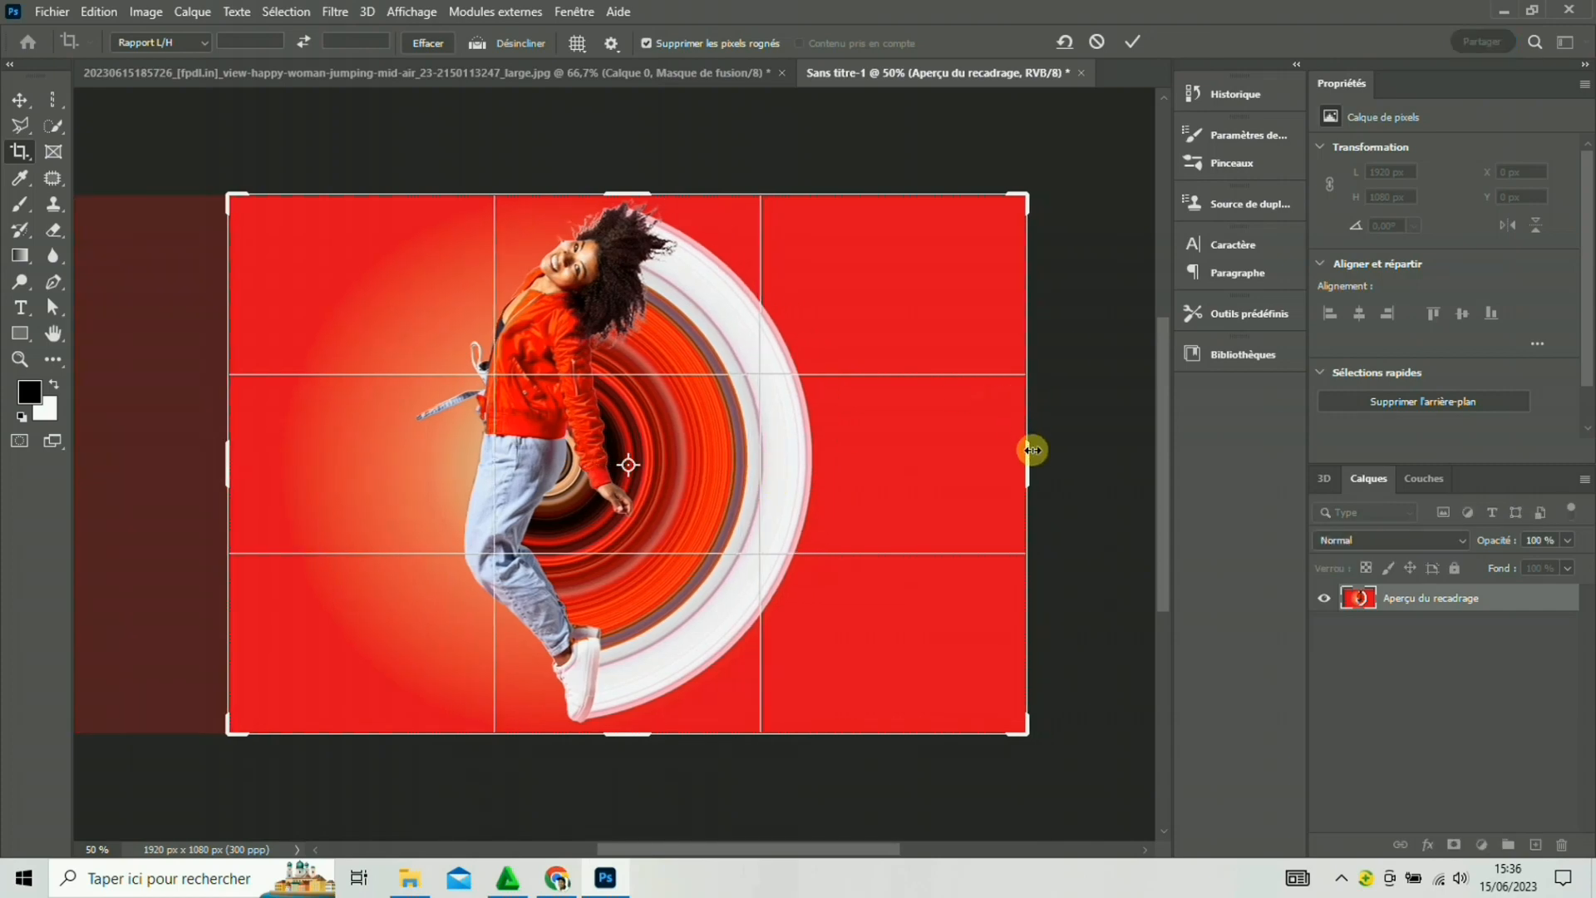
drag(1032, 449, 1008, 447)
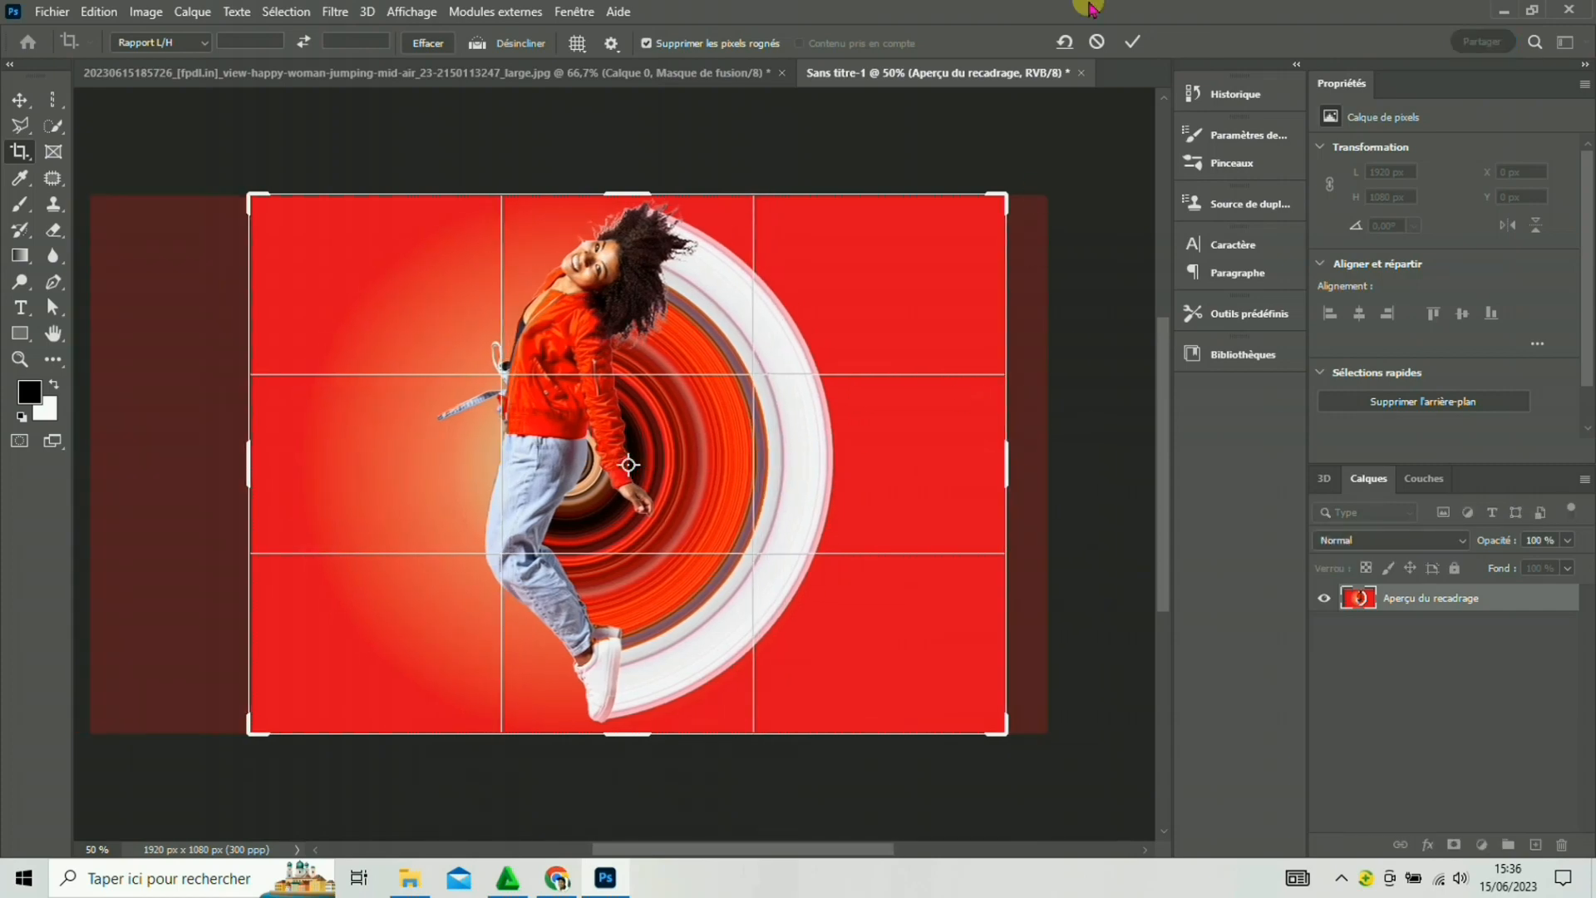
click(1132, 40)
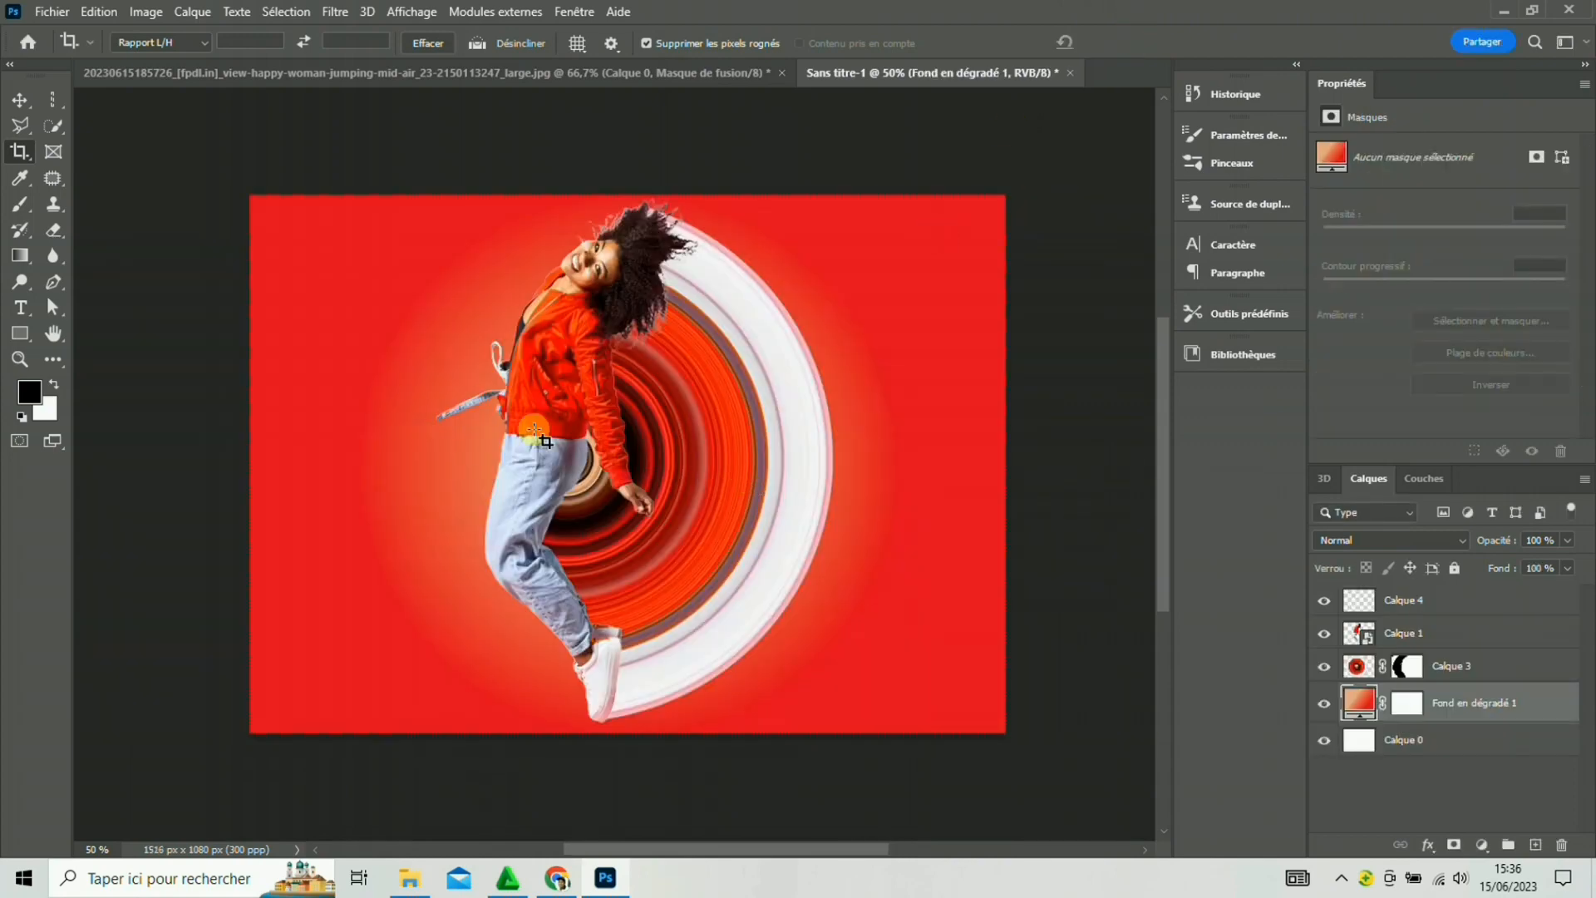
Paint a single soft black spot on the empty layer Calque 4, beside the woman, with a 372 px brush.
click(1373, 600)
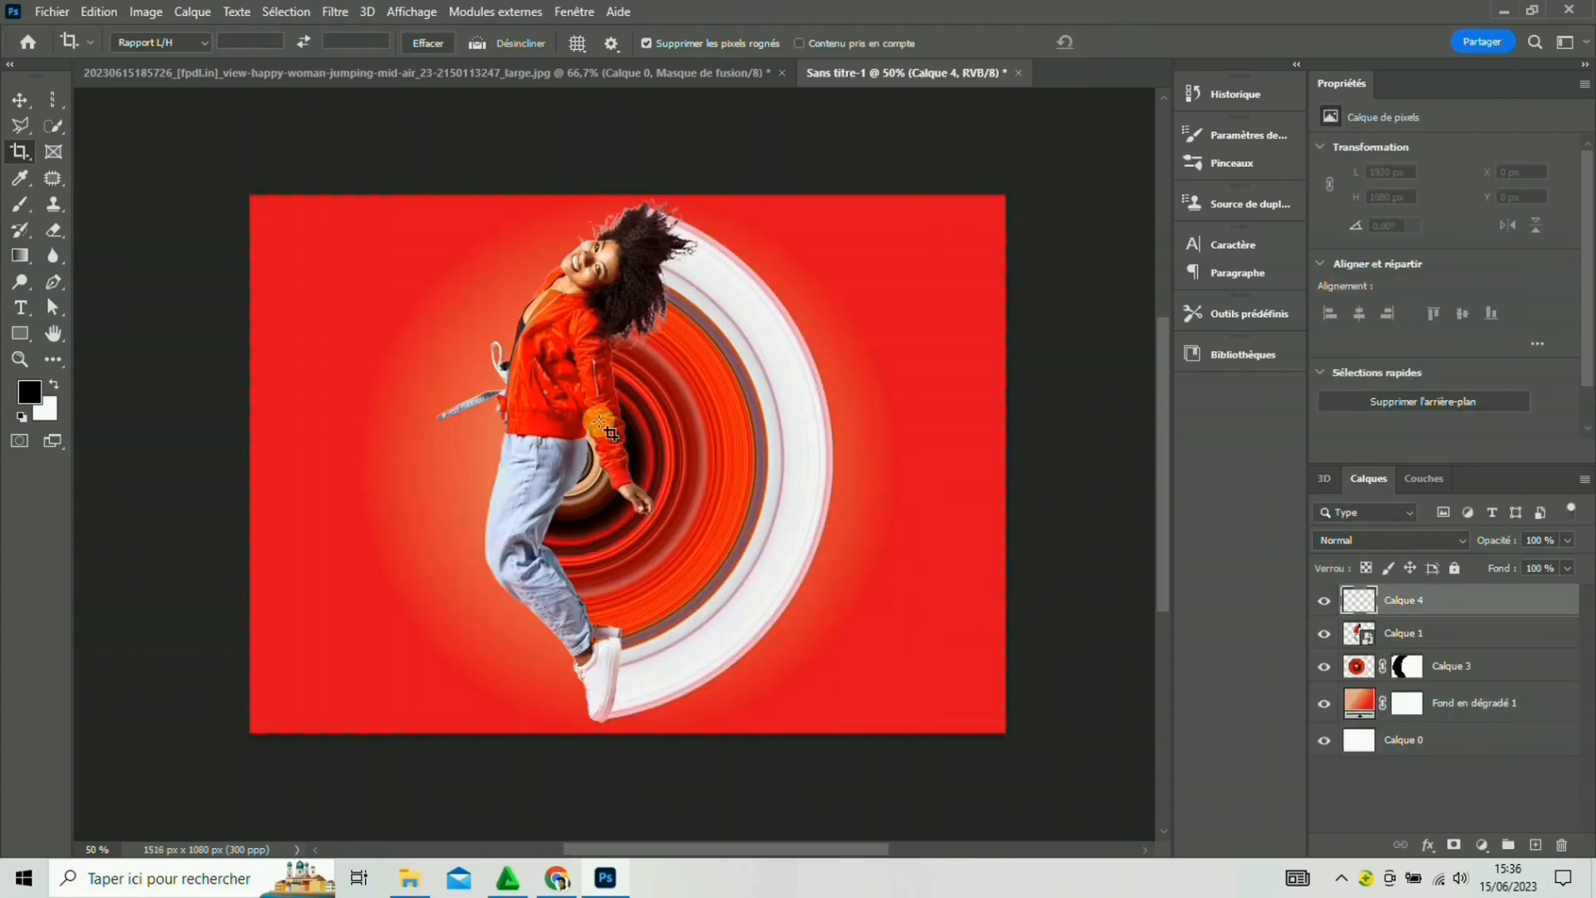
click(20, 204)
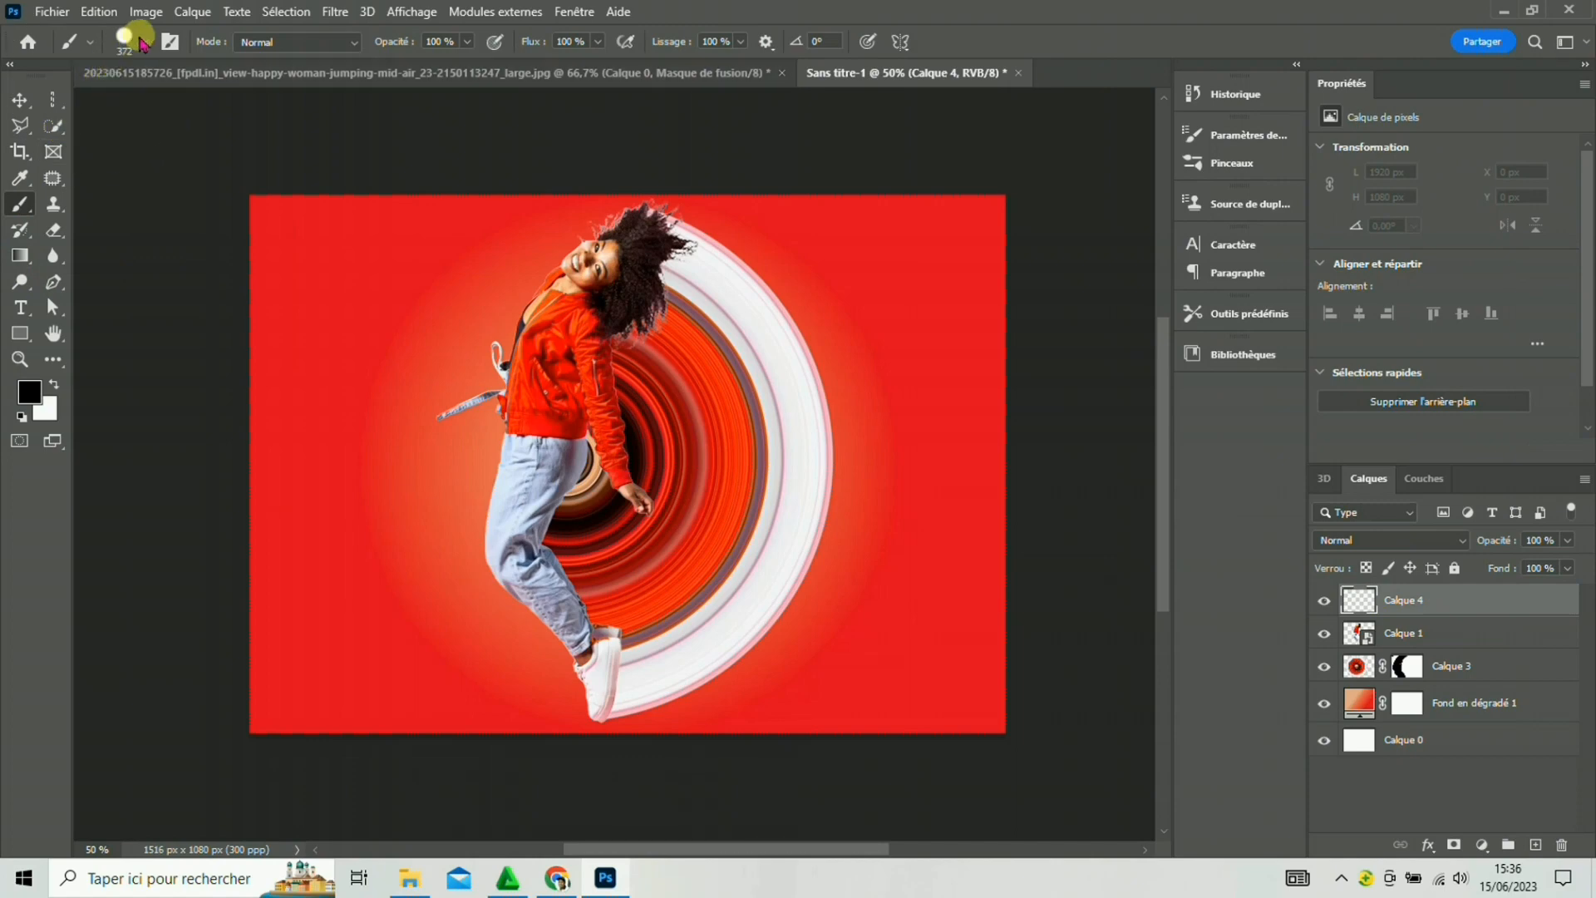
click(133, 40)
drag(248, 150, 119, 153)
click(392, 421)
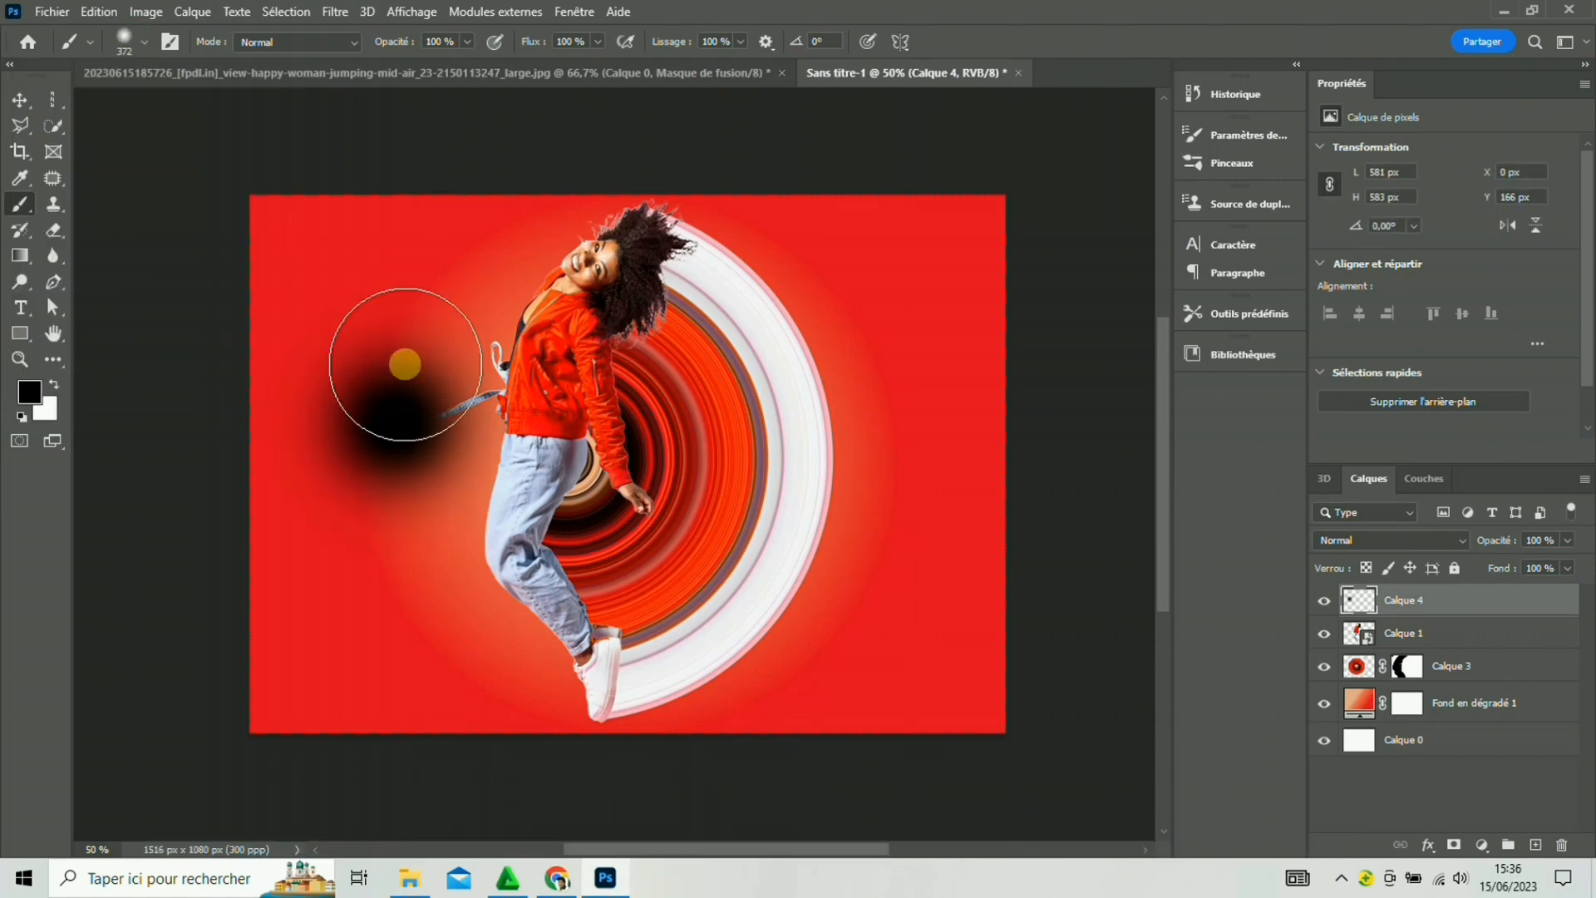
Flatten the black spot into a ground shadow about 566 x 39 px and place it beneath the woman's shoes.
click(19, 99)
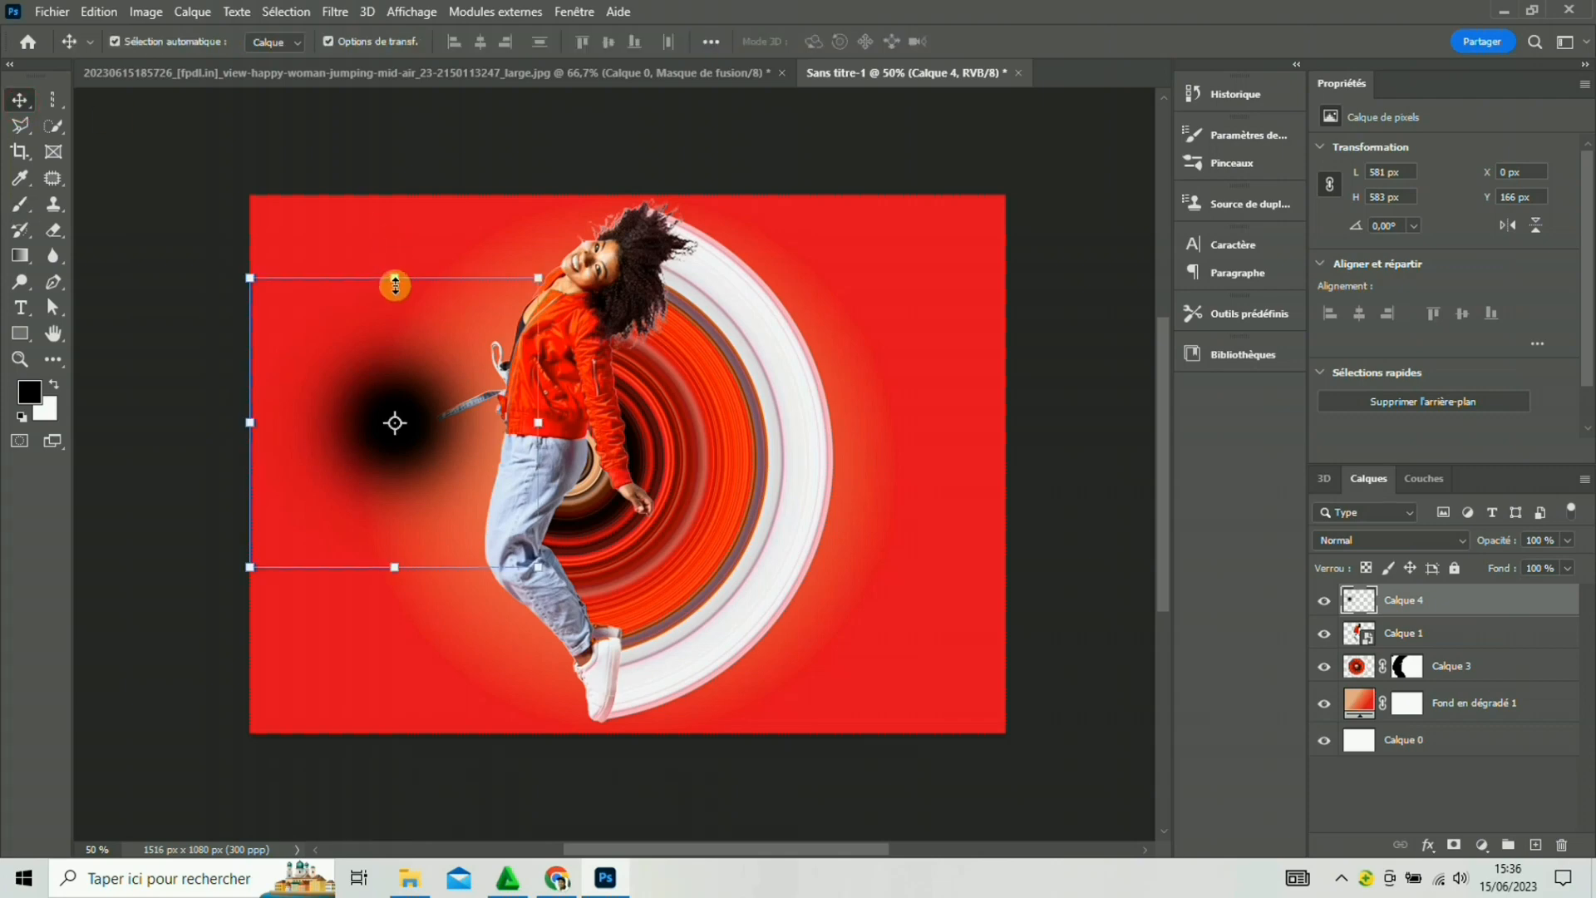
mouse_move(395, 285)
mouse_down()
mouse_move(394, 549)
mouse_move(558, 659)
mouse_move(615, 728)
mouse_move(597, 730)
mouse_up()
click(1142, 41)
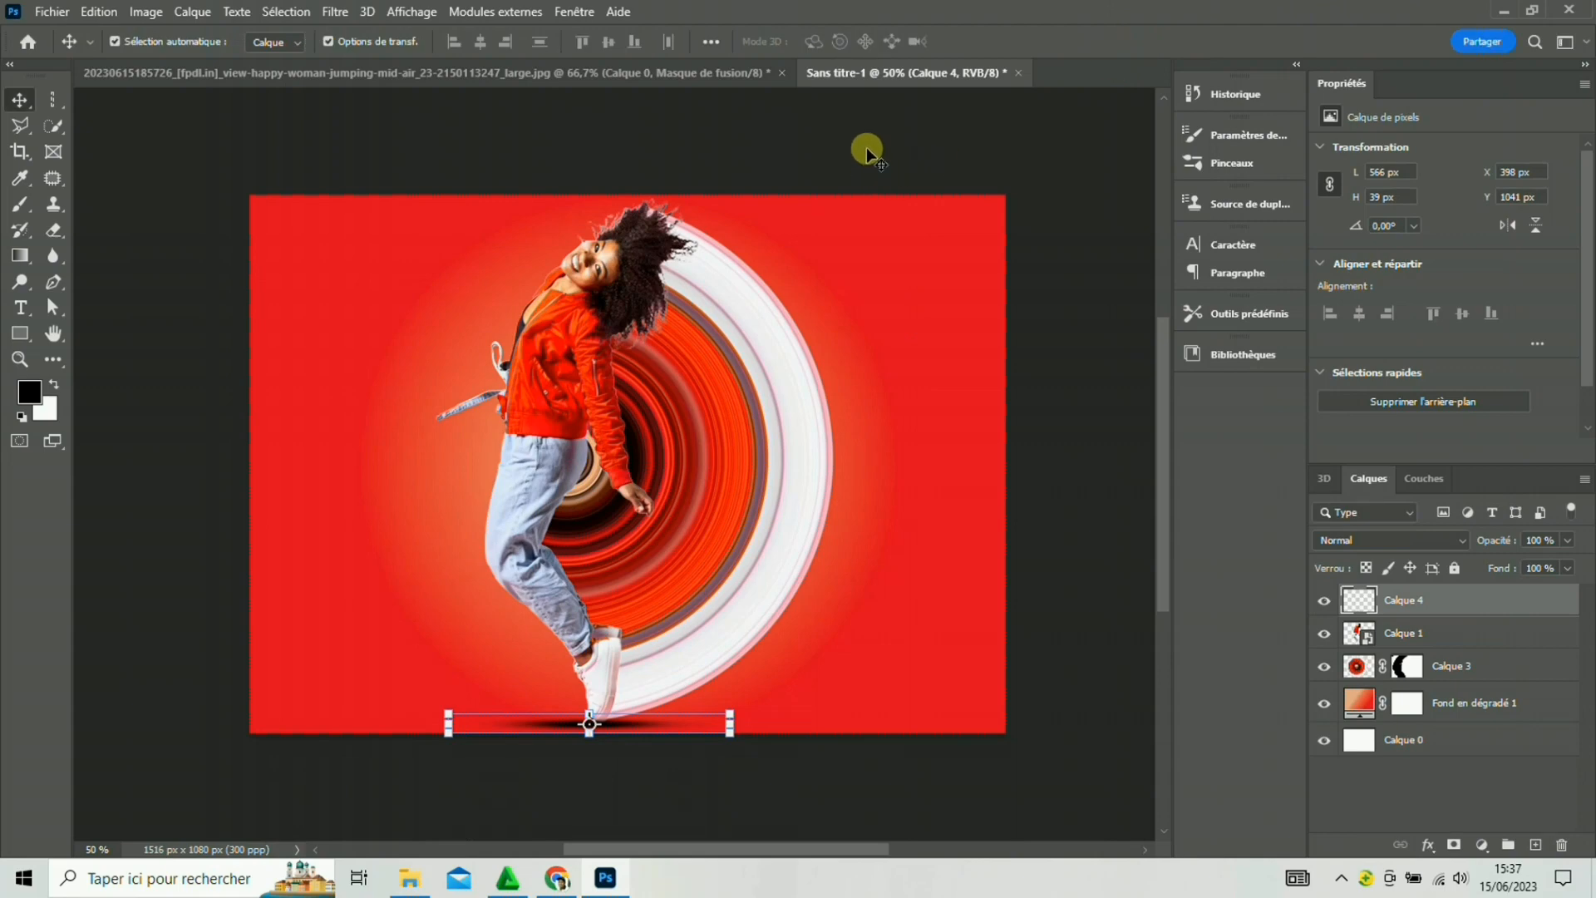
click(865, 147)
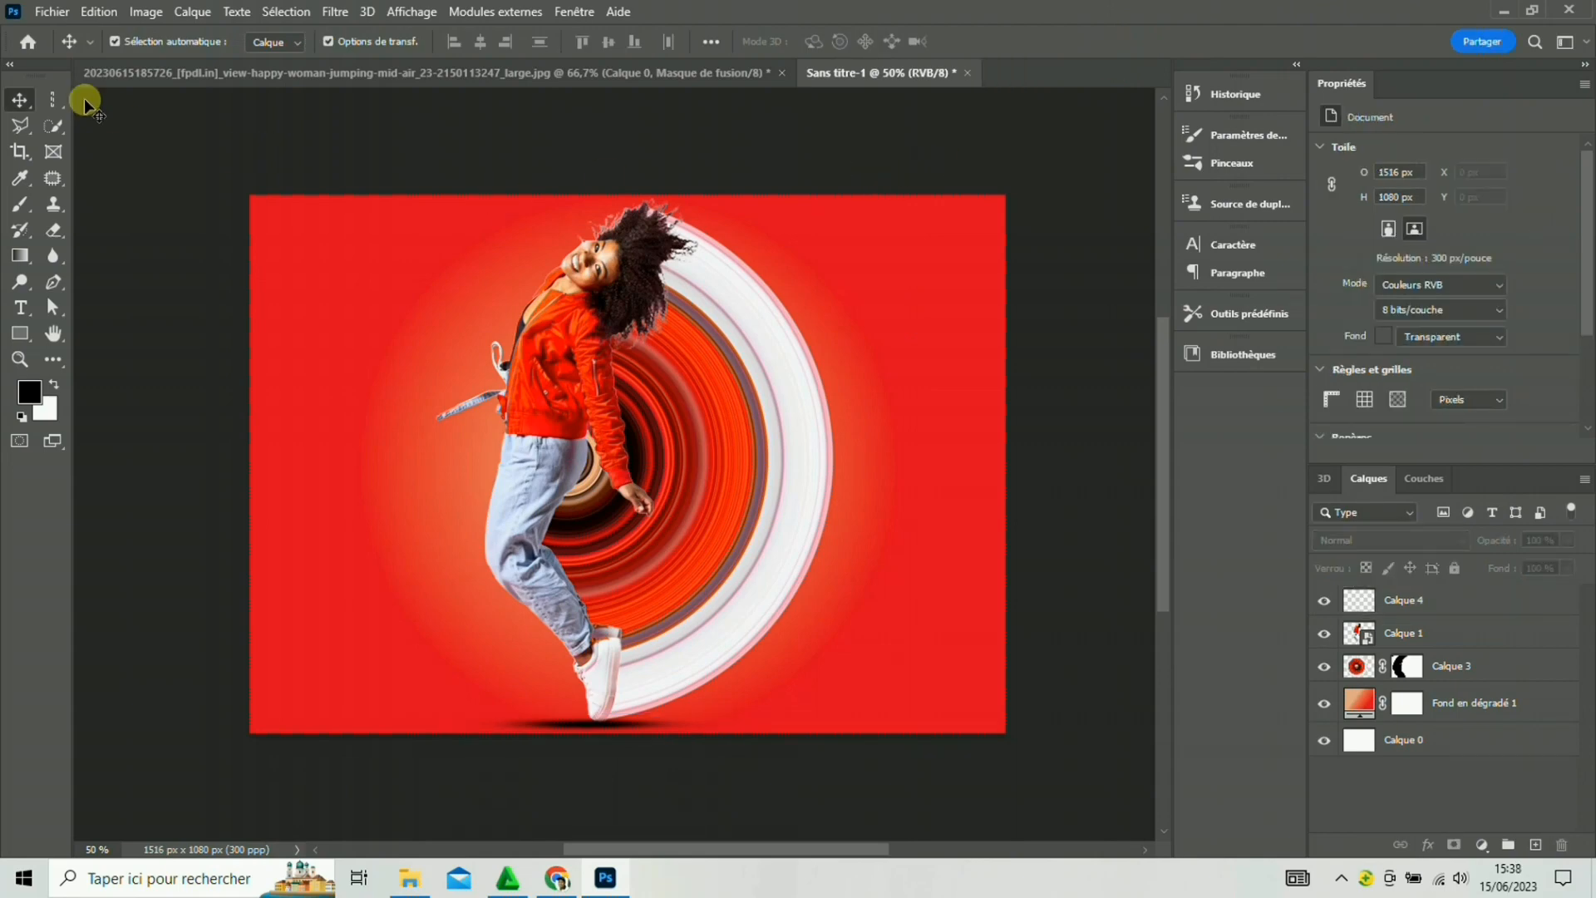
Examine the woman's cut-out edges against the circular stretch effect up close.
key(ctrl+plus)
key(ctrl+plus)
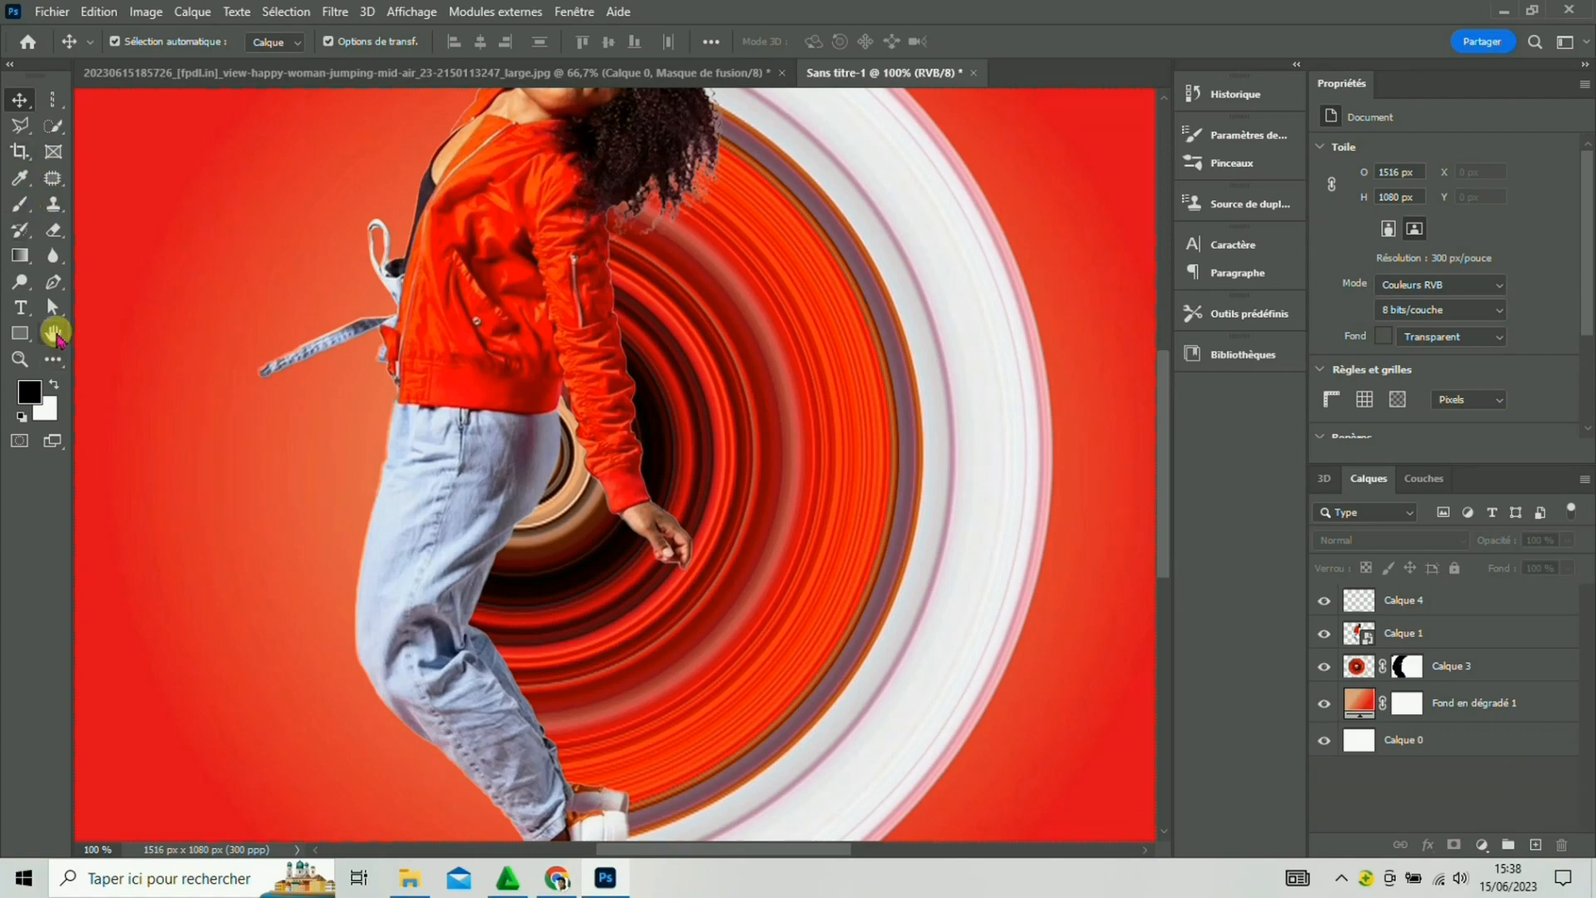
drag(53, 333, 109, 328)
drag(379, 233, 353, 350)
key(ctrl+minus)
drag(476, 474, 483, 390)
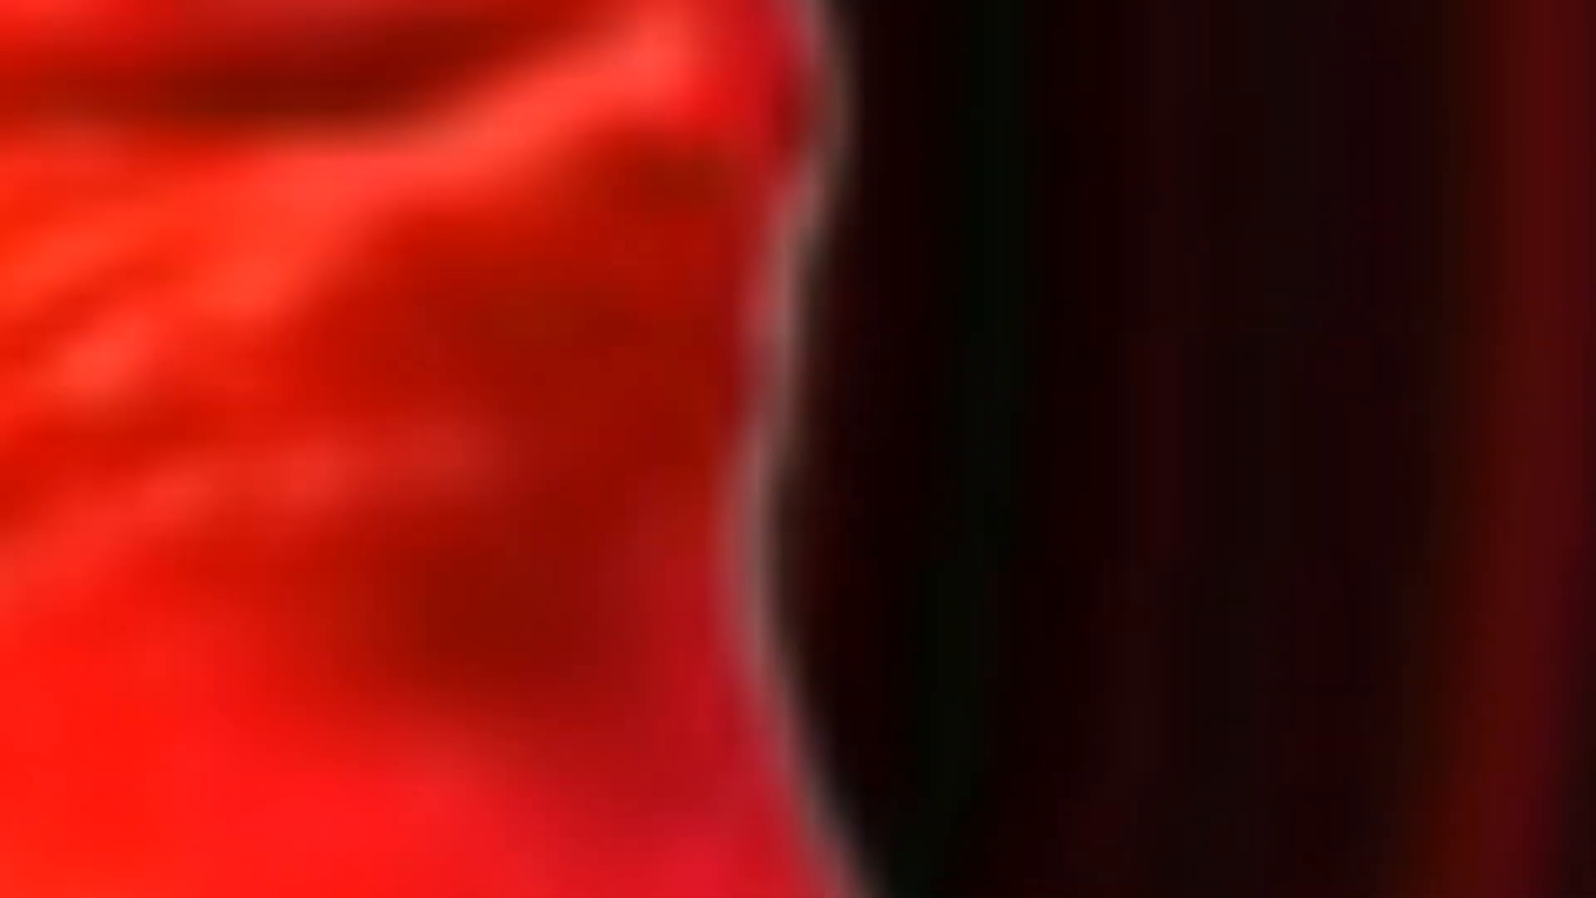